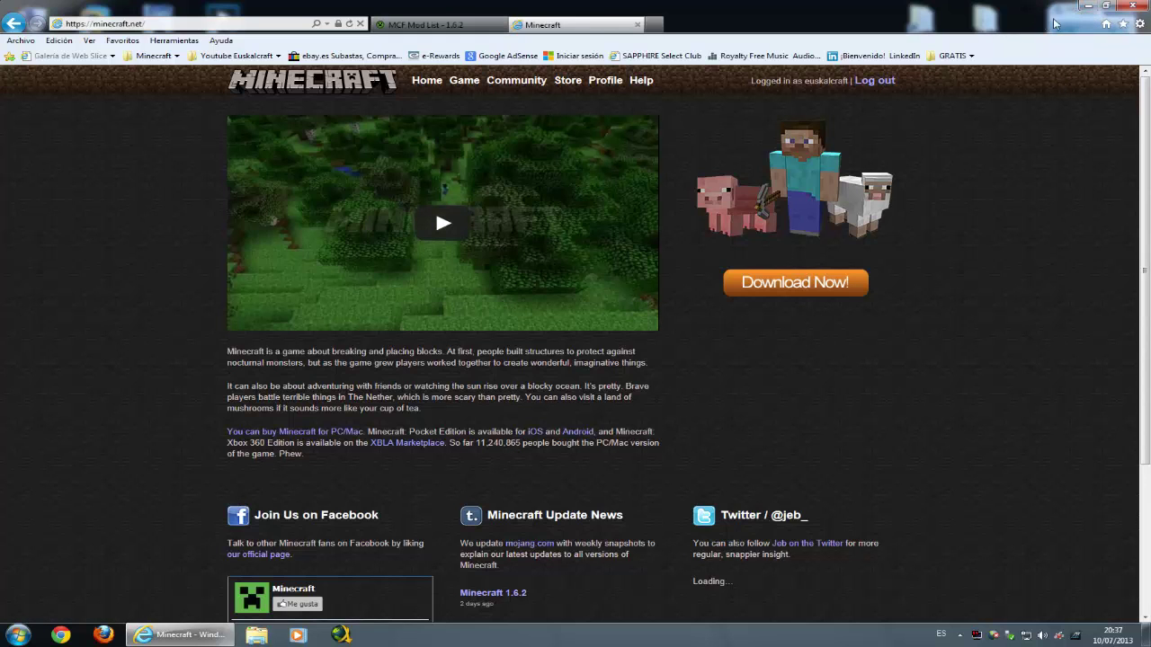
# Minimize the browser and launch Minecraft.exe from the desktop, repositioning the launcher window.
pyautogui.click(1086, 10)
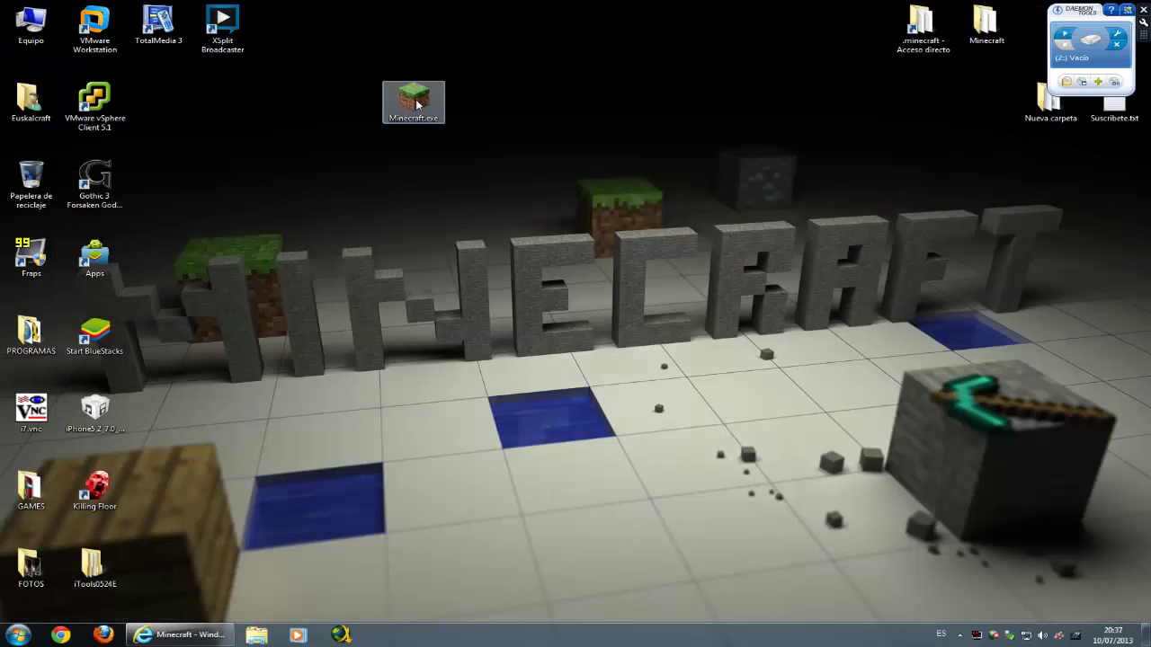
pyautogui.moveTo(413, 103); pyautogui.dragTo(484, 109)
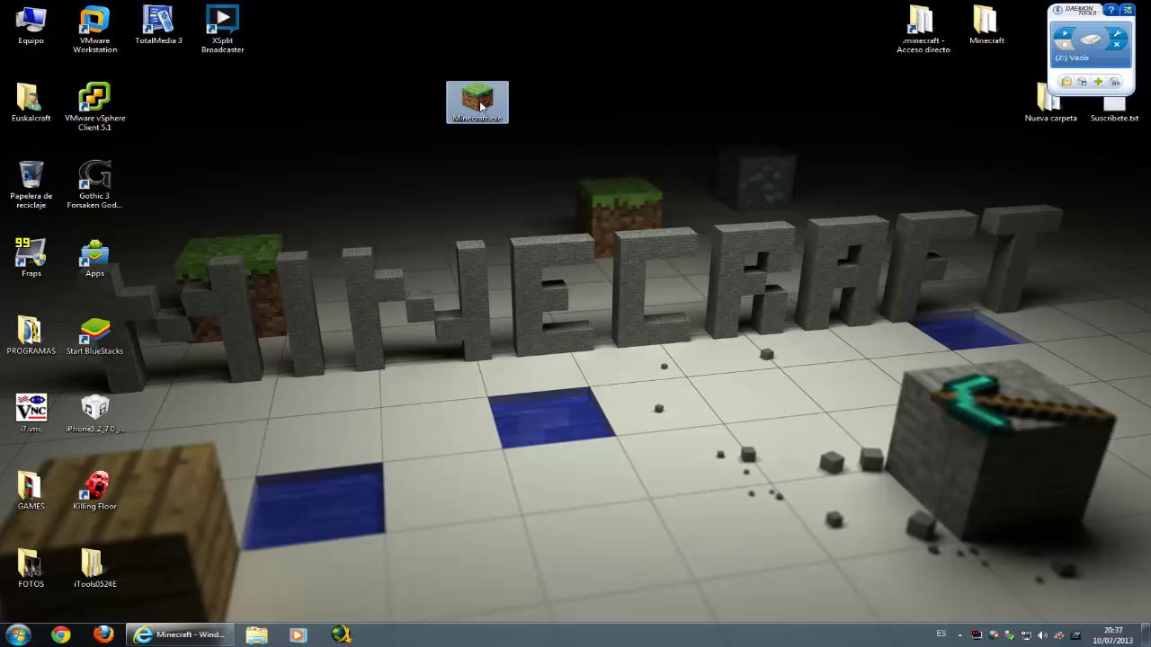
pyautogui.doubleClick(481, 106)
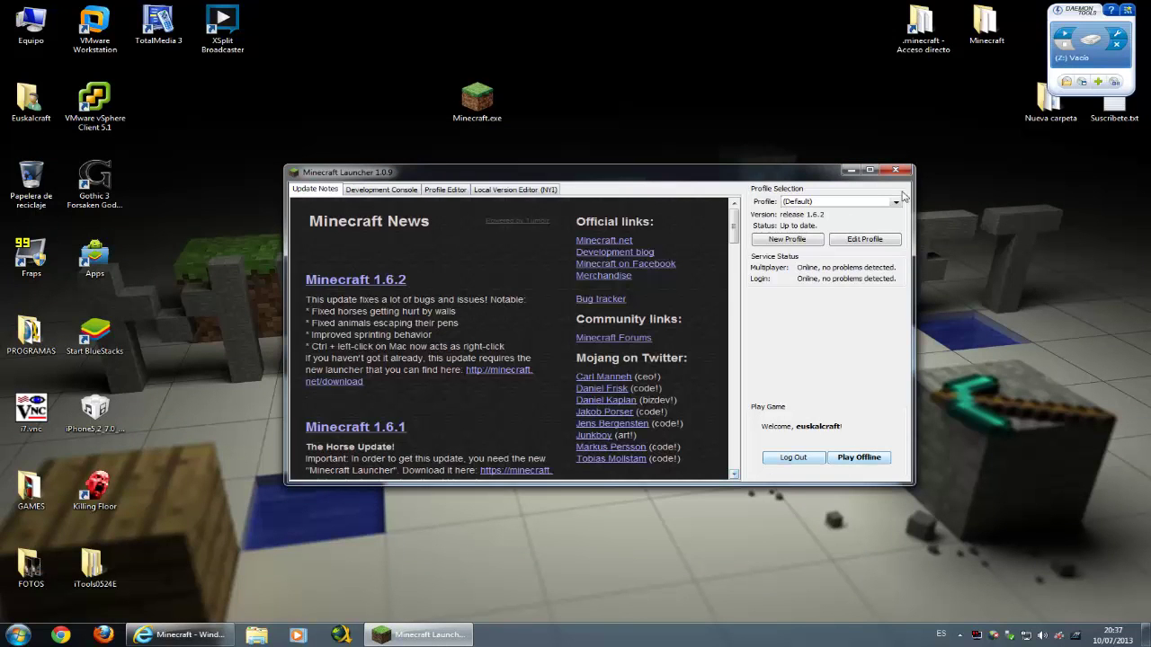
pyautogui.moveTo(665, 176); pyautogui.dragTo(587, 166)
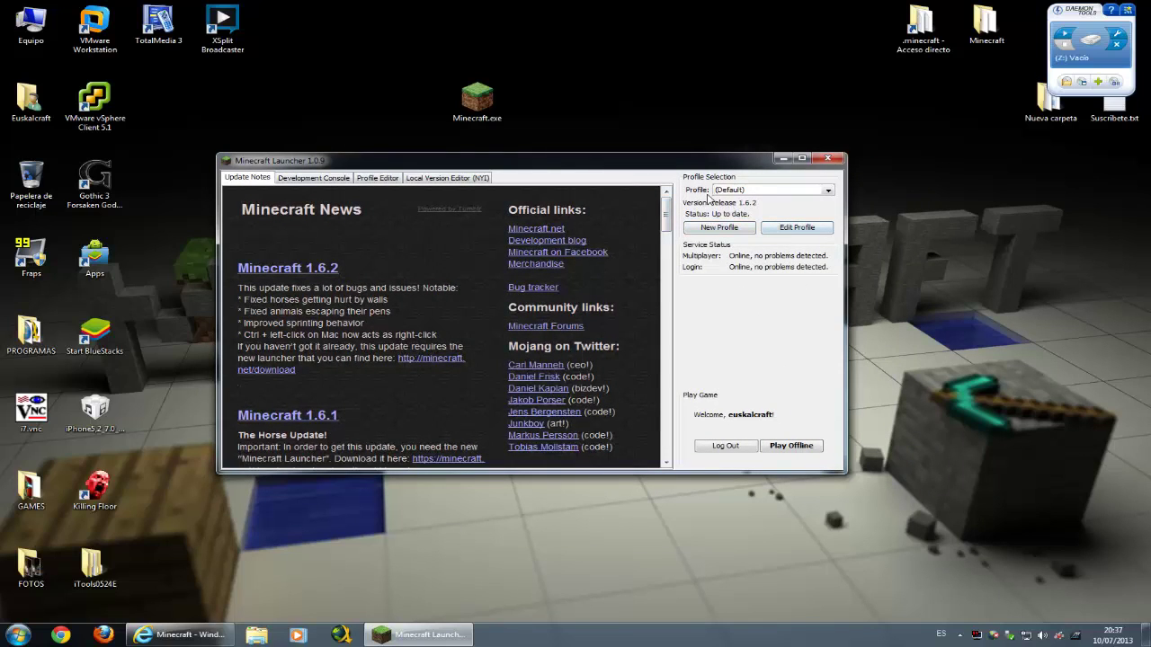
# Review the launcher's development console, profile list and local versions, and return to the update notes.
pyautogui.click(307, 178)
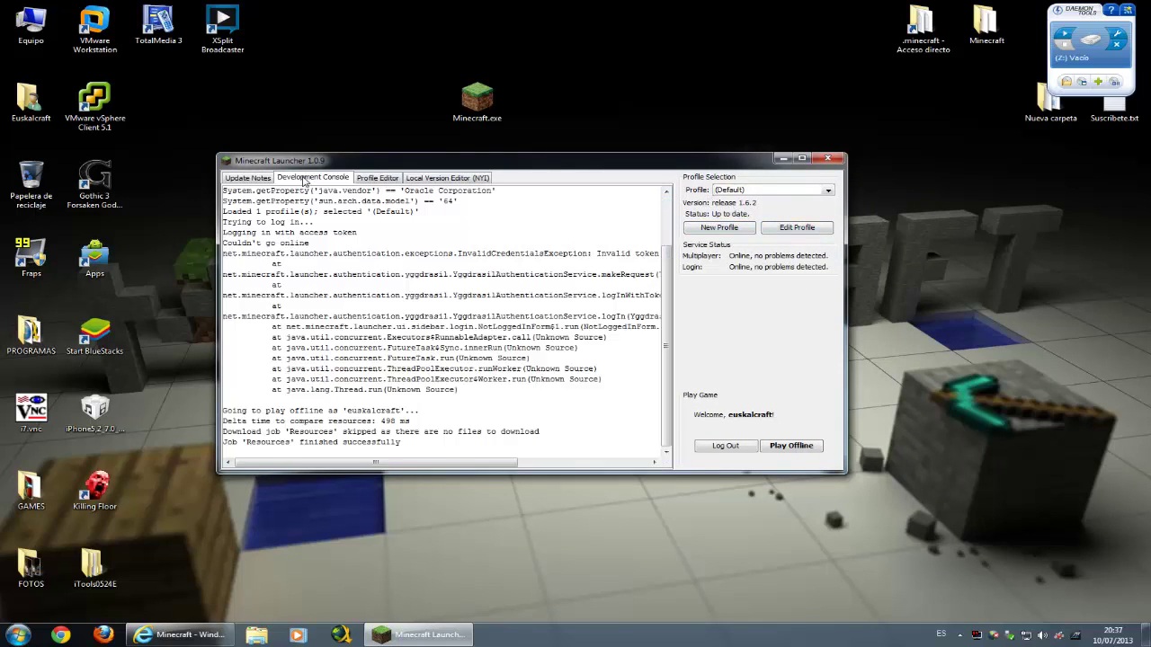
pyautogui.click(387, 180)
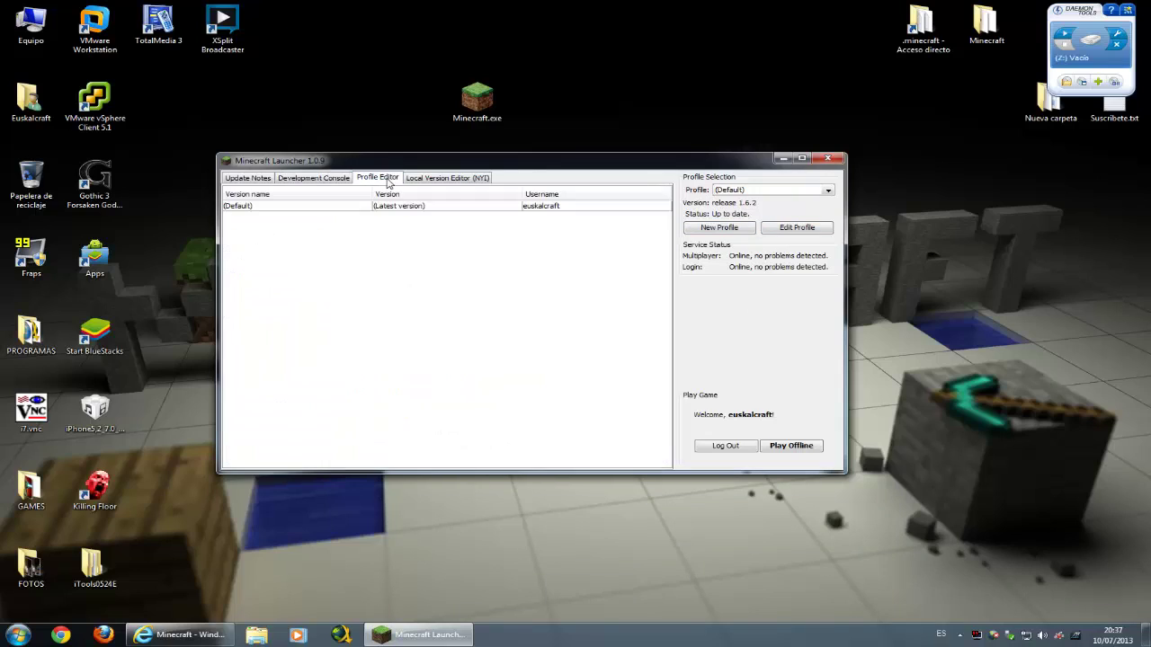
pyautogui.click(437, 179)
pyautogui.click(304, 208)
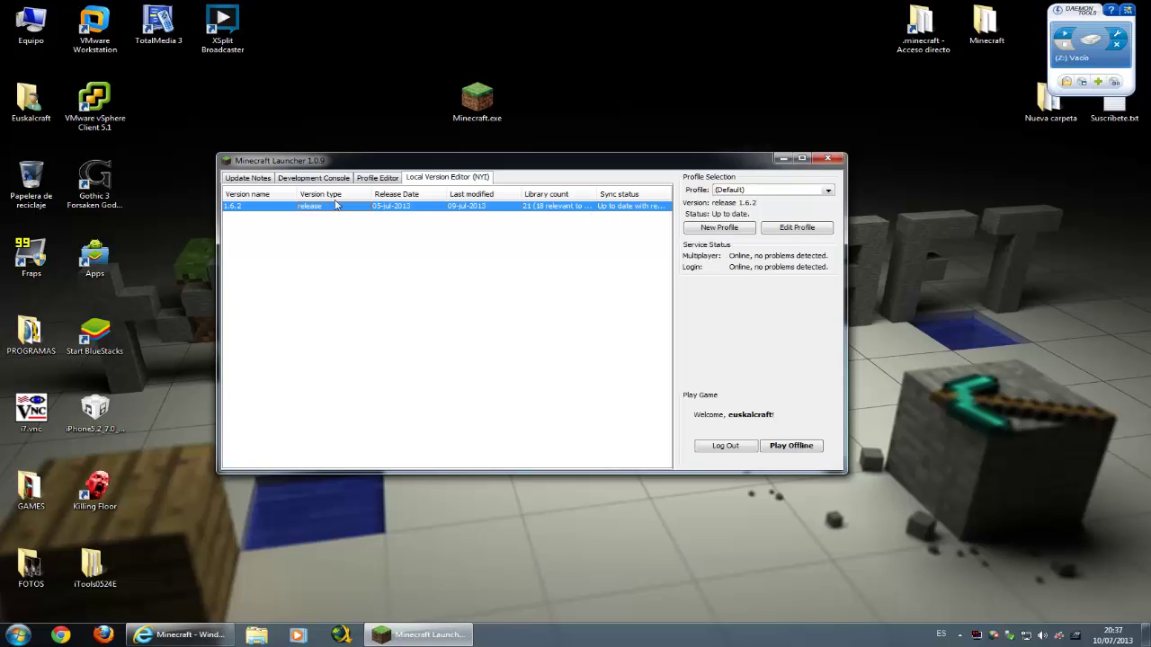
pyautogui.click(264, 179)
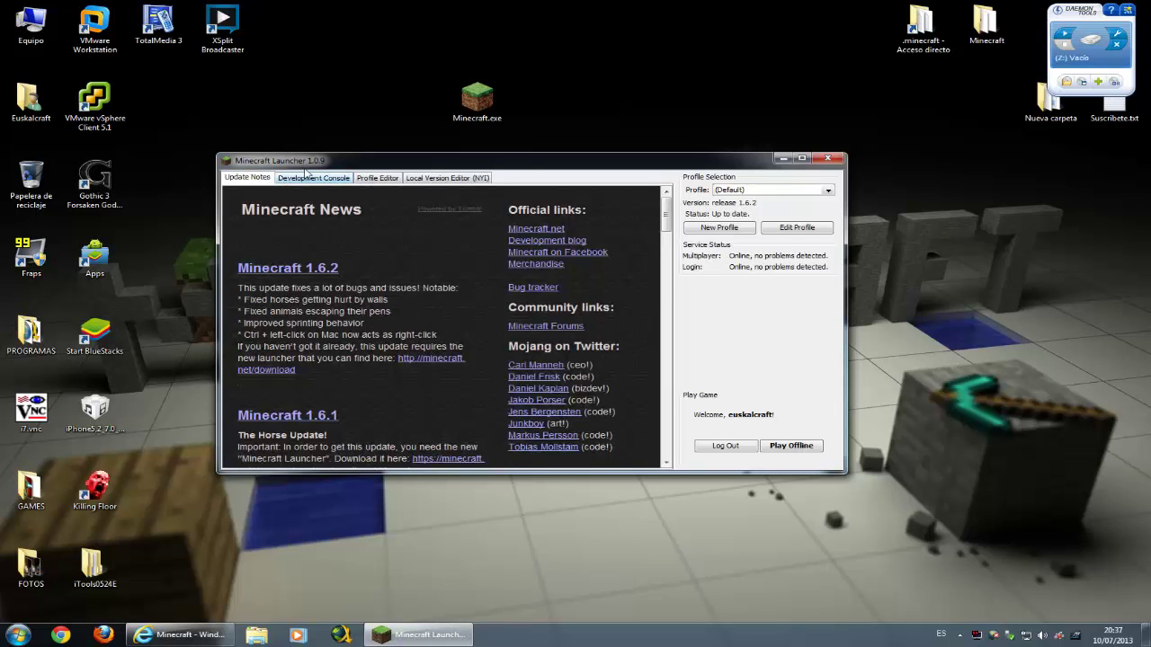
pyautogui.moveTo(314, 161); pyautogui.dragTo(312, 150)
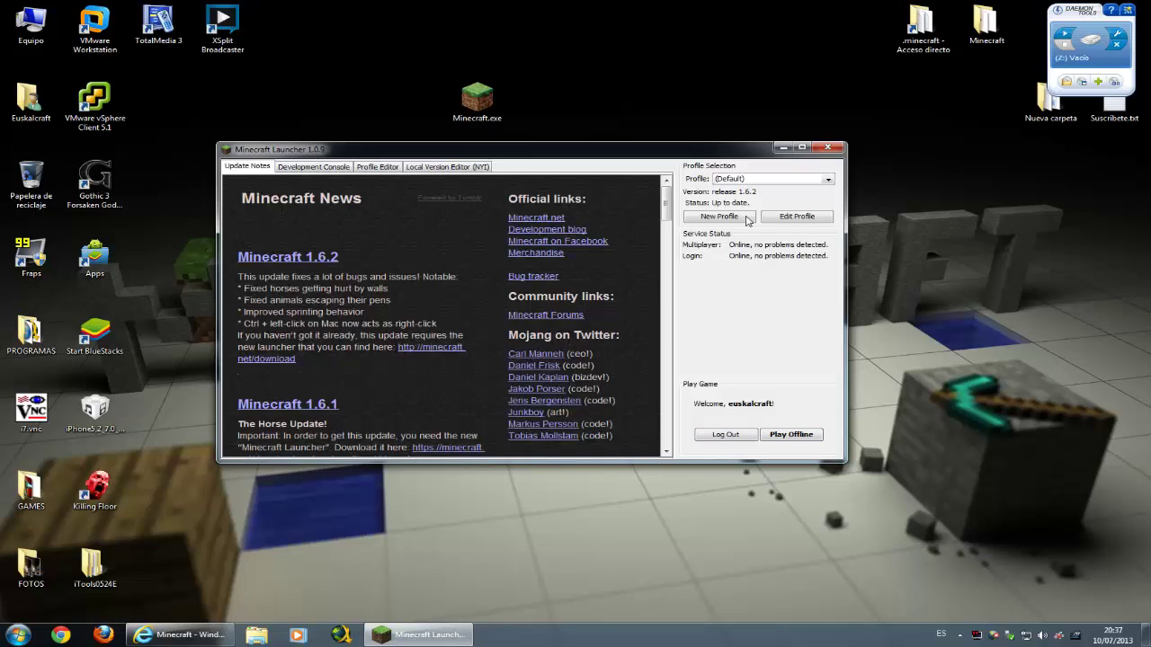
# Check which profiles the launcher offers, keeping (Default) selected, and reposition the launcher window.
pyautogui.click(827, 183)
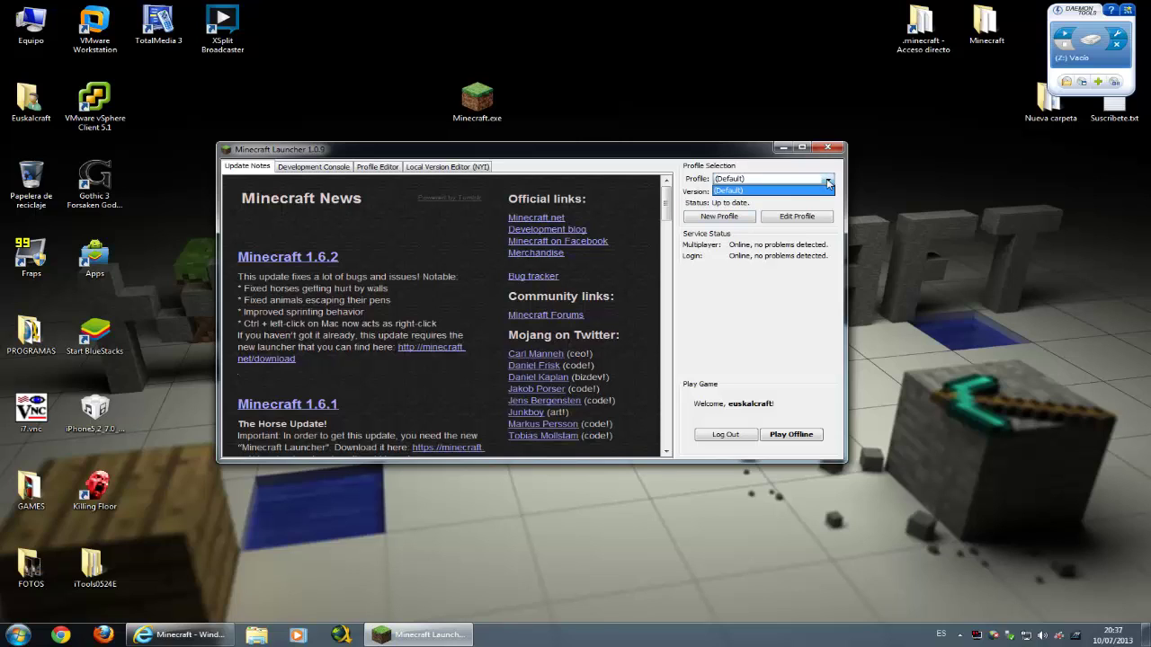
pyautogui.click(780, 190)
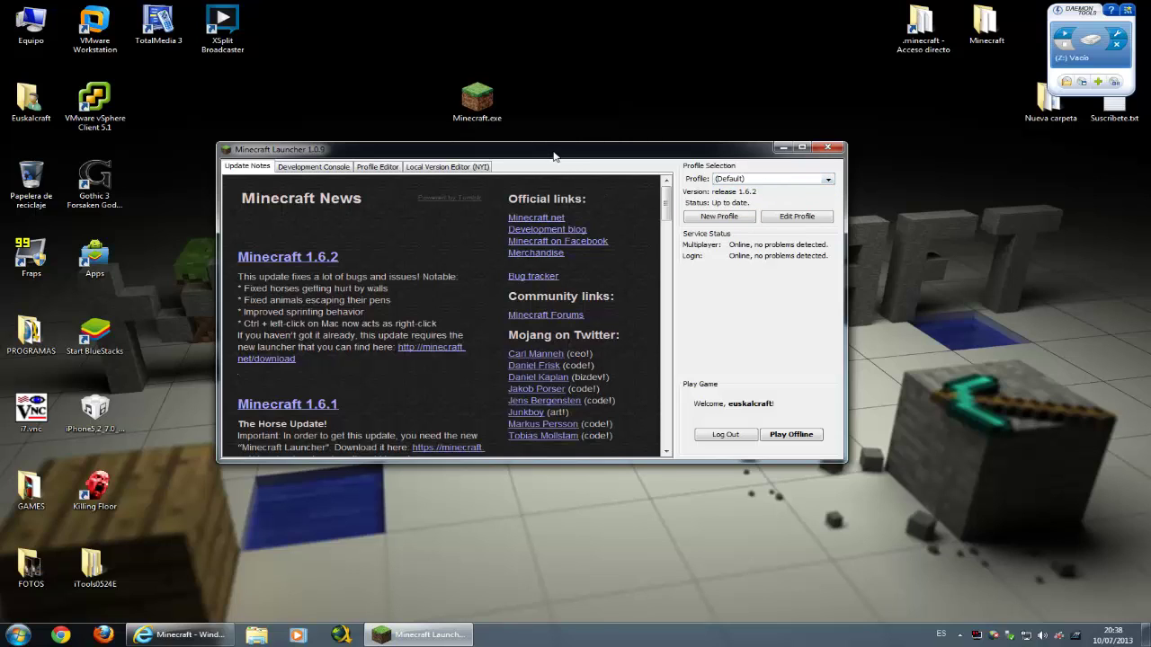
pyautogui.moveTo(554, 157); pyautogui.dragTo(531, 193)
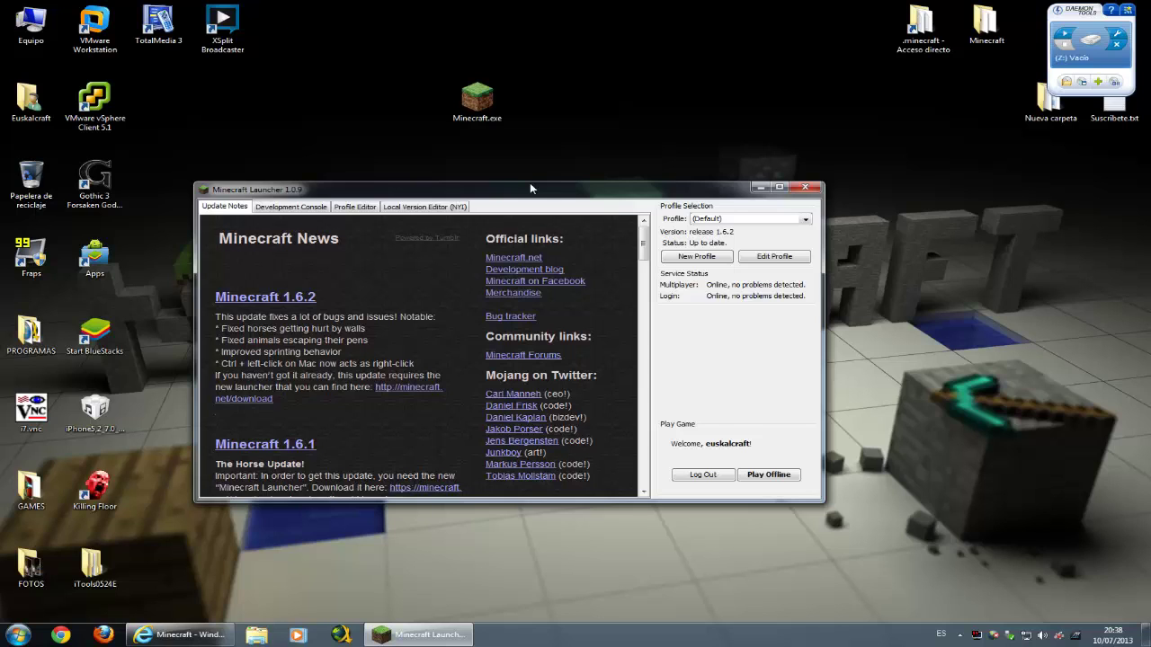
pyautogui.moveTo(530, 184); pyautogui.dragTo(533, 164)
# Find the %appdata% folder through the system search and open its .minecraft folder.
pyautogui.click(22, 631)
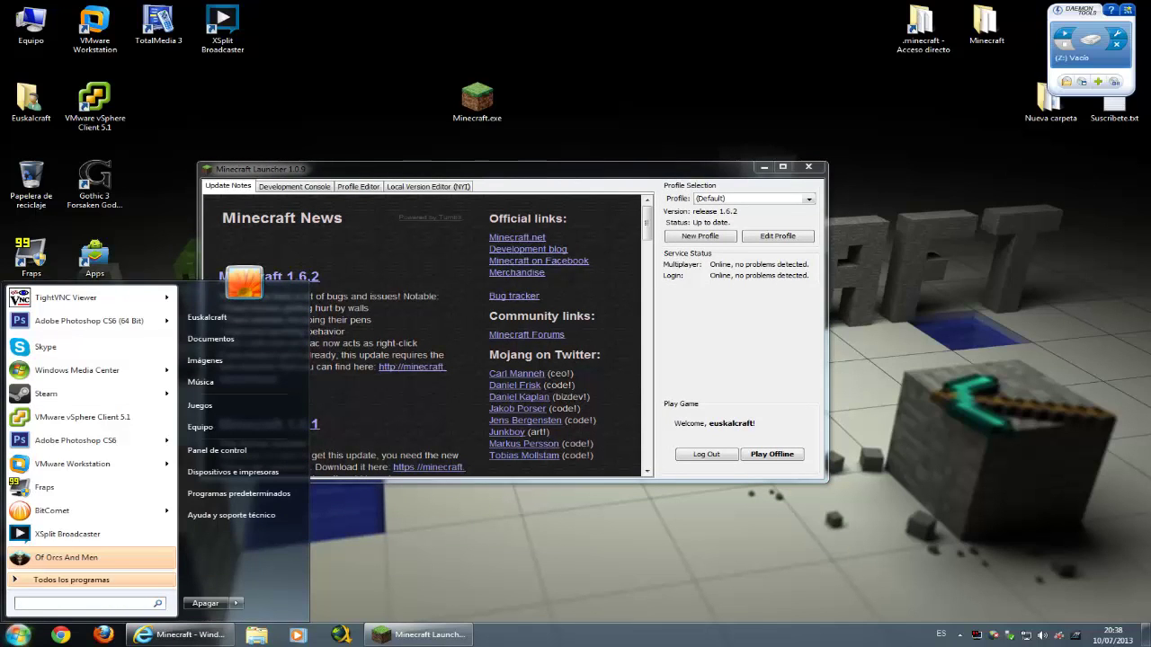
pyautogui.write('e')
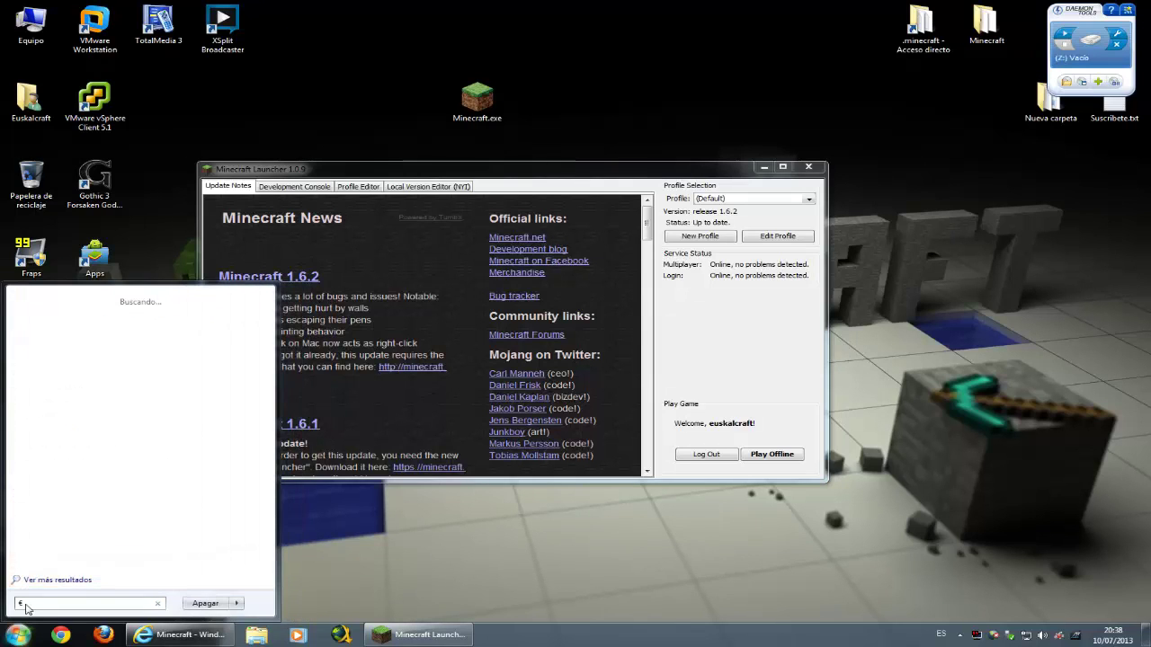
pyautogui.press('BackSpace')
pyautogui.write('%appd')
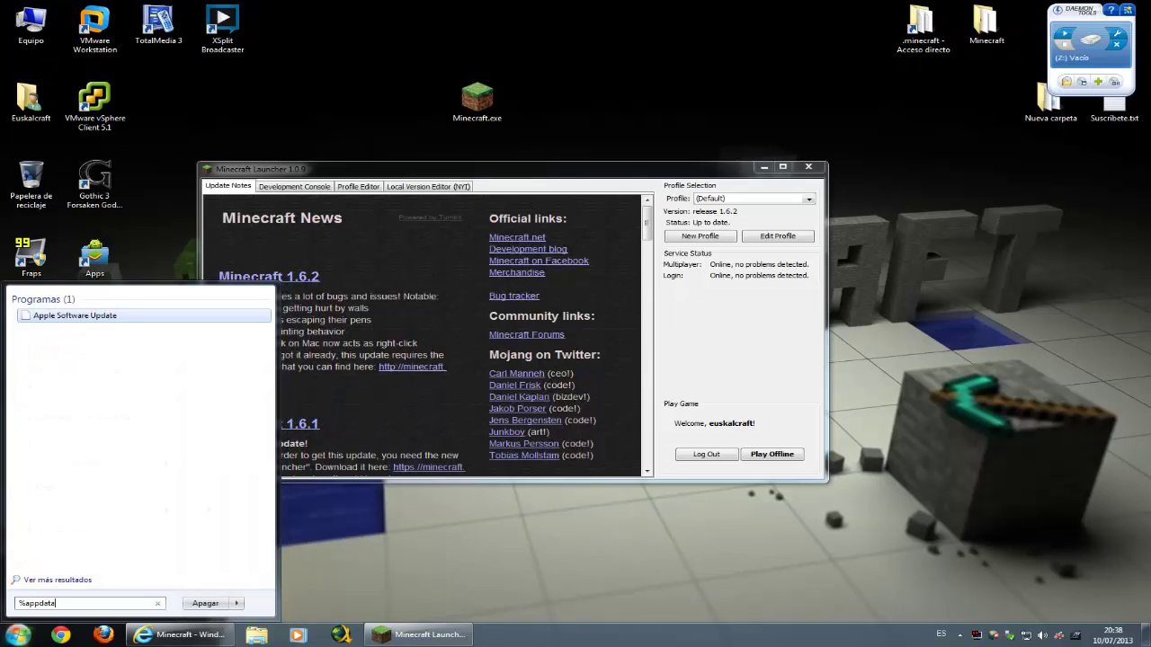
pyautogui.write('ata%')
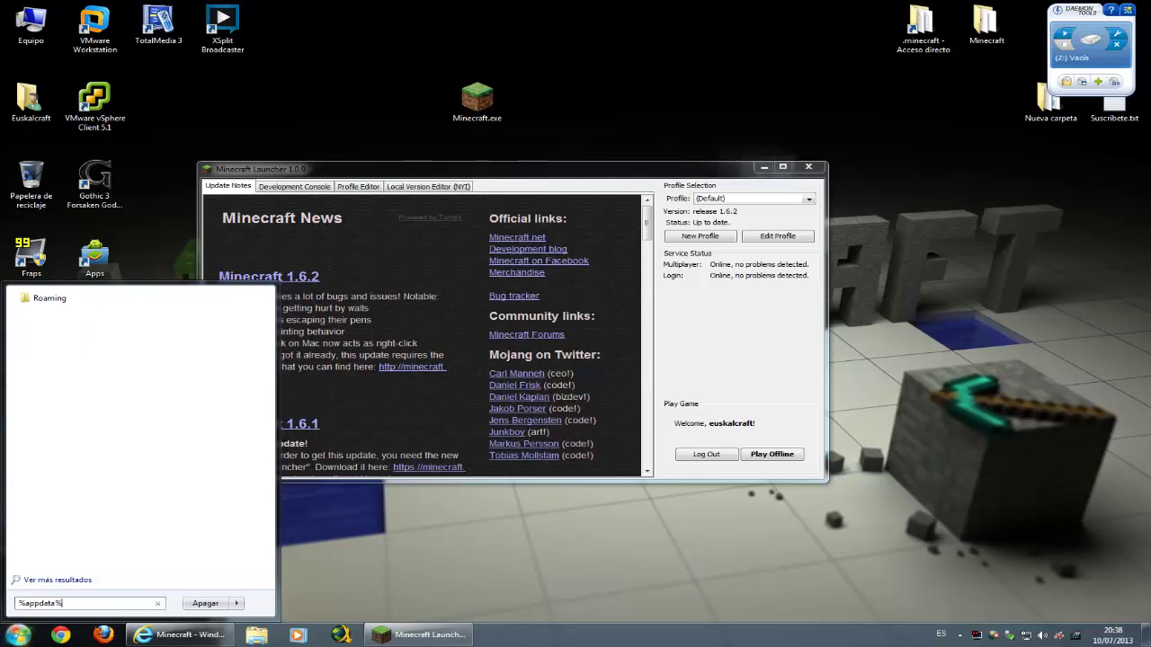
pyautogui.click(47, 300)
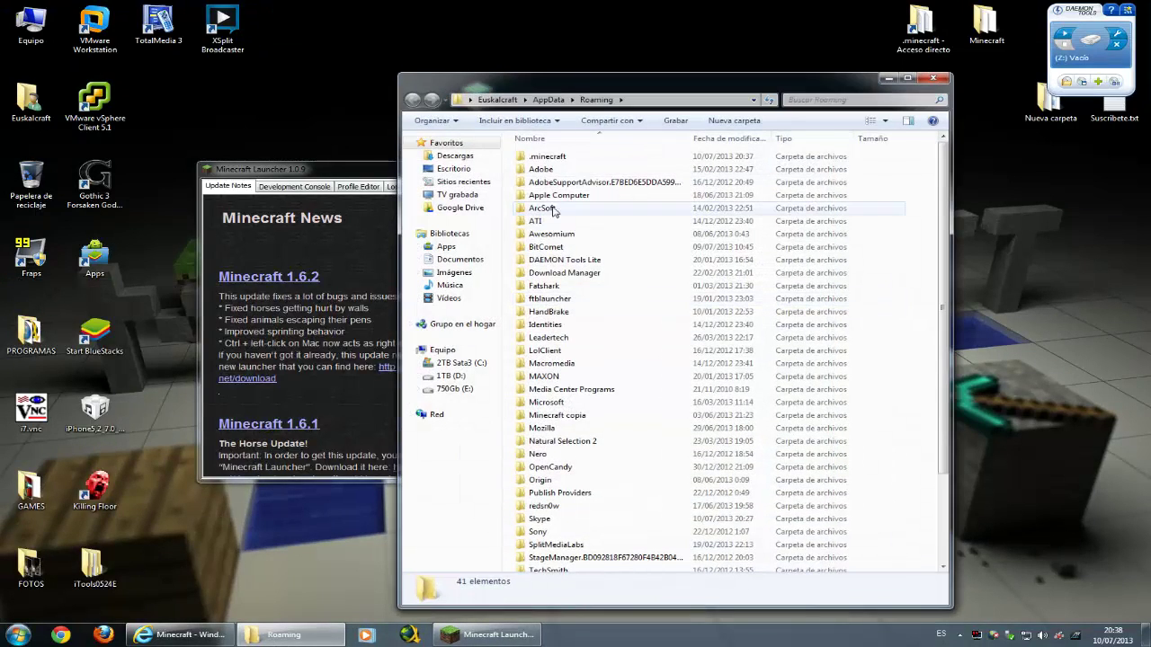
pyautogui.doubleClick(547, 159)
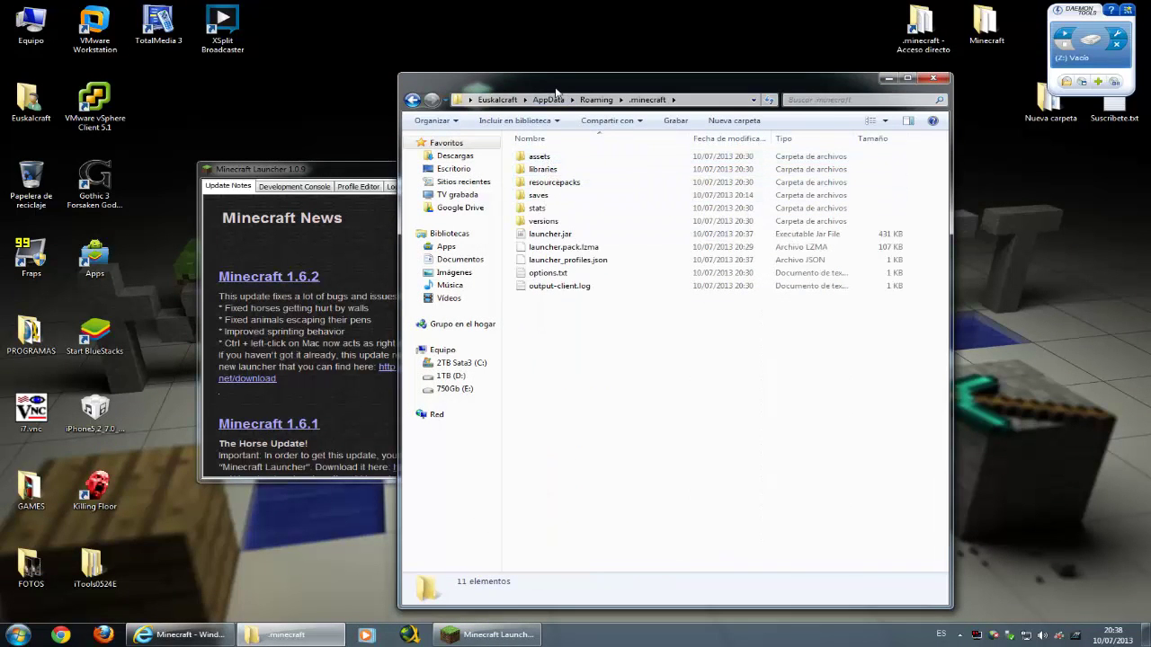
pyautogui.moveTo(575, 79); pyautogui.dragTo(612, 83)
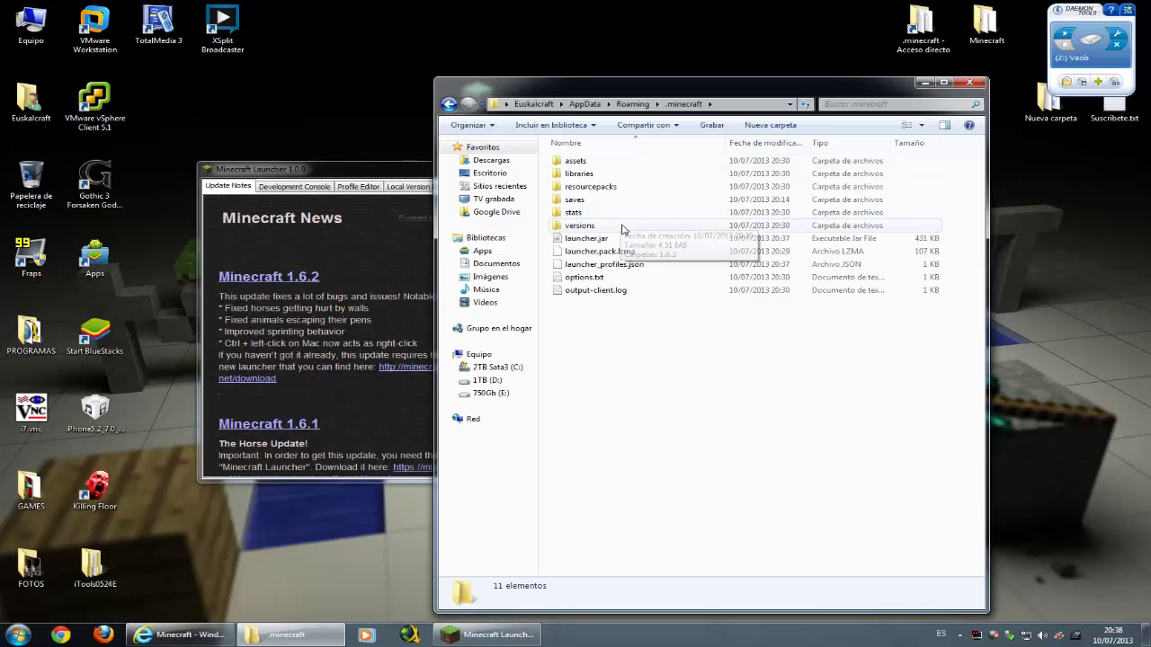
# Examine the contents of the assets, libraries, resourcepacks, saves and stats folders inside .minecraft.
pyautogui.doubleClick(576, 162)
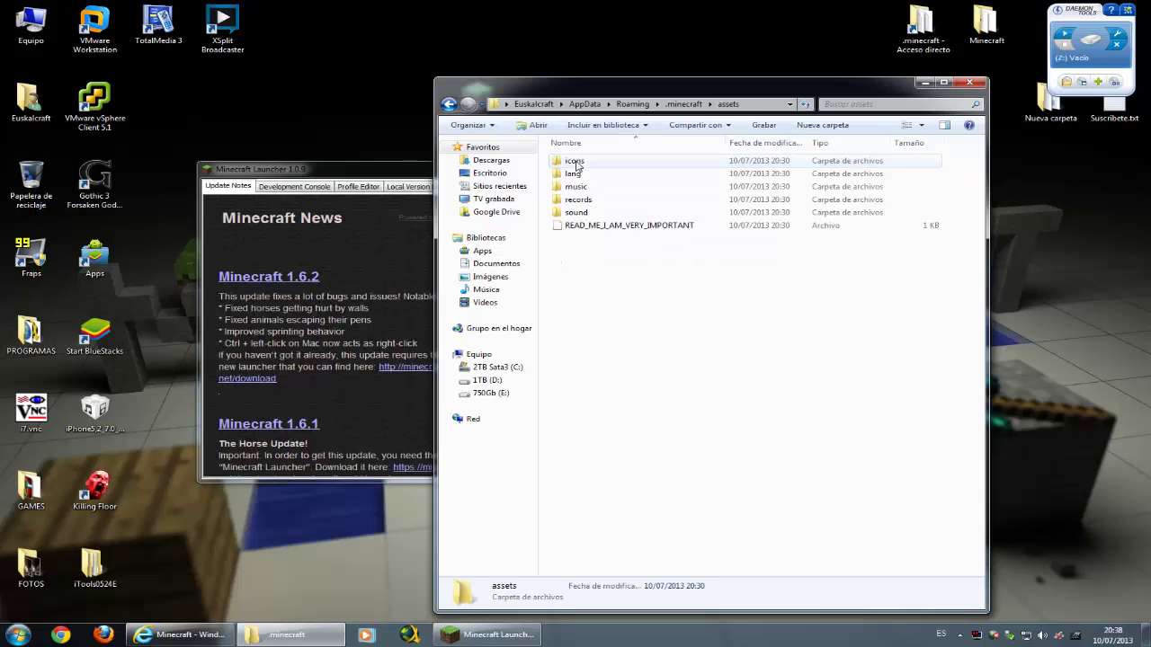
pyautogui.click(449, 104)
pyautogui.click(587, 175)
pyautogui.doubleClick(587, 176)
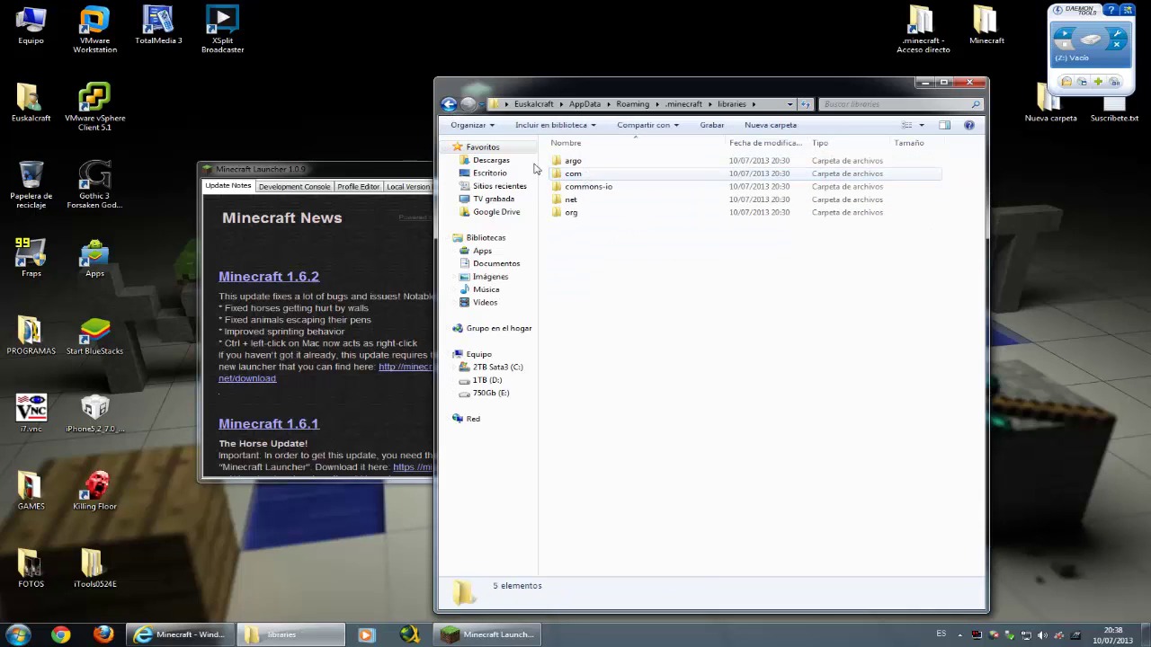
pyautogui.click(449, 103)
pyautogui.doubleClick(590, 186)
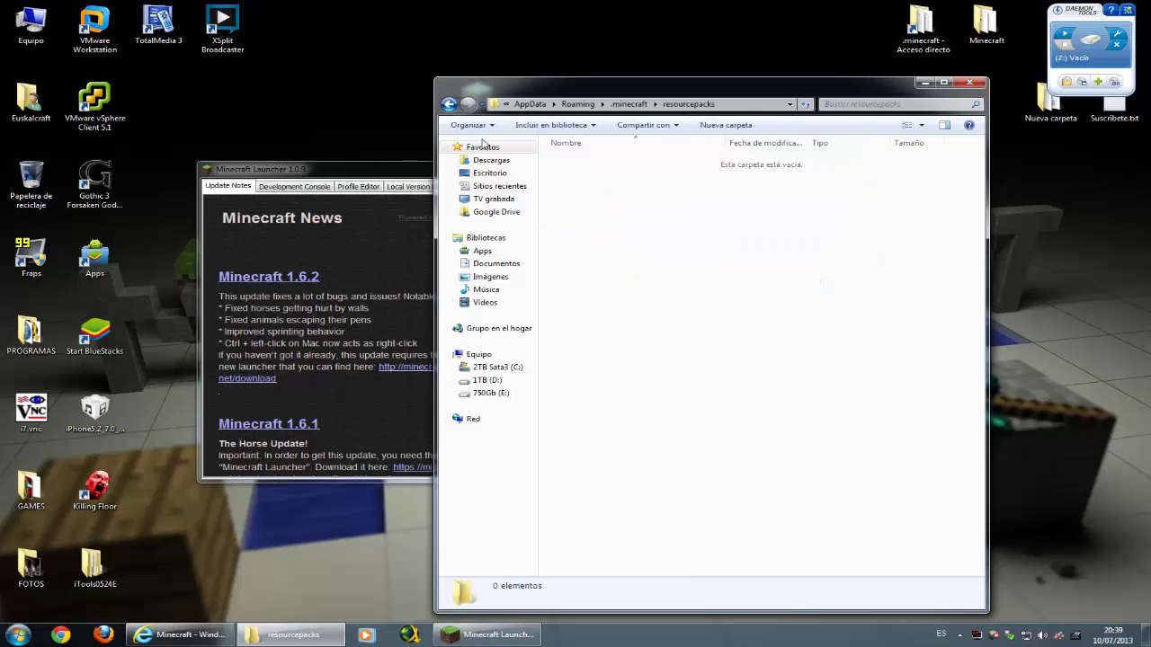
pyautogui.click(449, 103)
pyautogui.doubleClick(575, 199)
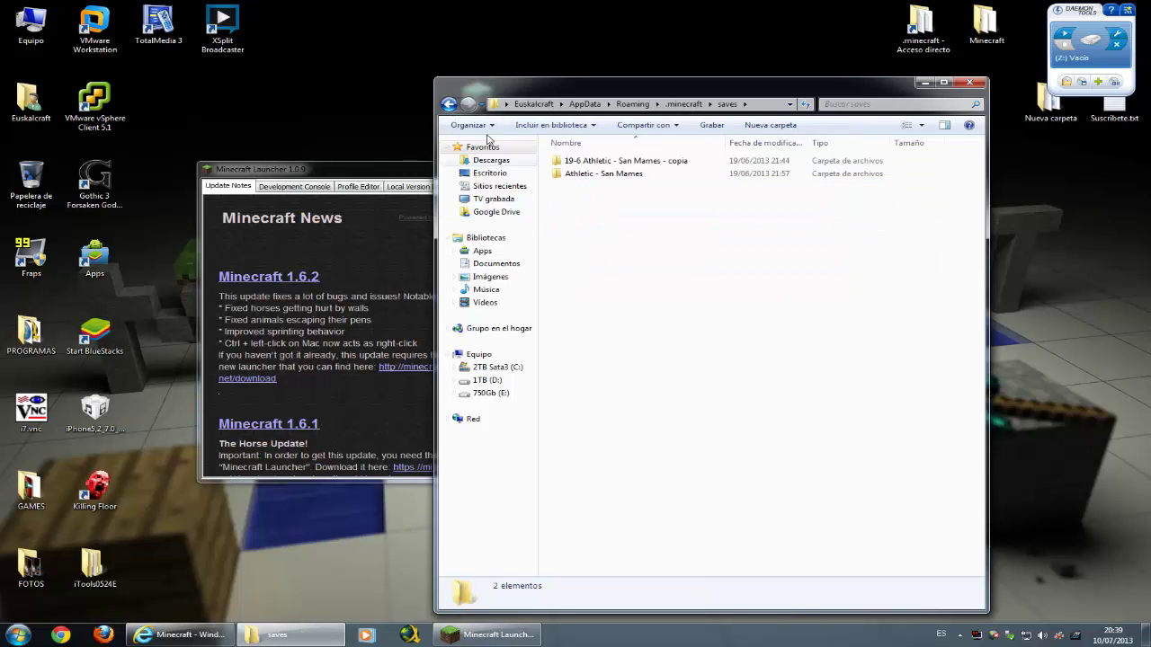
pyautogui.click(449, 103)
pyautogui.doubleClick(573, 213)
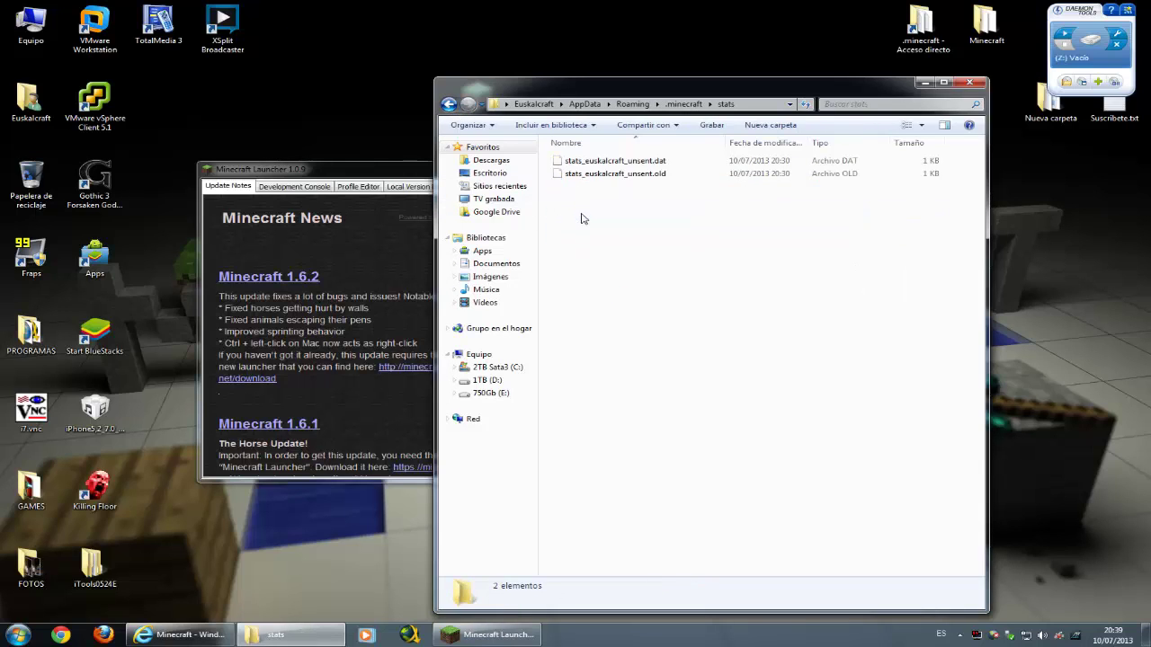
pyautogui.click(449, 103)
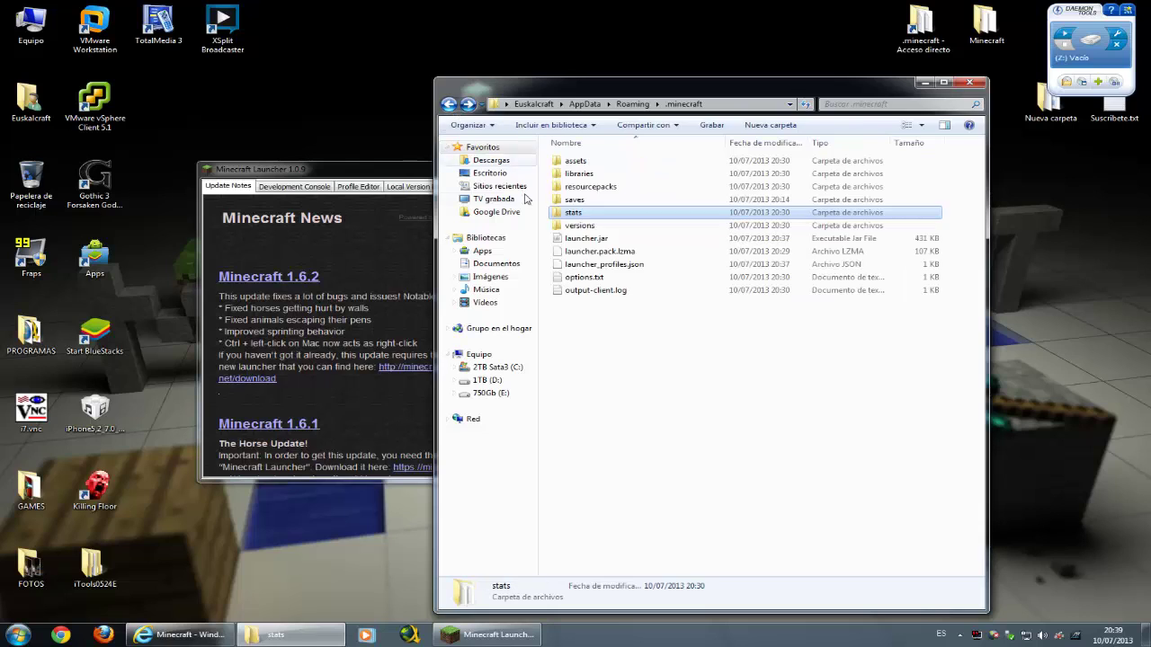
# Open the 1.6.2 folder inside the versions folder of .minecraft.
pyautogui.click(582, 225)
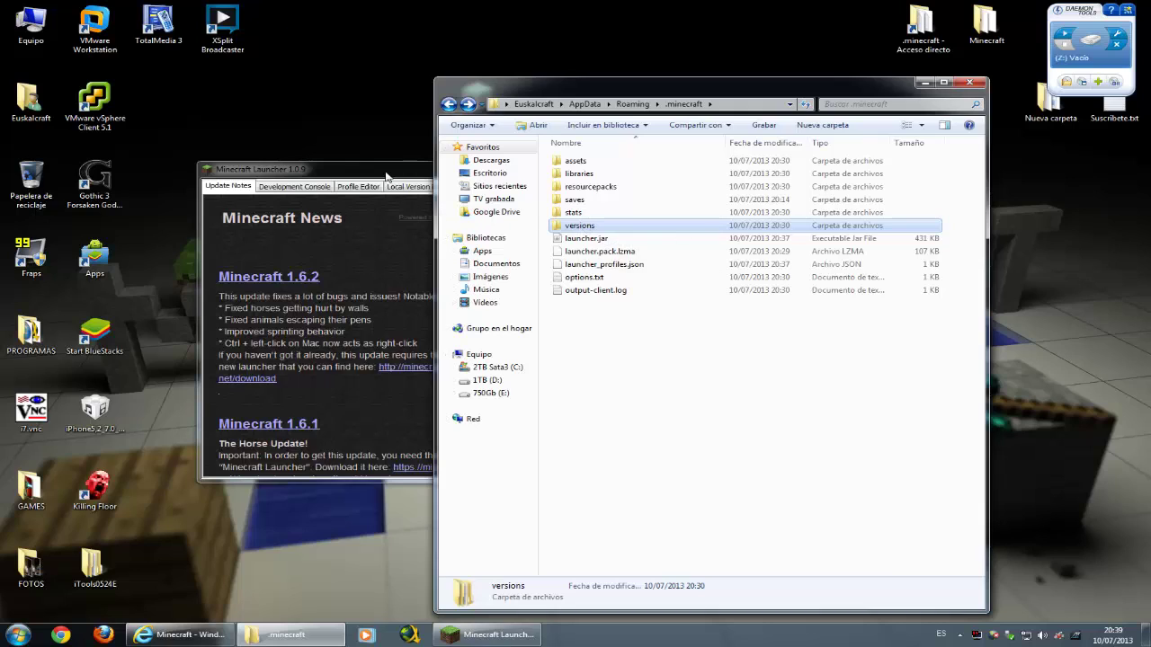
pyautogui.doubleClick(580, 226)
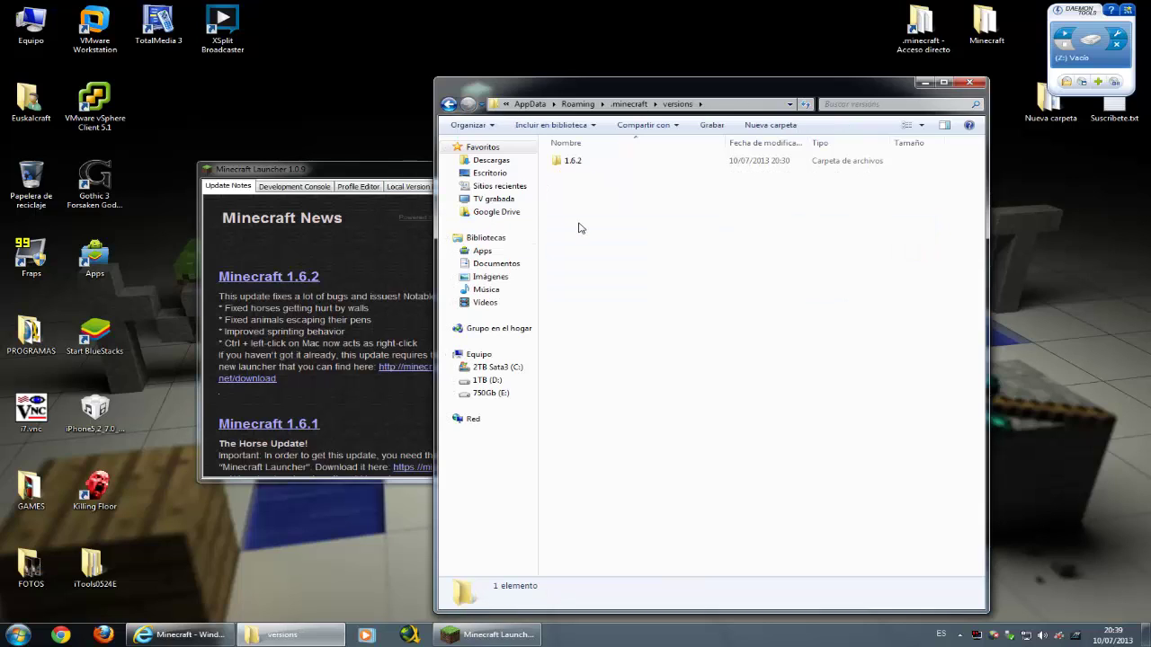
pyautogui.doubleClick(581, 165)
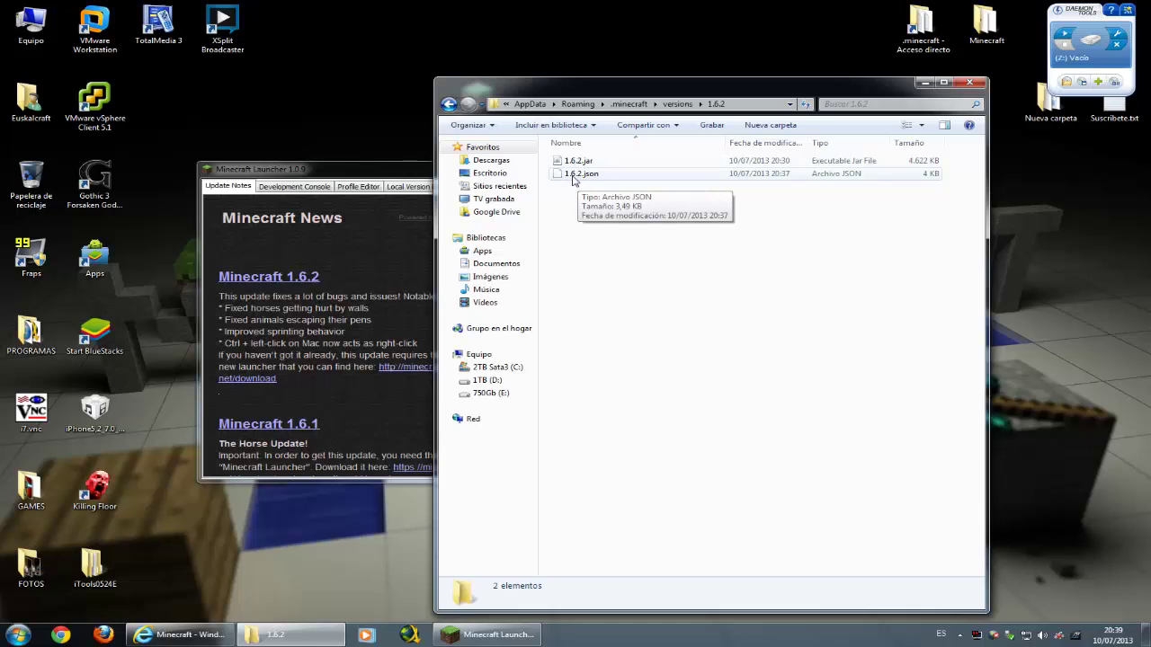
# Examine the 1.6.2.jar and 1.6.2.json files and how their folder sits within versions.
pyautogui.click(578, 161)
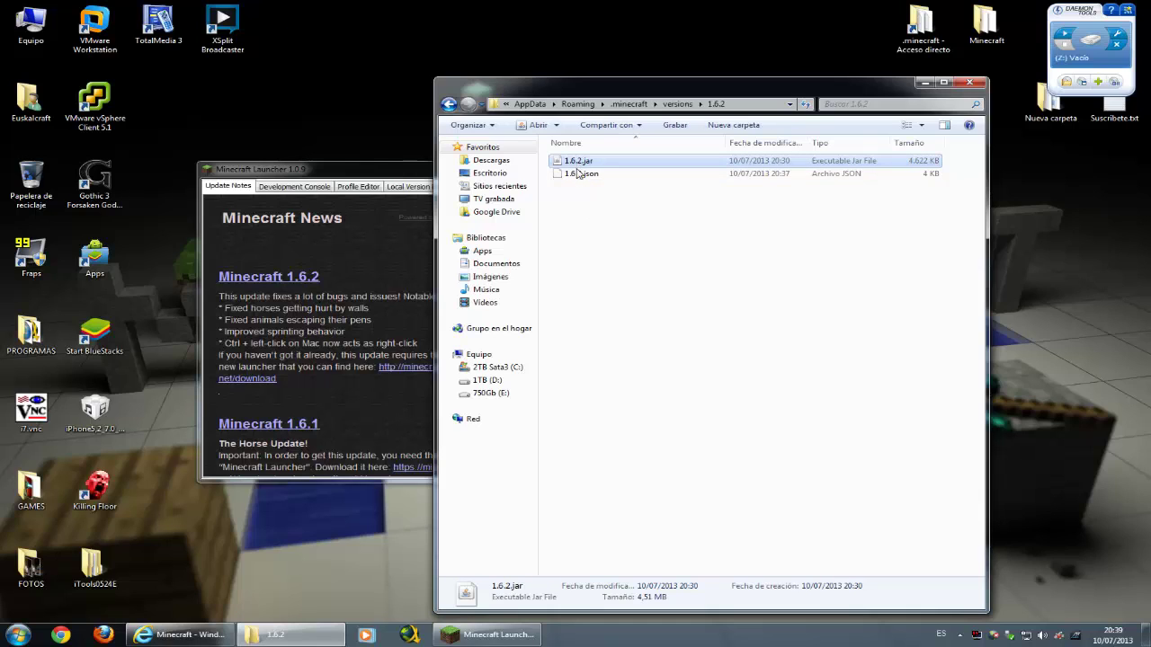
pyautogui.click(581, 173)
pyautogui.click(613, 161)
pyautogui.click(678, 103)
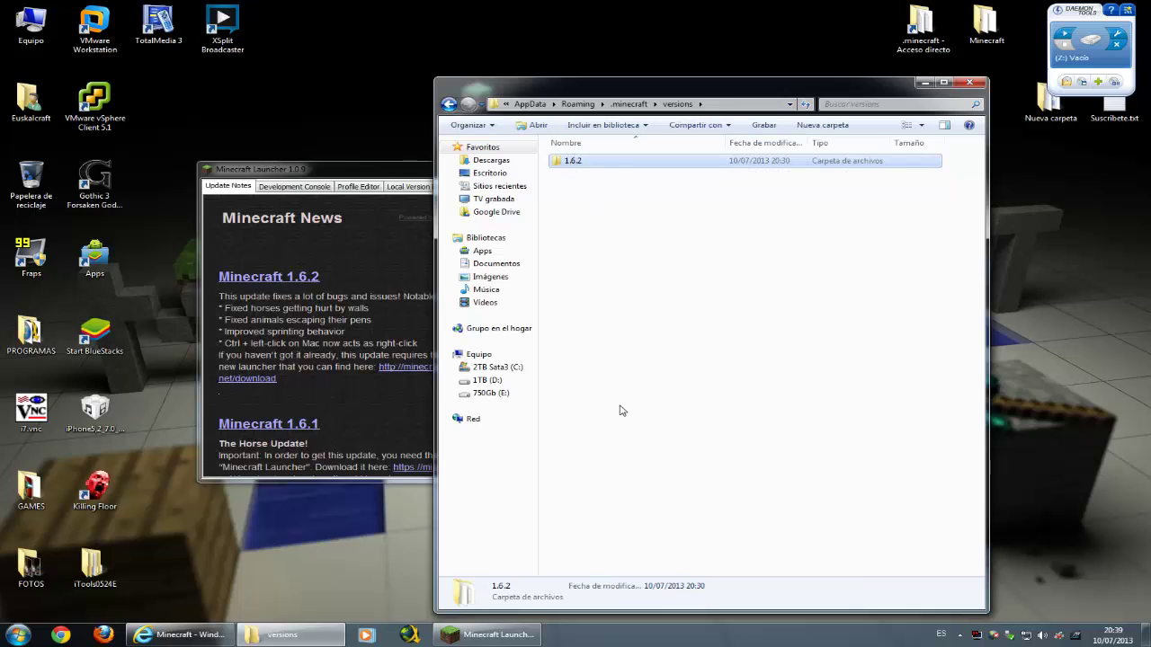
pyautogui.doubleClick(577, 162)
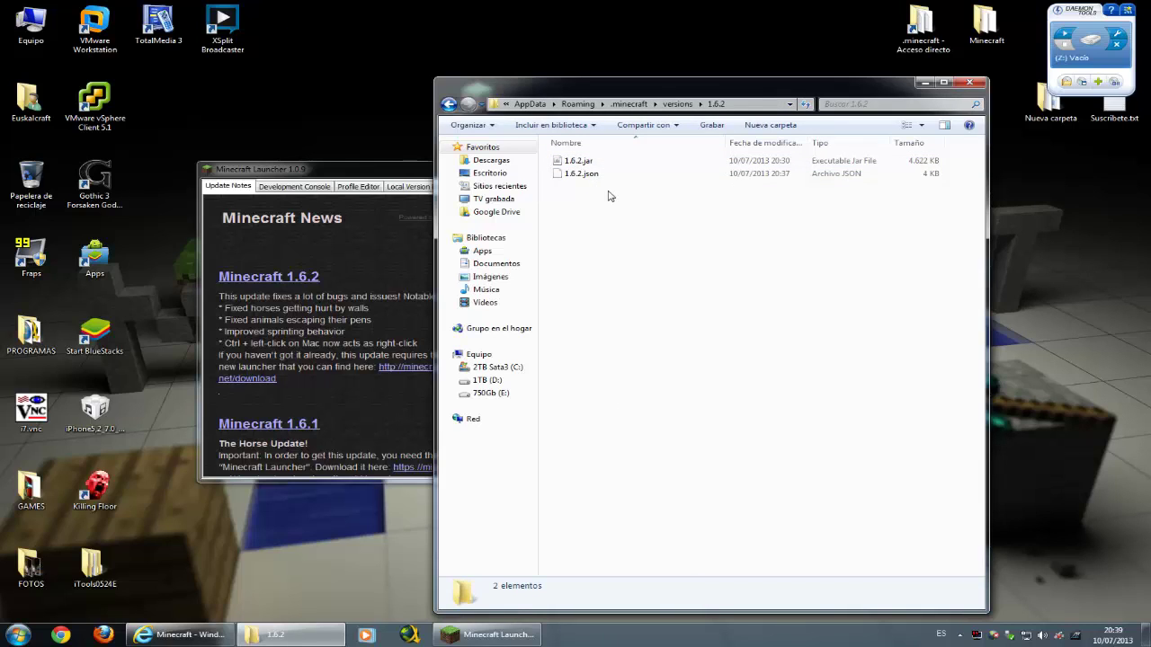
pyautogui.click(449, 104)
pyautogui.press('Return')
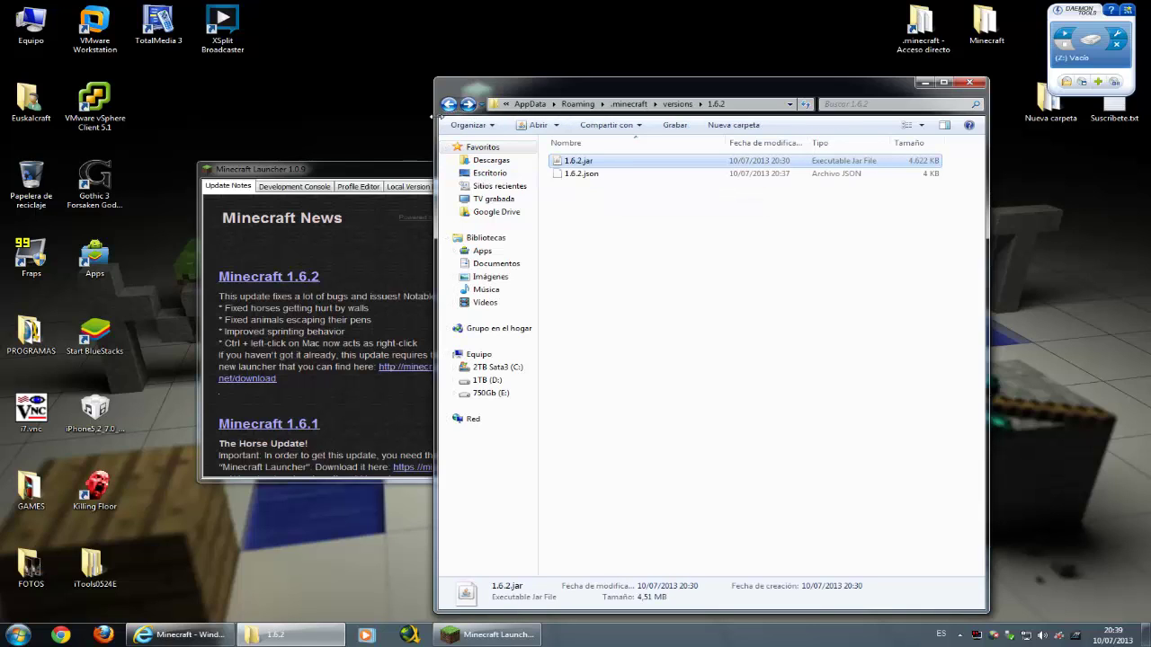
# Open the (Default) profile in the launcher for editing and examine its game directory option and version choices, keeping Use Latest Version.
pyautogui.click(378, 172)
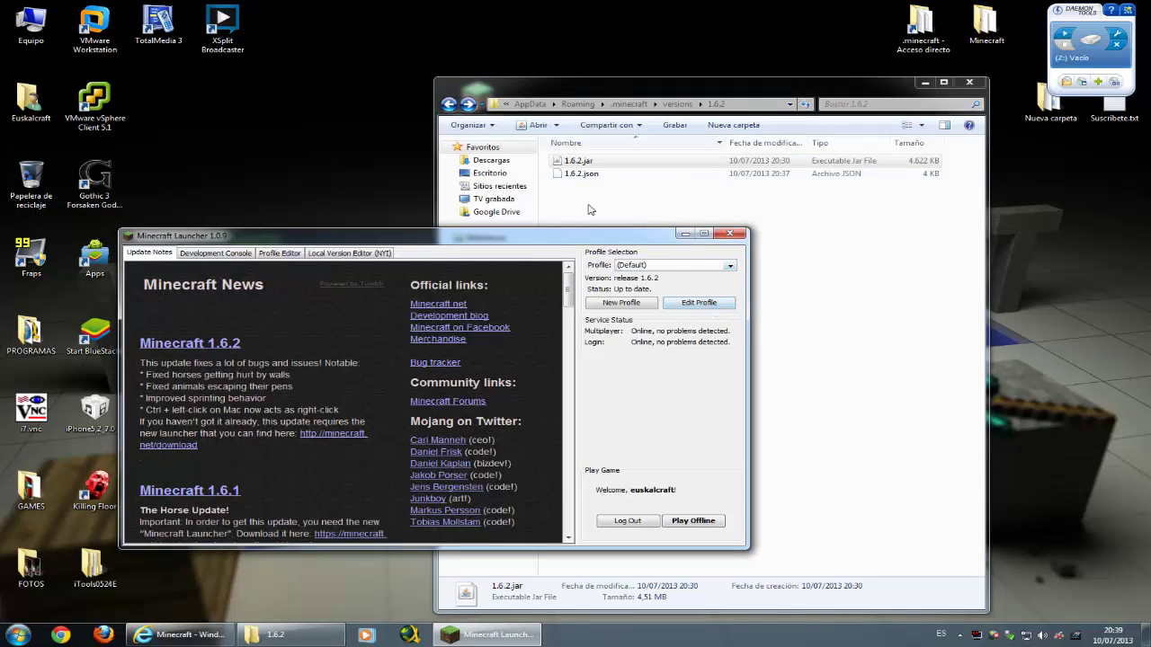
pyautogui.click(699, 302)
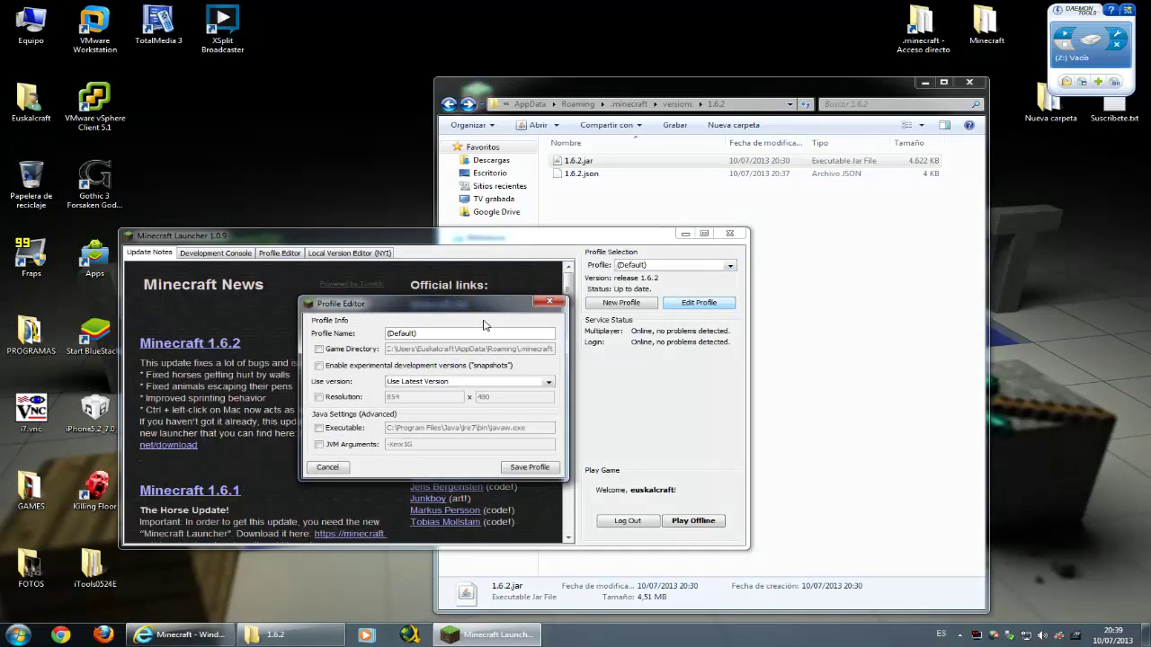
pyautogui.click(361, 351)
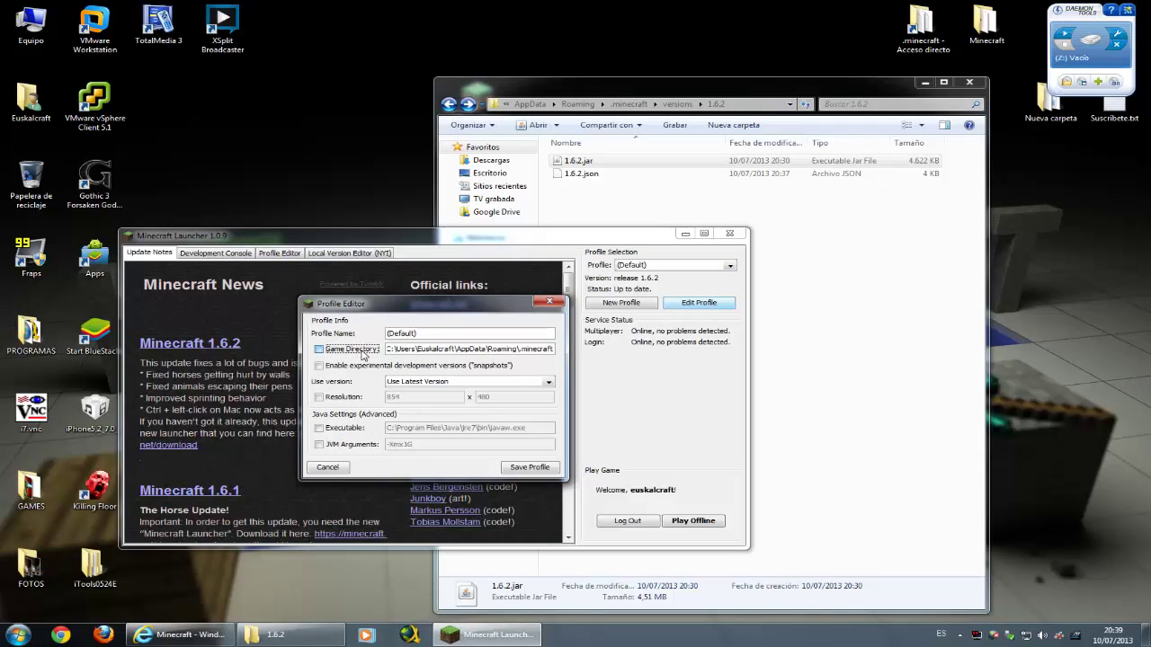
pyautogui.click(464, 350)
pyautogui.click(349, 349)
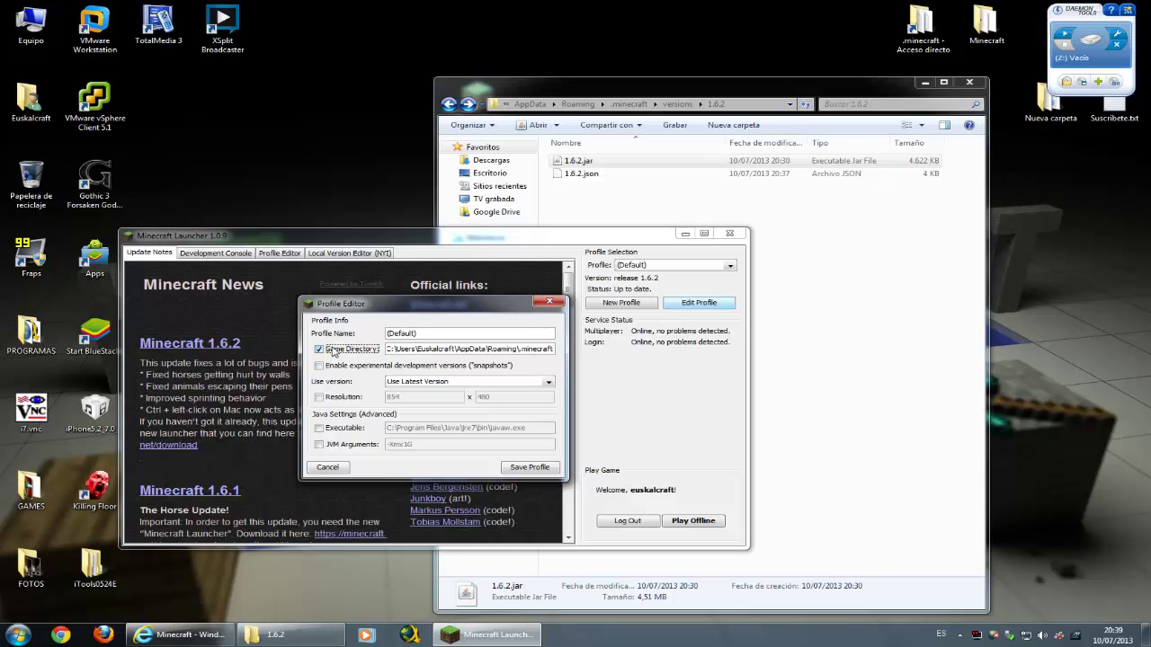
pyautogui.click(443, 382)
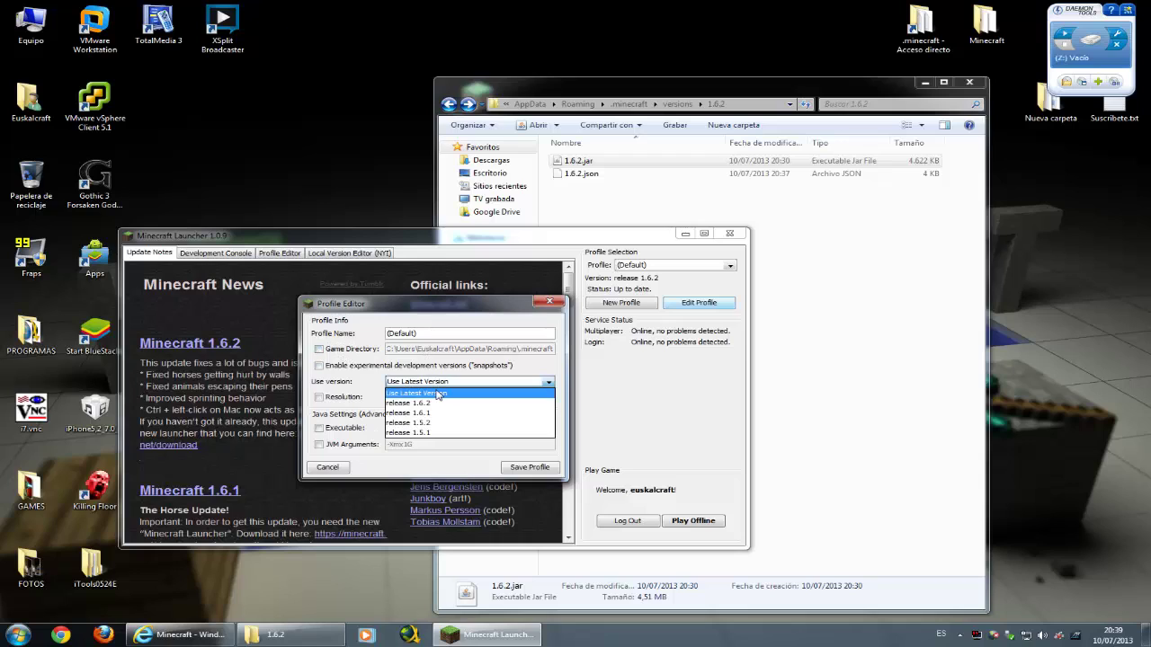
pyautogui.click(444, 394)
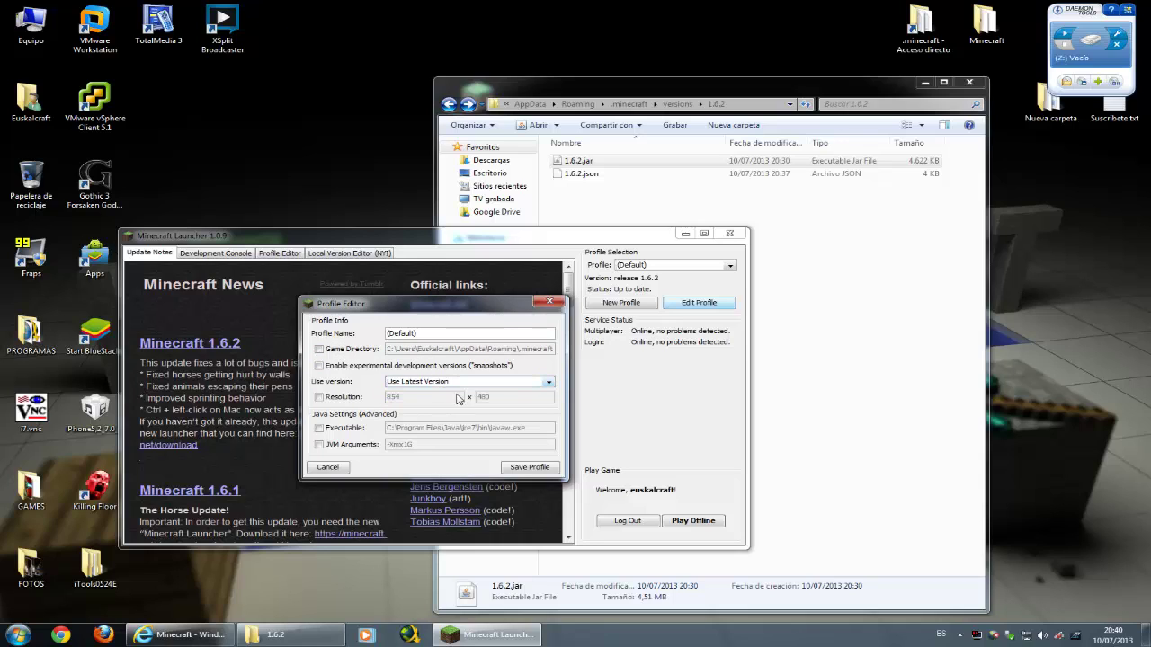
# Enable custom JVM arguments for the (Default) profile, set them to -Xmx4G, and save the profile.
pyautogui.click(323, 446)
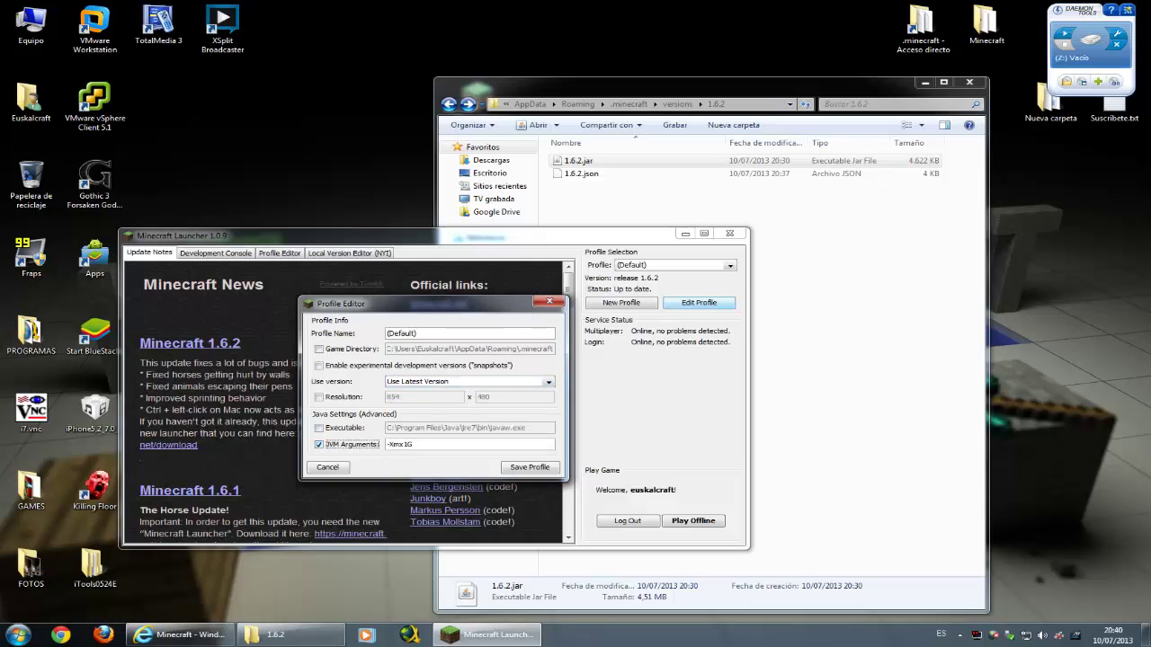
pyautogui.click(396, 444)
pyautogui.write('4')
pyautogui.press('Delete')
pyautogui.click(344, 432)
pyautogui.click(345, 433)
pyautogui.click(524, 470)
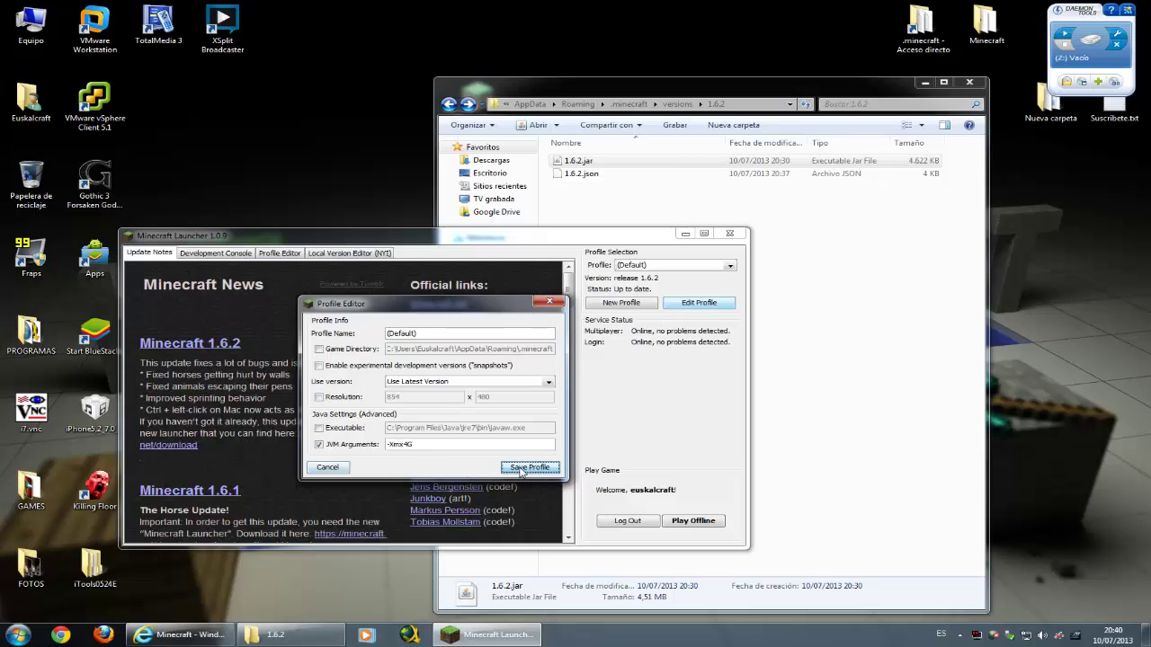
# Create and save a new launcher profile named Euskalcraft that uses the latest version.
pyautogui.click(622, 305)
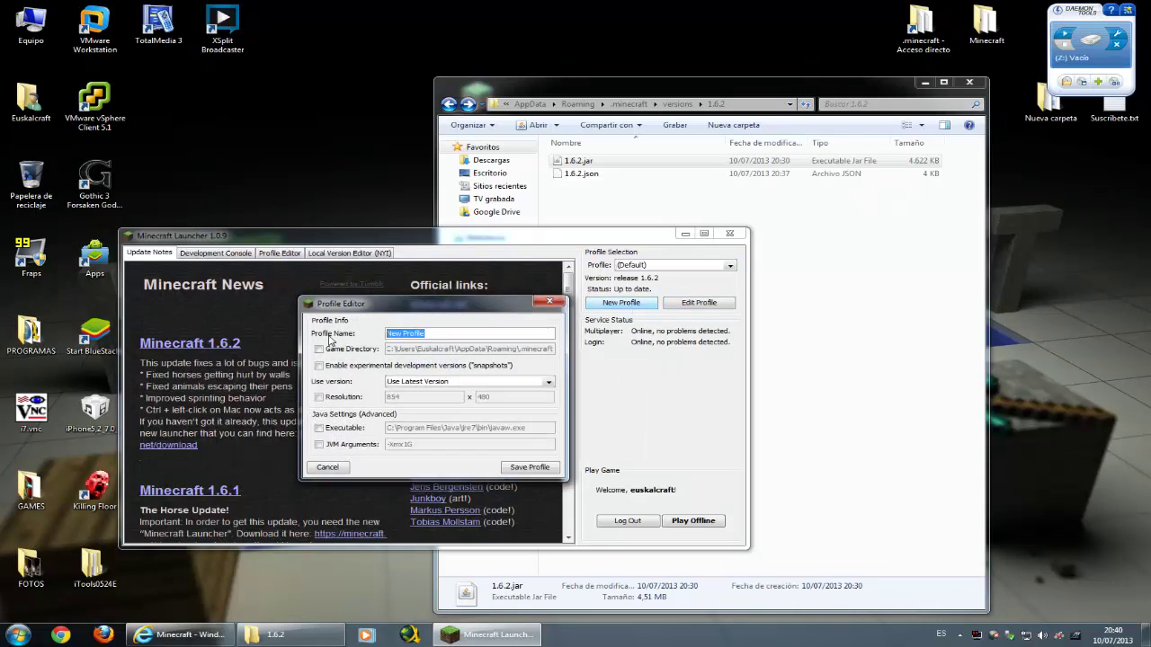
pyautogui.write('Euskalcraft')
pyautogui.click(418, 381)
pyautogui.click(418, 383)
pyautogui.click(526, 468)
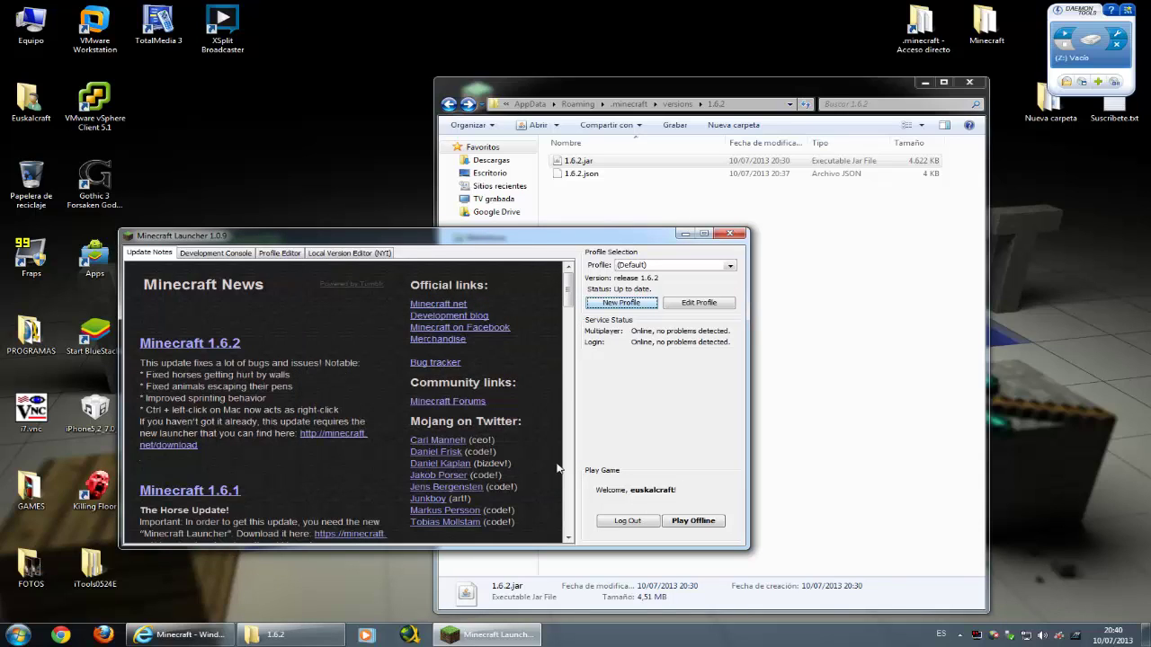
# Switch between the available launcher profiles and leave Euskalcraft selected.
pyautogui.click(728, 266)
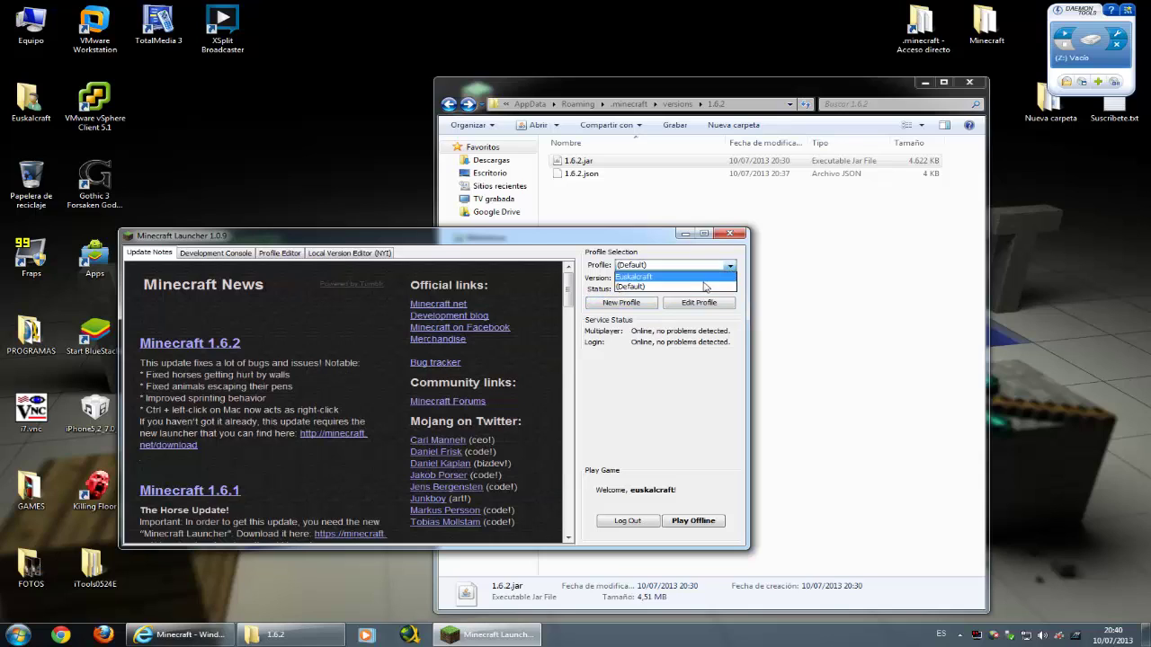
pyautogui.click(657, 277)
pyautogui.click(645, 267)
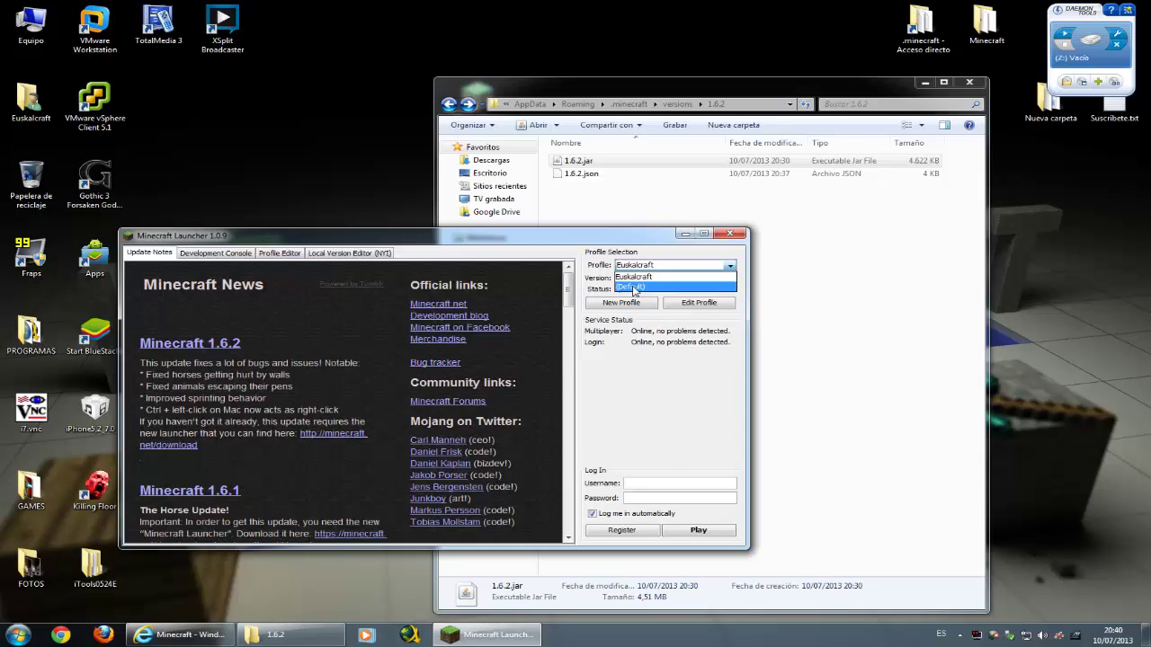
pyautogui.click(632, 286)
pyautogui.click(635, 268)
pyautogui.click(632, 277)
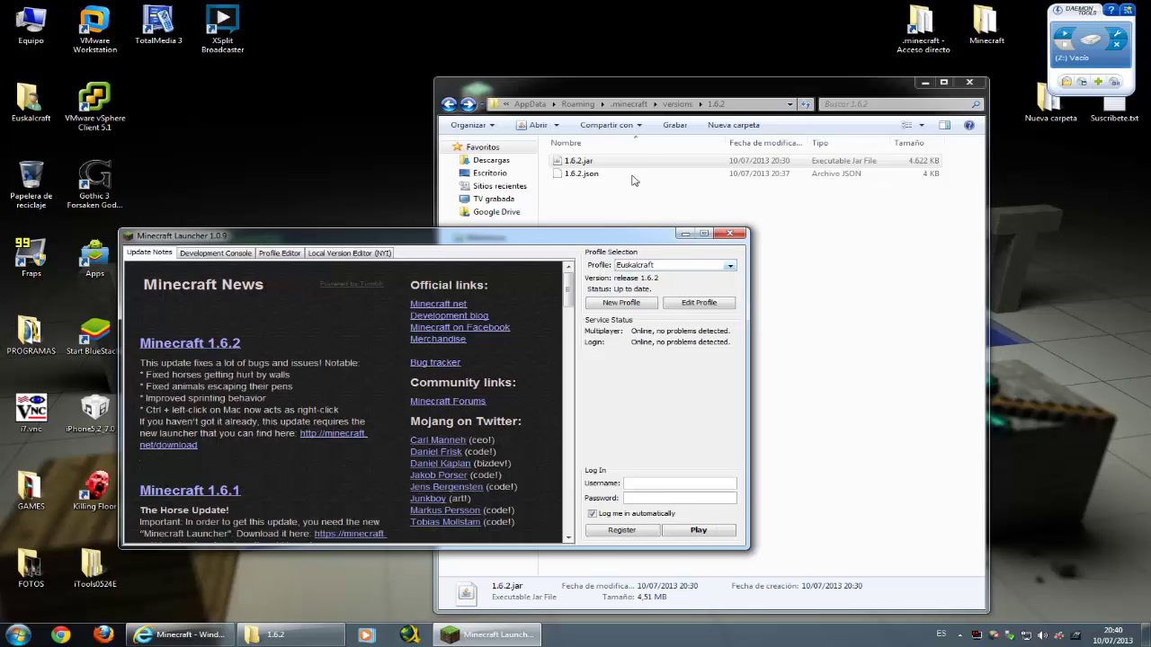
# Return to the versions folder and duplicate the 1.6.2 folder there.
pyautogui.click(677, 103)
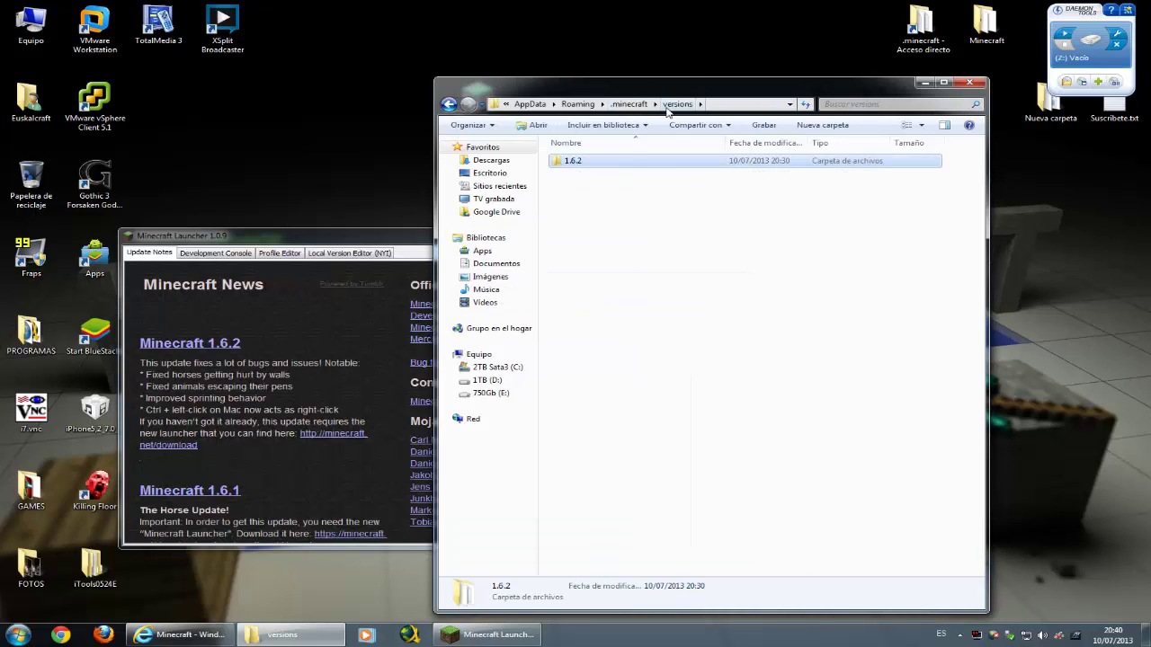
pyautogui.moveTo(327, 240); pyautogui.dragTo(236, 297)
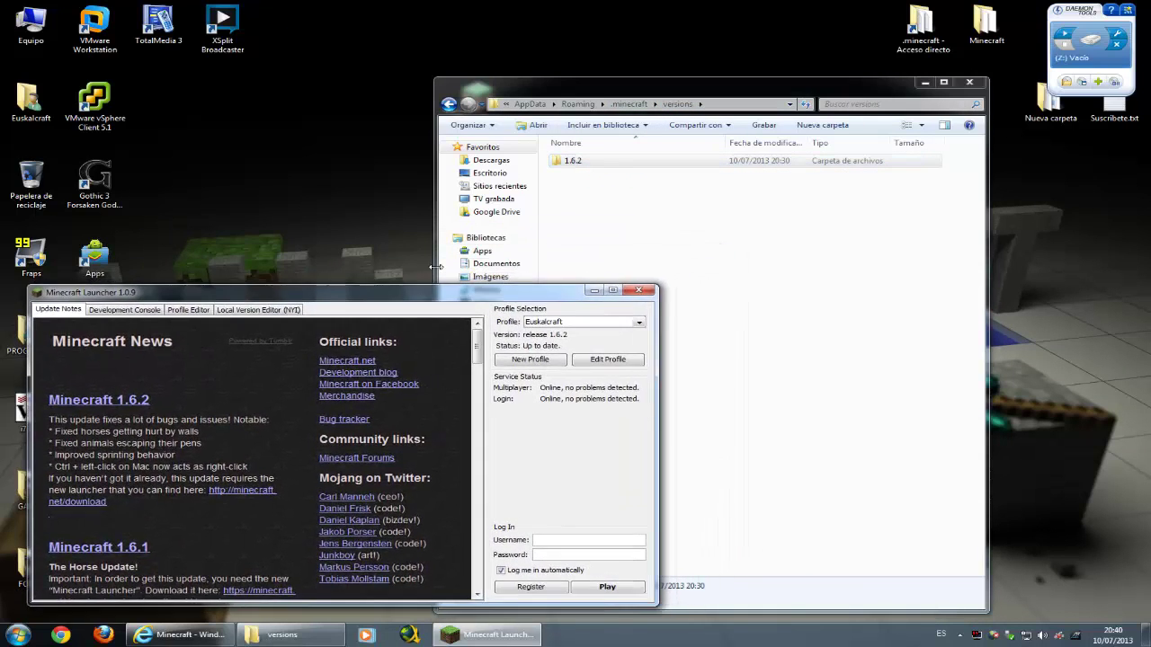
pyautogui.click(633, 216)
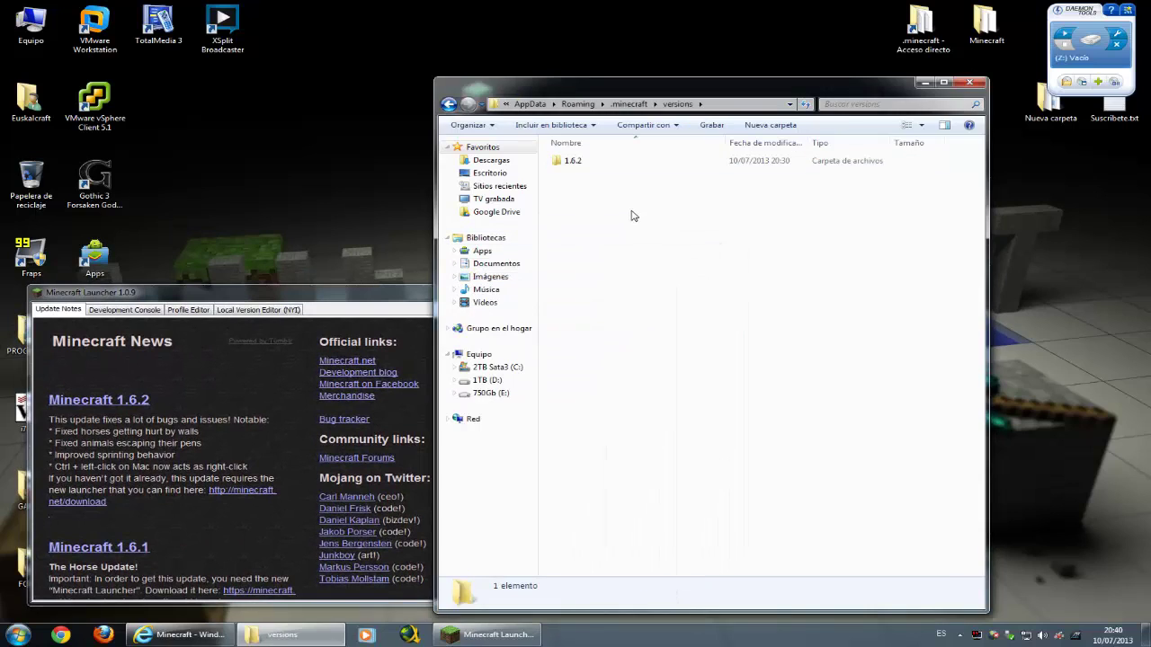
pyautogui.click(580, 164)
pyautogui.moveTo(591, 205); pyautogui.dragTo(607, 267)
pyautogui.click(636, 274)
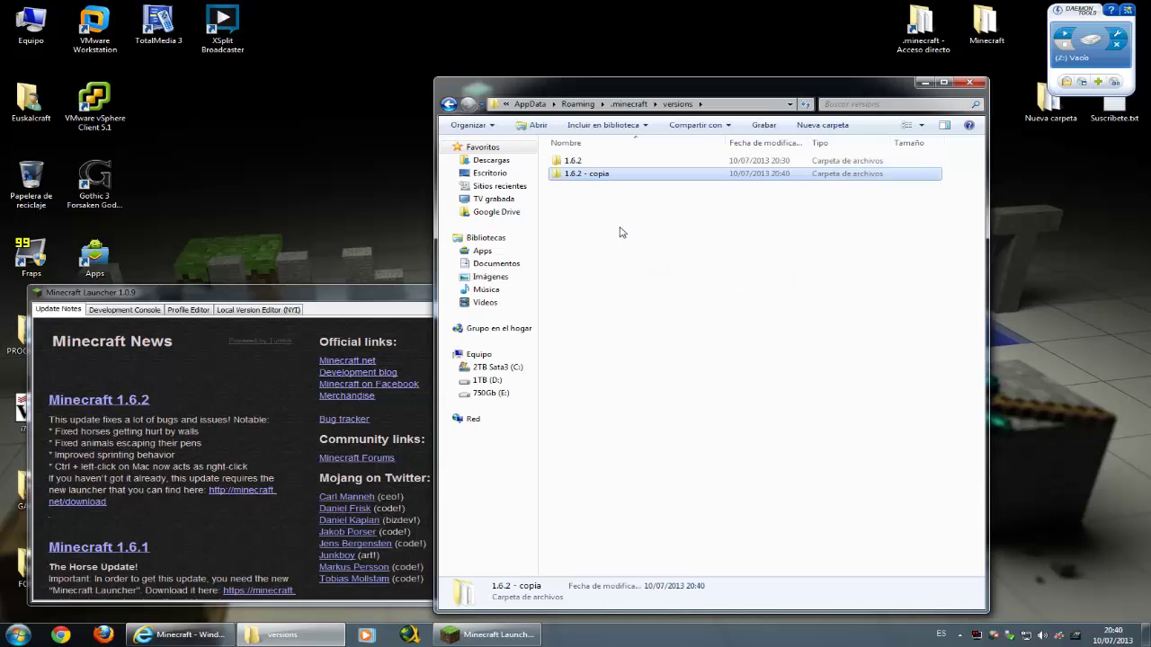
# Rename the copied version folder to "1.6.2 euskalcraft".
pyautogui.rightClick(585, 180)
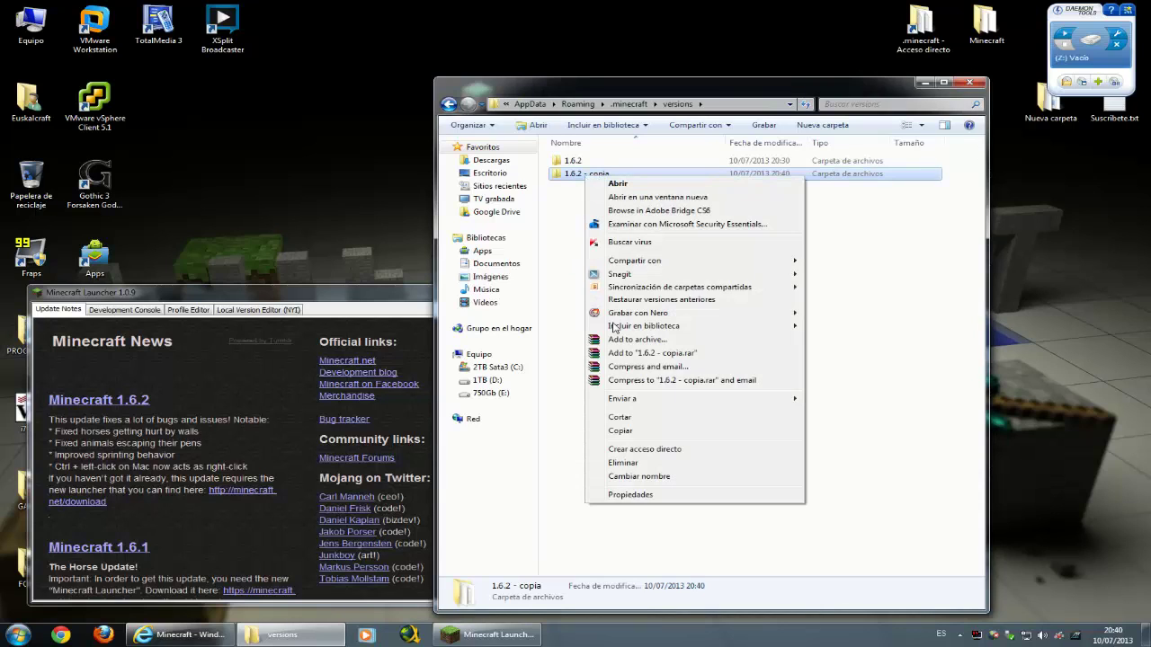
pyautogui.click(628, 483)
pyautogui.press('End')
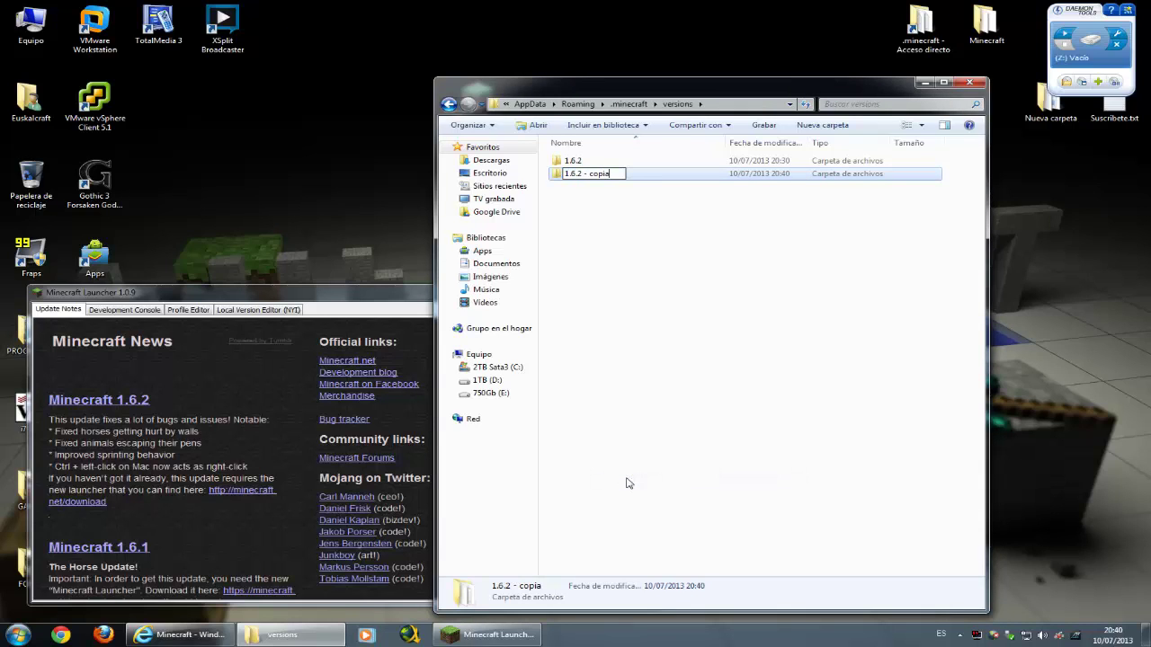
pyautogui.press('BackSpace')
pyautogui.press('BackSpace')
pyautogui.press('BackSpace')
pyautogui.press('BackSpace')
pyautogui.press('BackSpace')
pyautogui.write('euskalcraft')
pyautogui.press('Return')
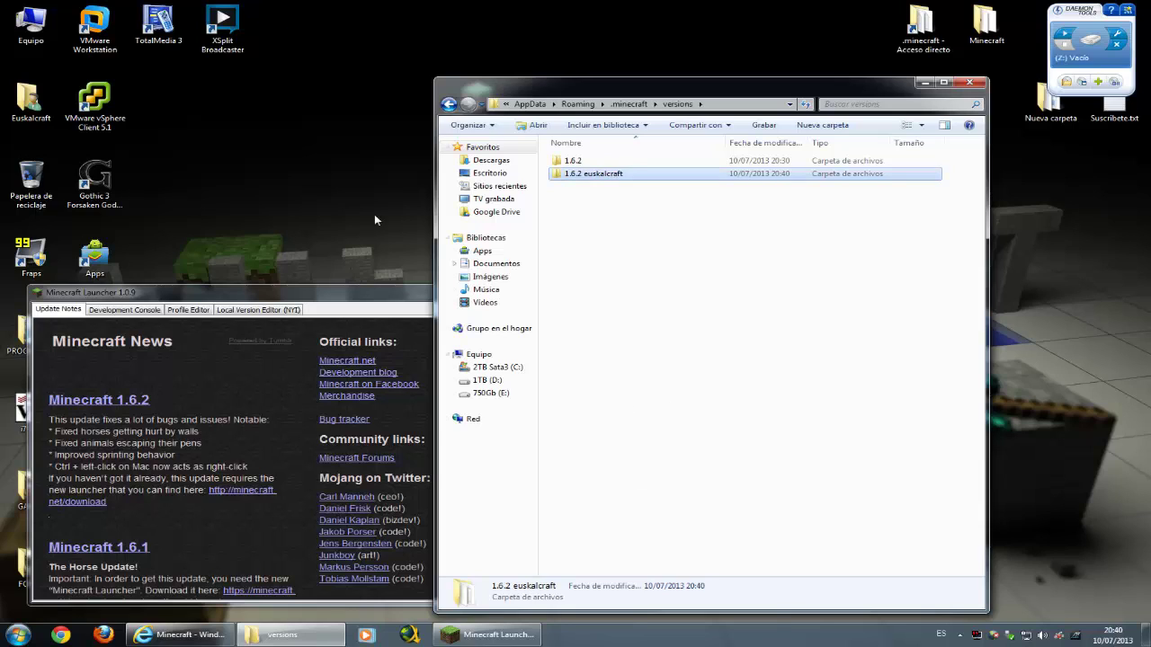
# Open the 1.6.2 euskalcraft folder and rename its 1.6.2.jar file to "1.6.2 euskalcraft.jar".
pyautogui.click(578, 162)
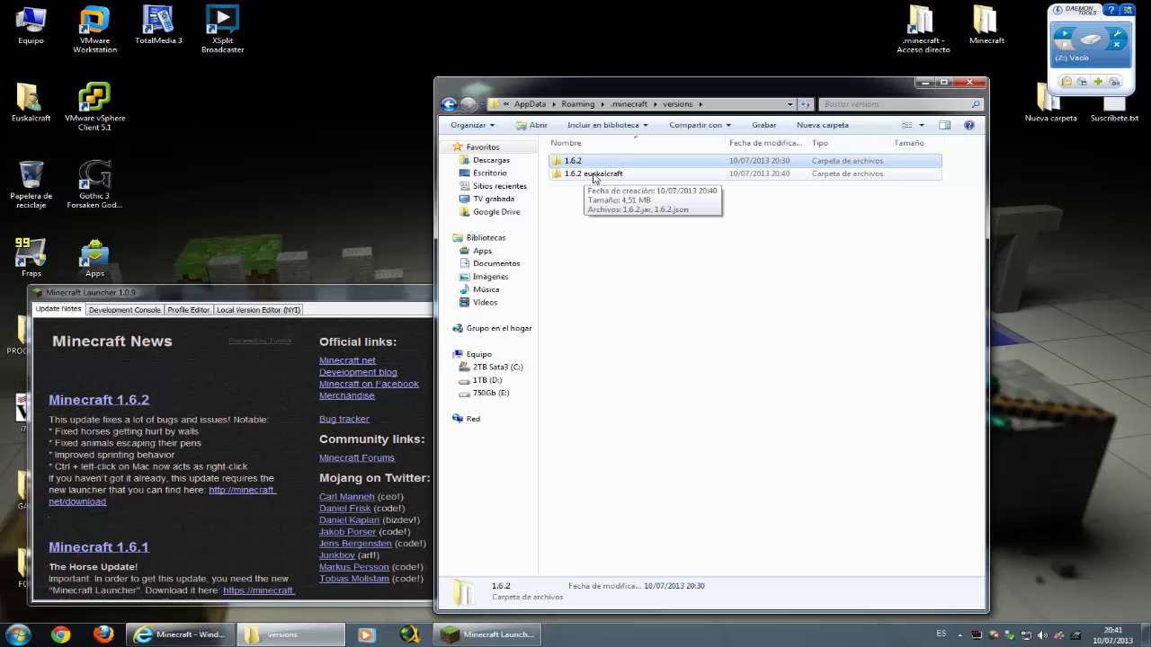
pyautogui.doubleClick(593, 175)
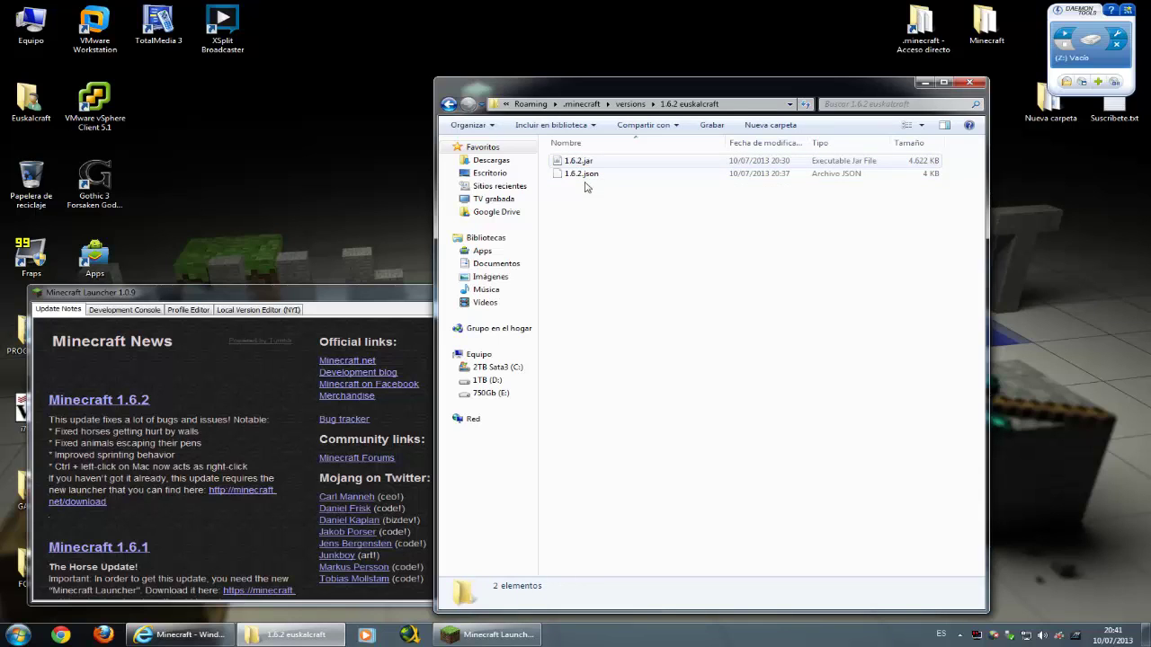
pyautogui.rightClick(576, 161)
pyautogui.click(620, 424)
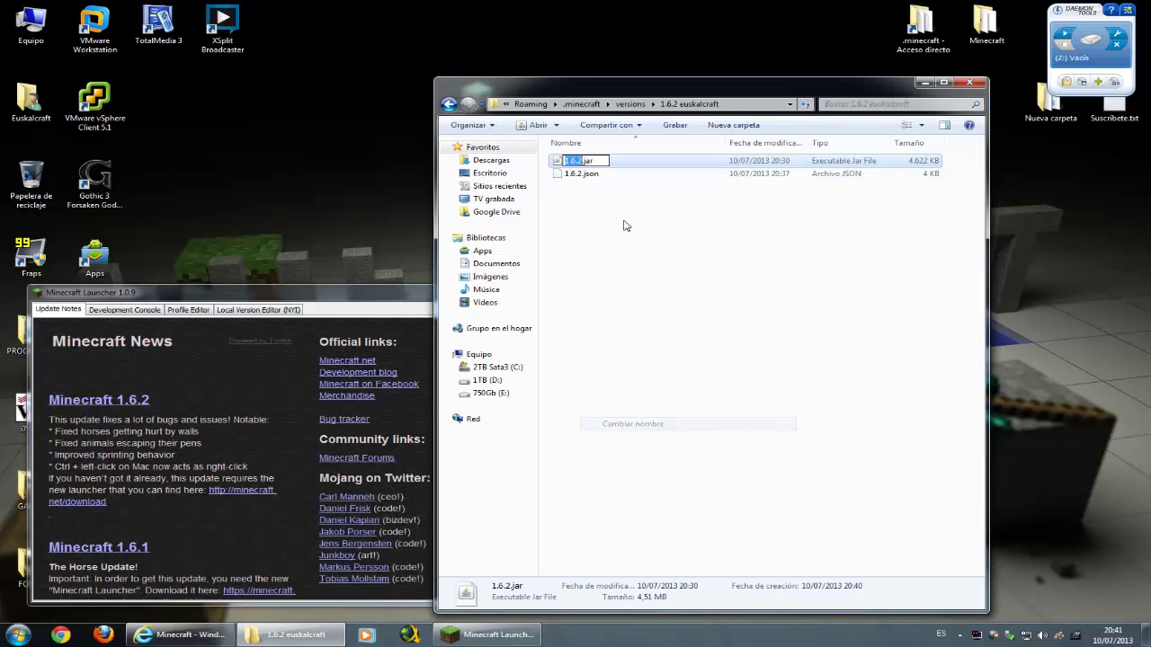
pyautogui.press('Right')
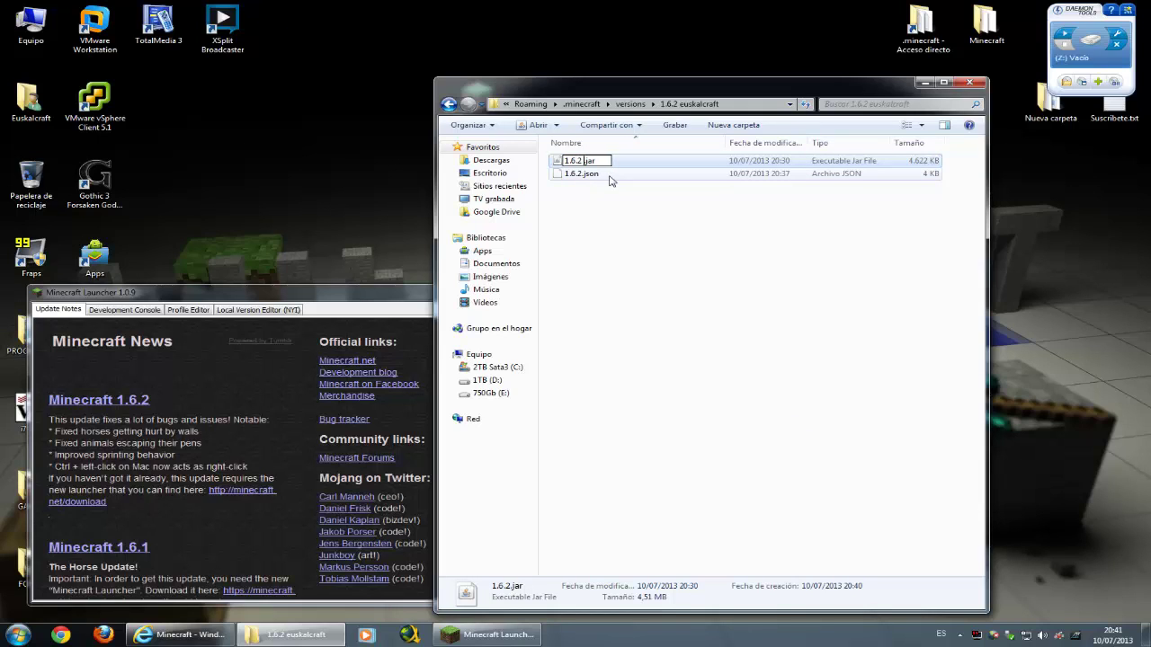
pyautogui.write('euskalcraft')
pyautogui.press('Return')
# Rename the 1.6.2.json file in the same folder to "1.6.2 euskalcraft.json".
pyautogui.rightClick(610, 177)
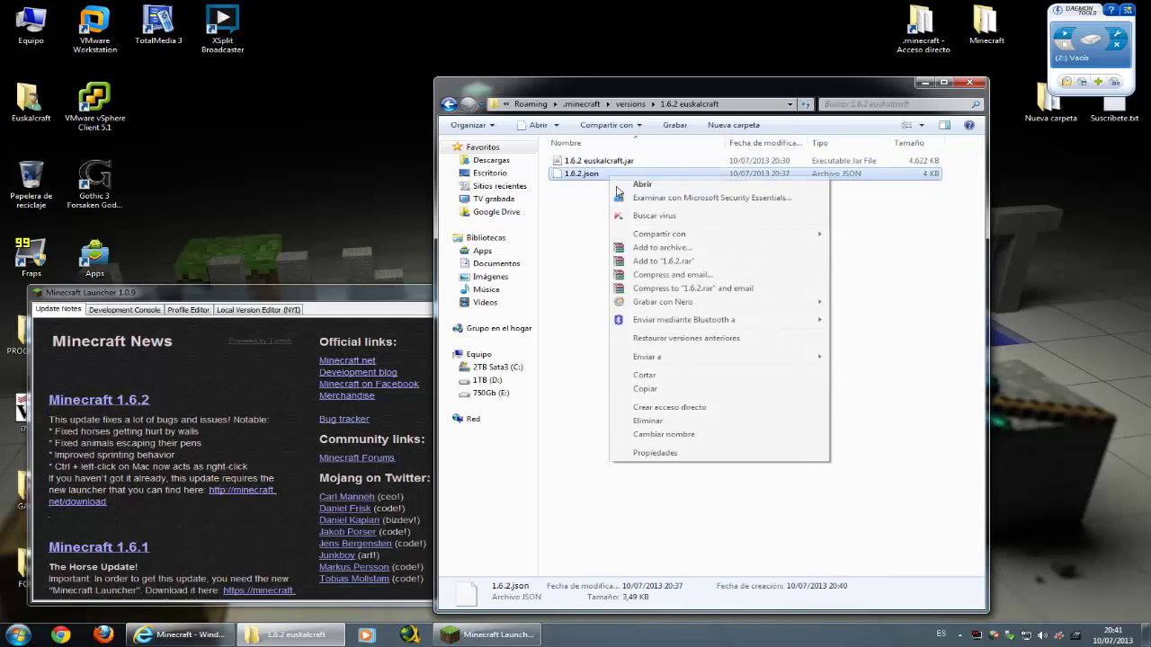
pyautogui.click(664, 434)
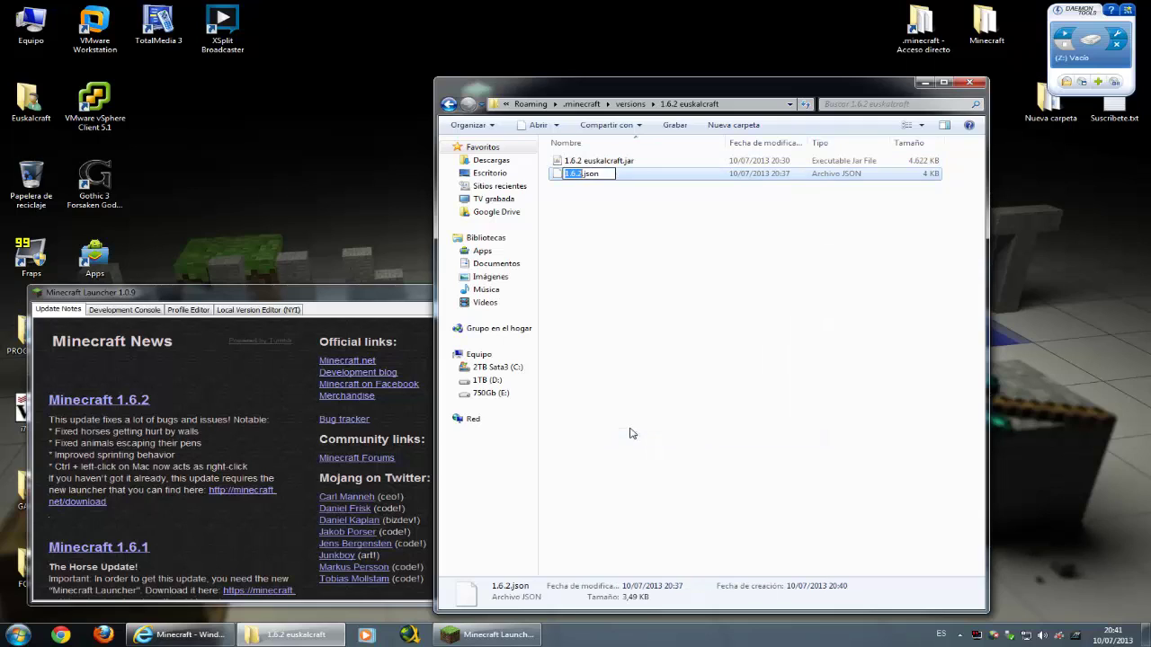
pyautogui.press('Right')
pyautogui.write('euskalcraft')
pyautogui.press('Return')
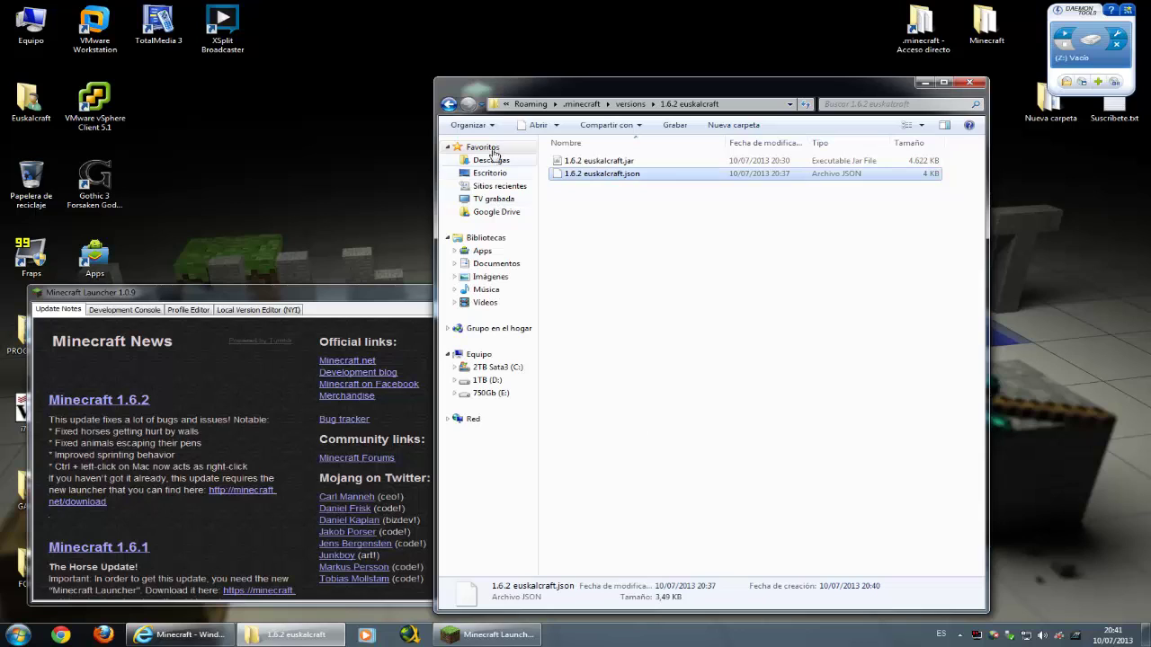
# Open 1.6.2 euskalcraft.json with WordPad from the installed programs and look through its contents.
pyautogui.click(448, 104)
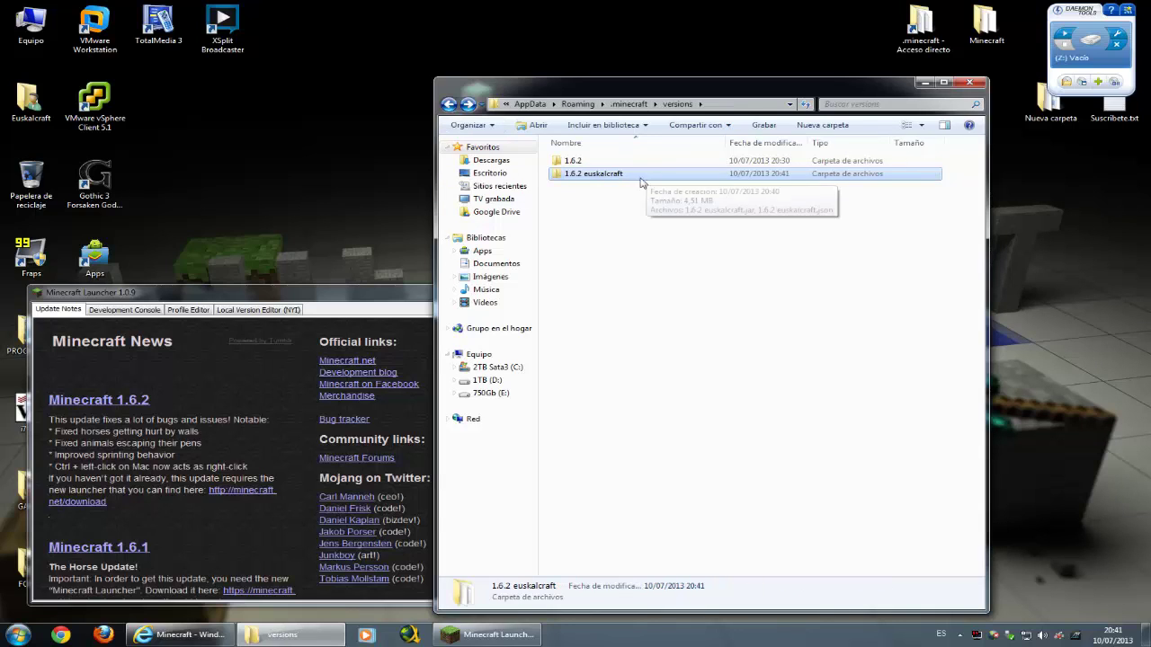
pyautogui.doubleClick(588, 175)
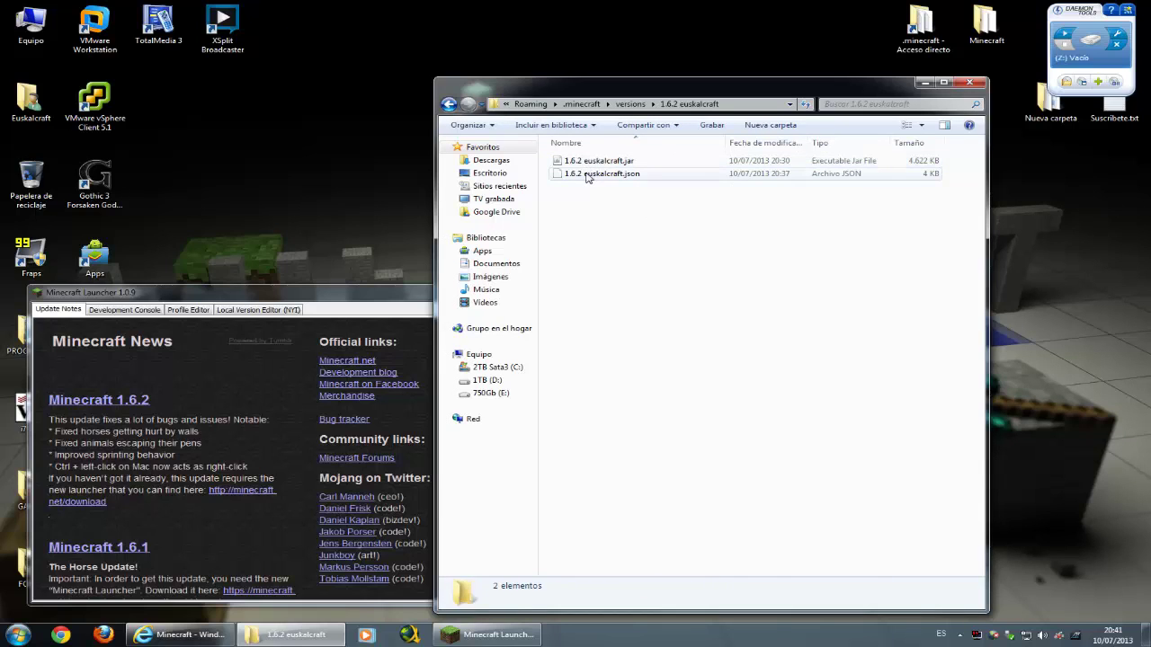
pyautogui.click(589, 177)
pyautogui.rightClick(589, 177)
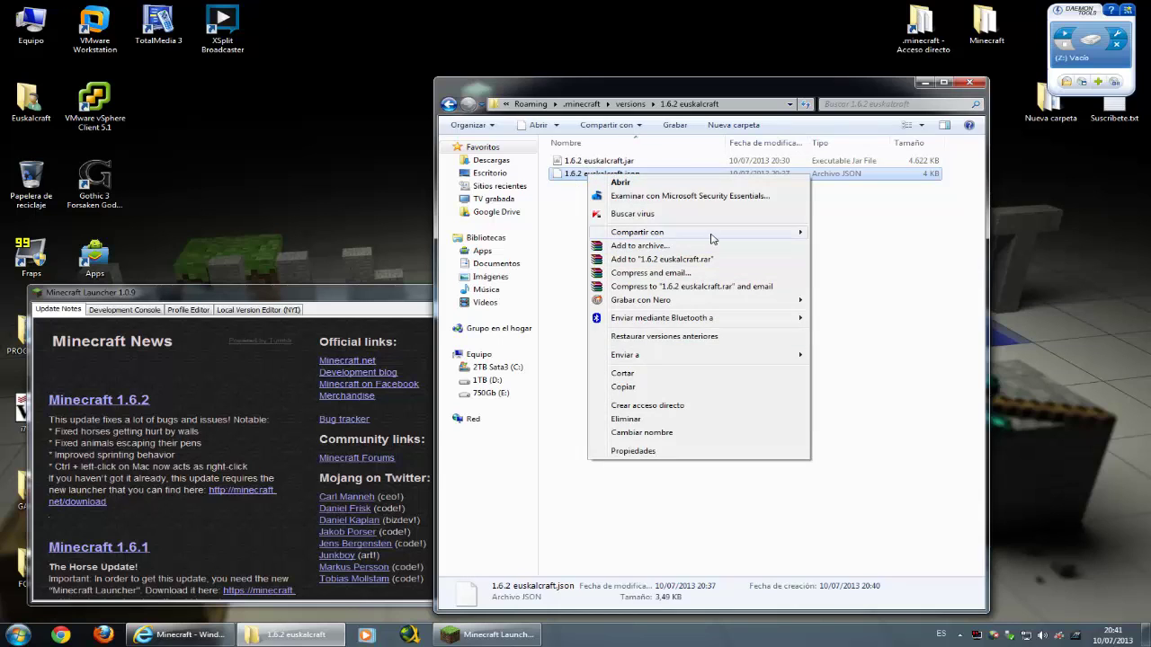
pyautogui.click(630, 182)
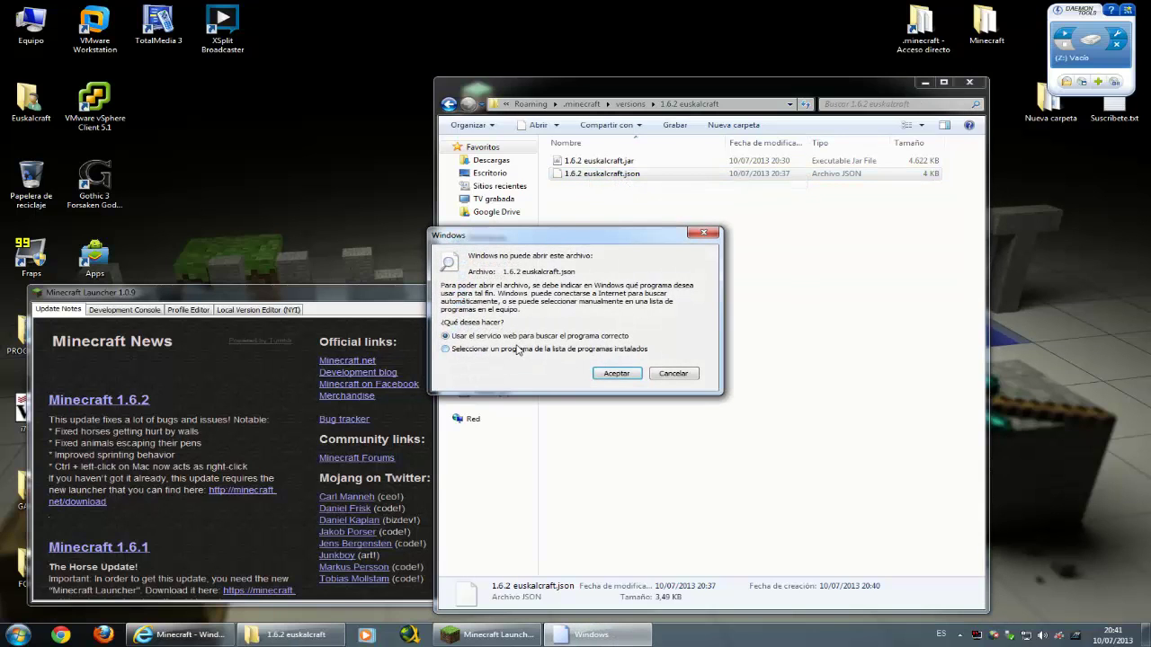
pyautogui.click(518, 351)
pyautogui.click(617, 373)
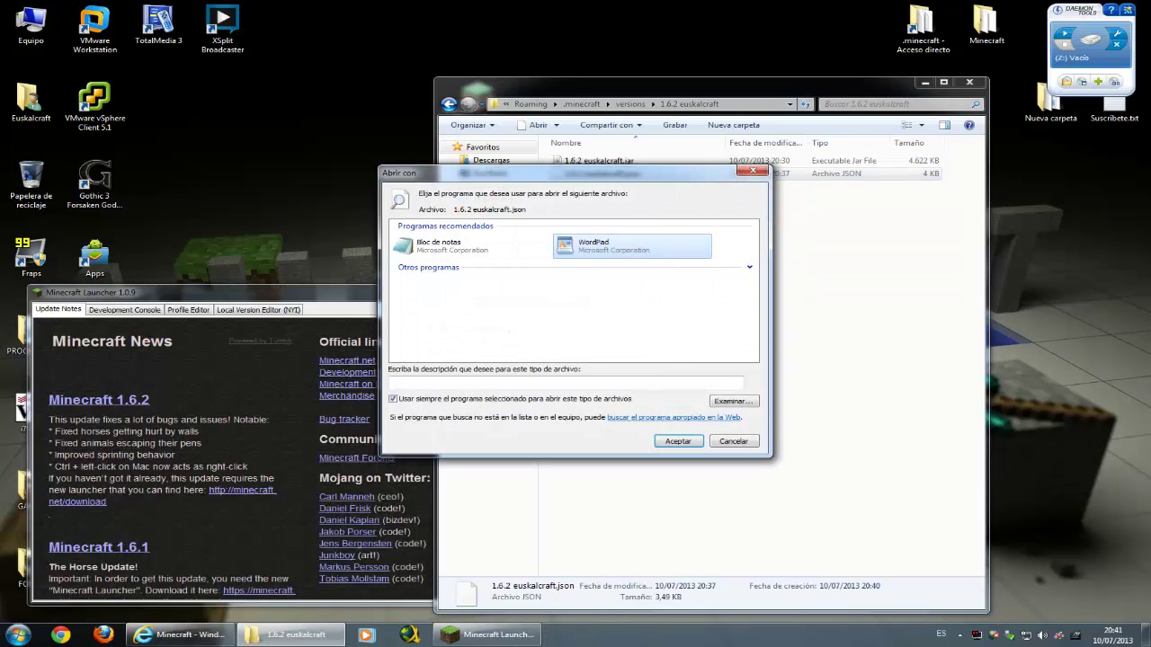
pyautogui.click(676, 442)
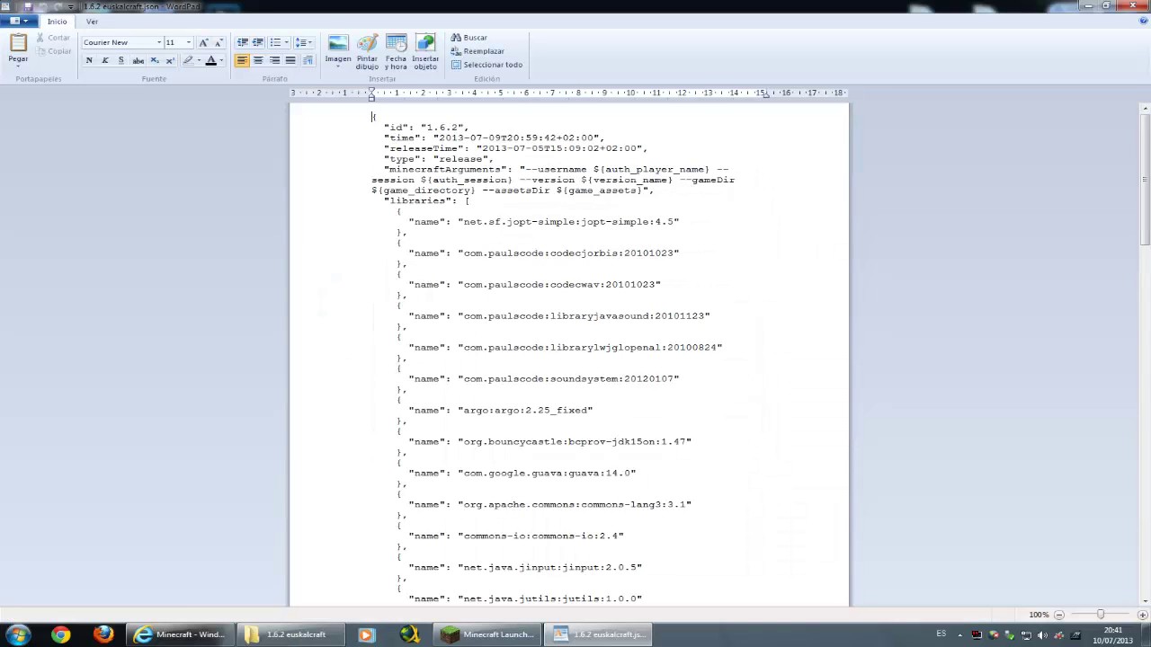
pyautogui.scroll(-9, 568, 355)
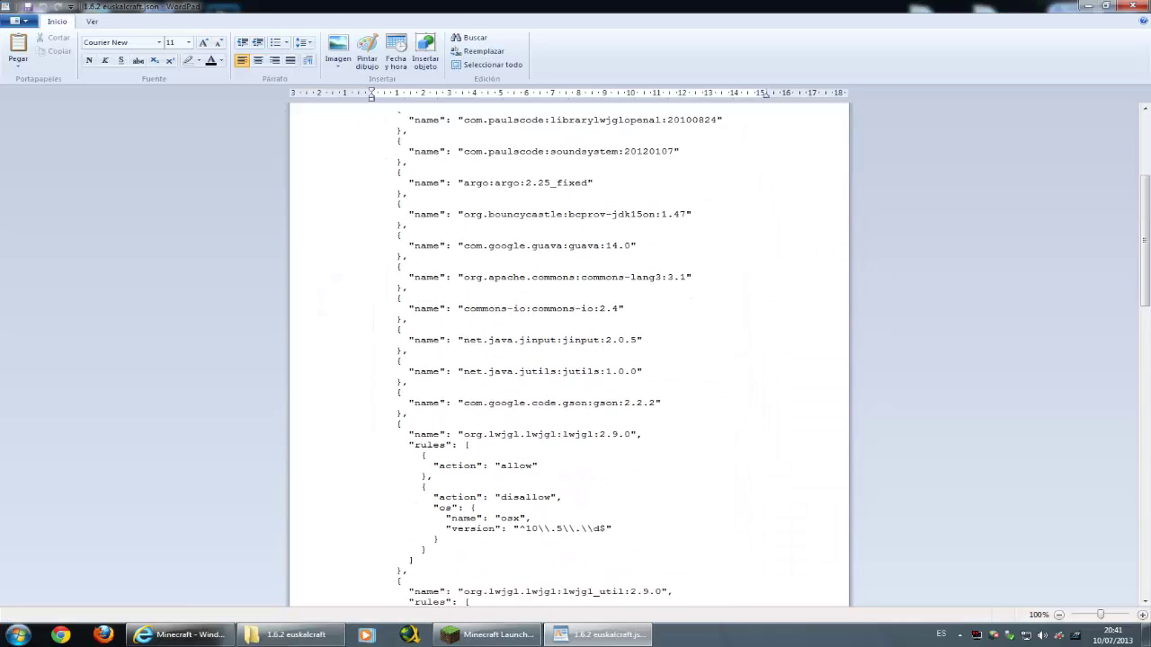
pyautogui.scroll(-5, 569, 355)
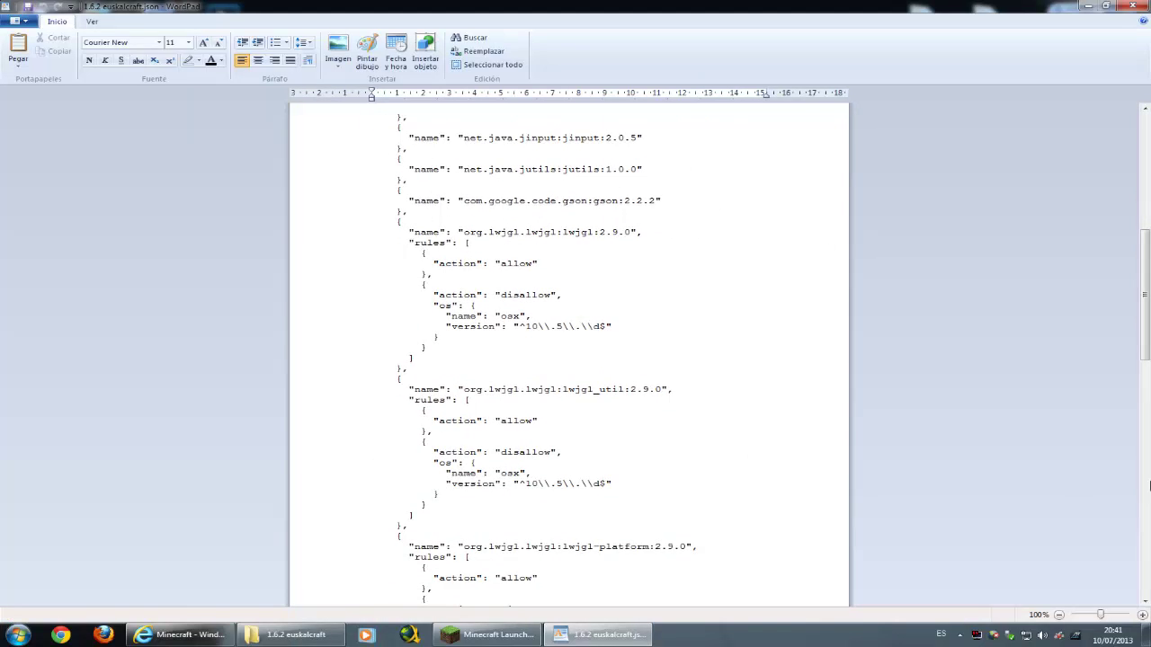
# Close 1.6.2 euskalcraft.json in WordPad, saving the id value "1.6.2 euskalcraft".
pyautogui.moveTo(1146, 345); pyautogui.dragTo(1146, 216)
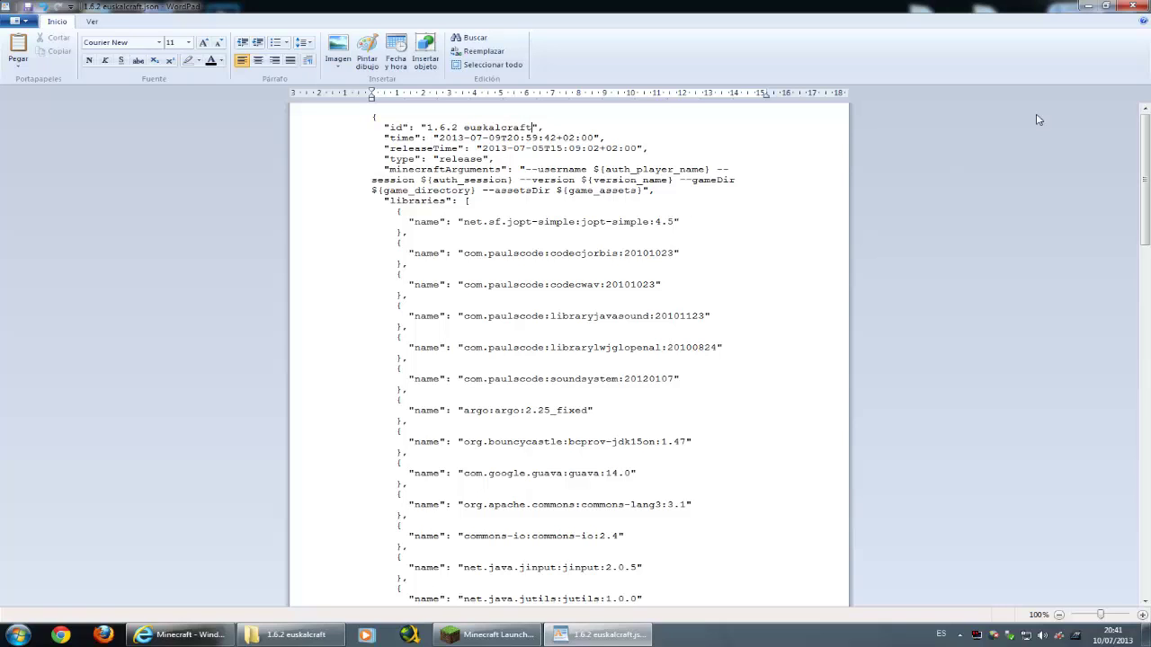
pyautogui.click(1131, 6)
pyautogui.press('Return')
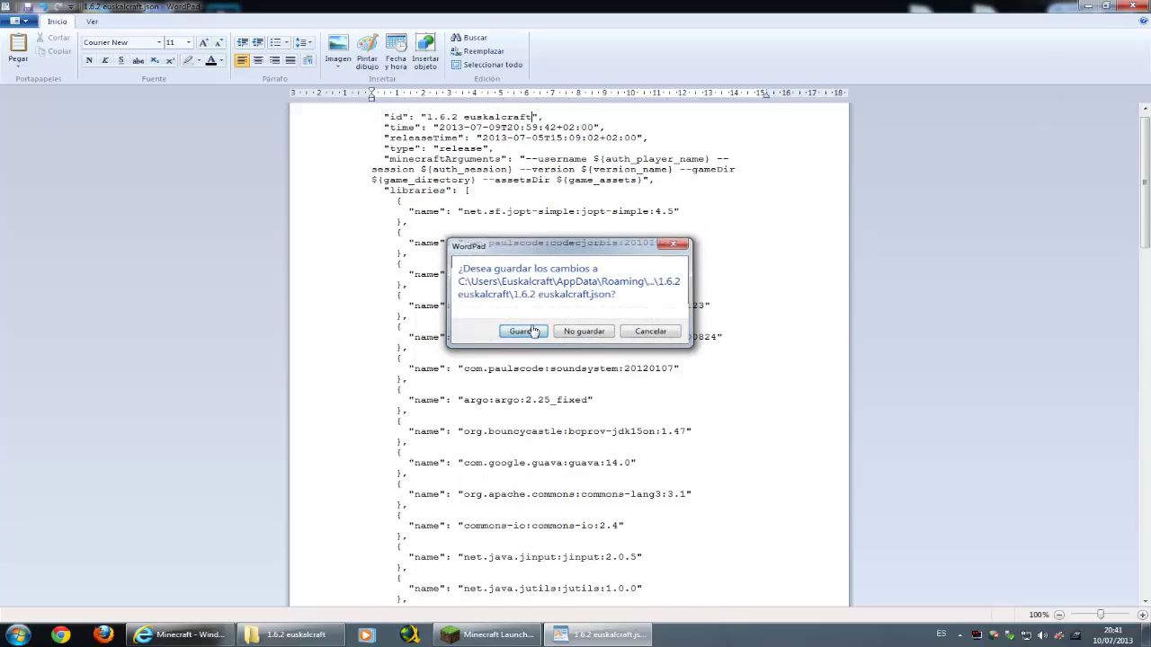
# Return to the versions folder and point out the original 1.6.2 folder and the 1.6.2 euskalcraft copy.
pyautogui.click(449, 104)
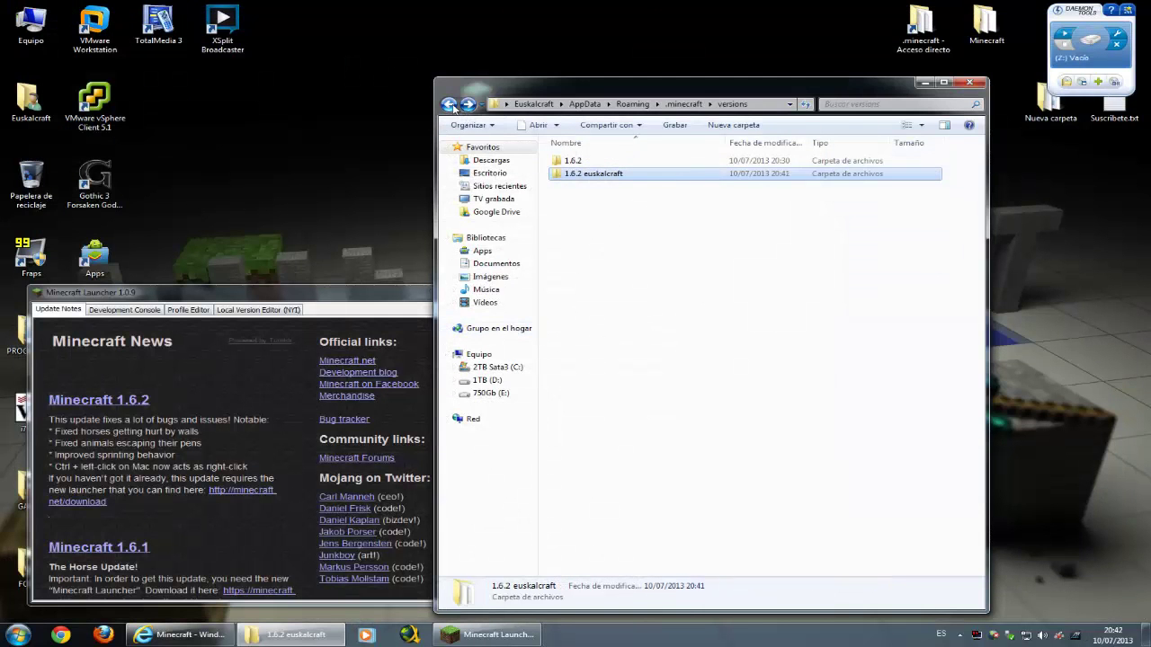
pyautogui.click(574, 161)
pyautogui.click(576, 173)
pyautogui.click(573, 161)
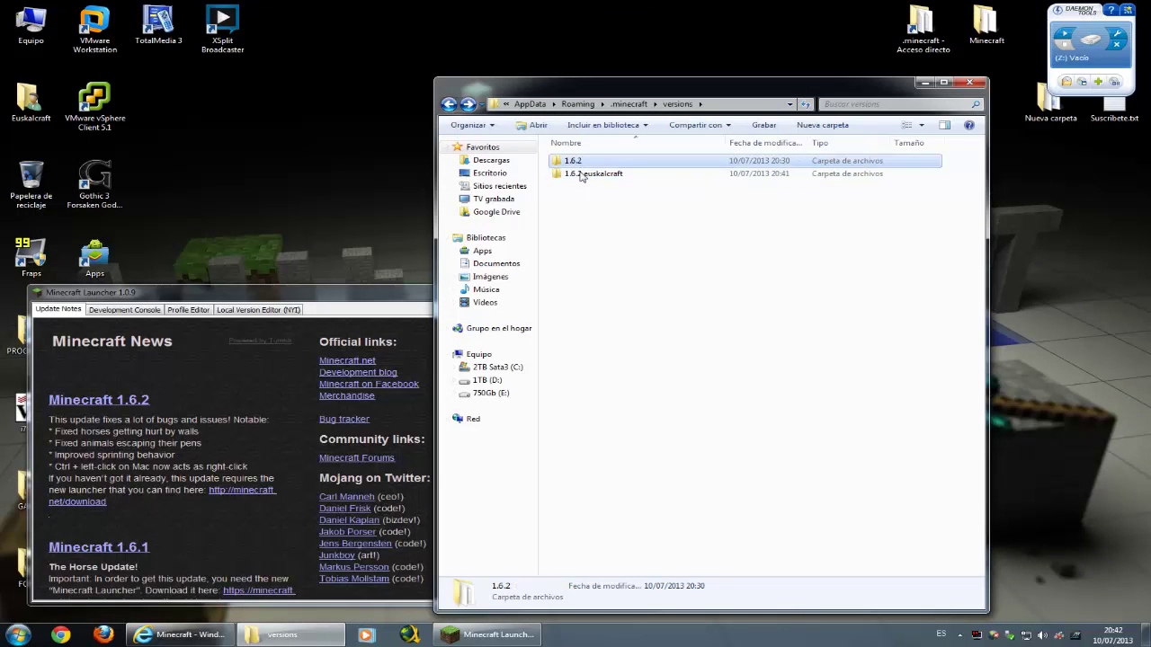
pyautogui.click(575, 173)
pyautogui.click(387, 294)
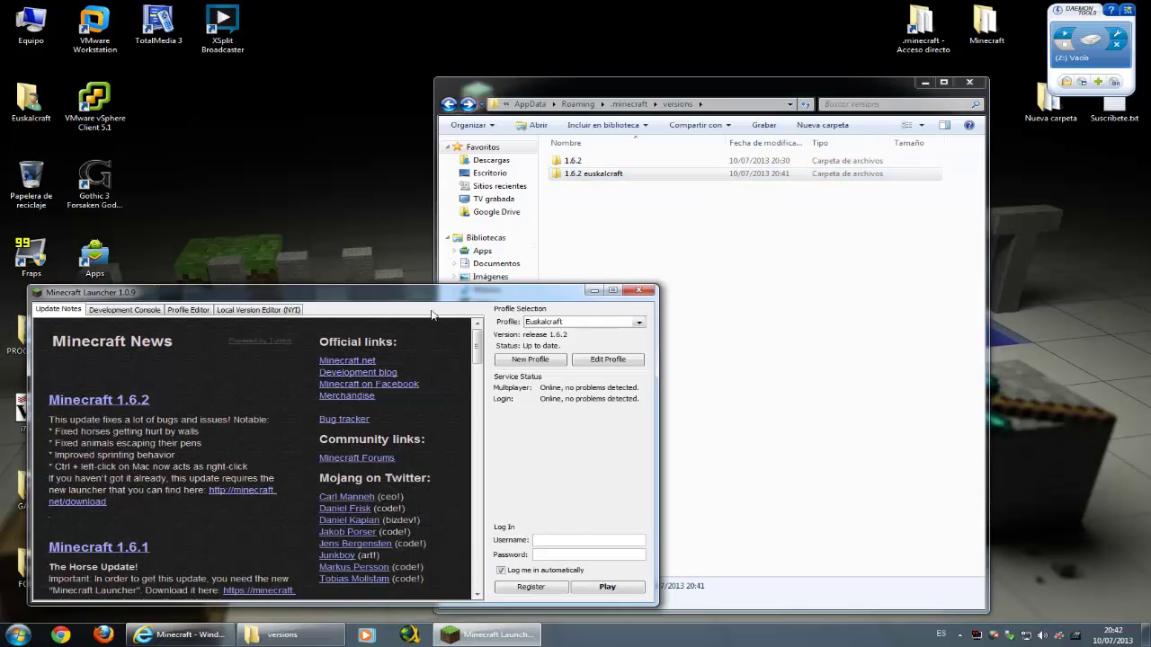
pyautogui.click(617, 364)
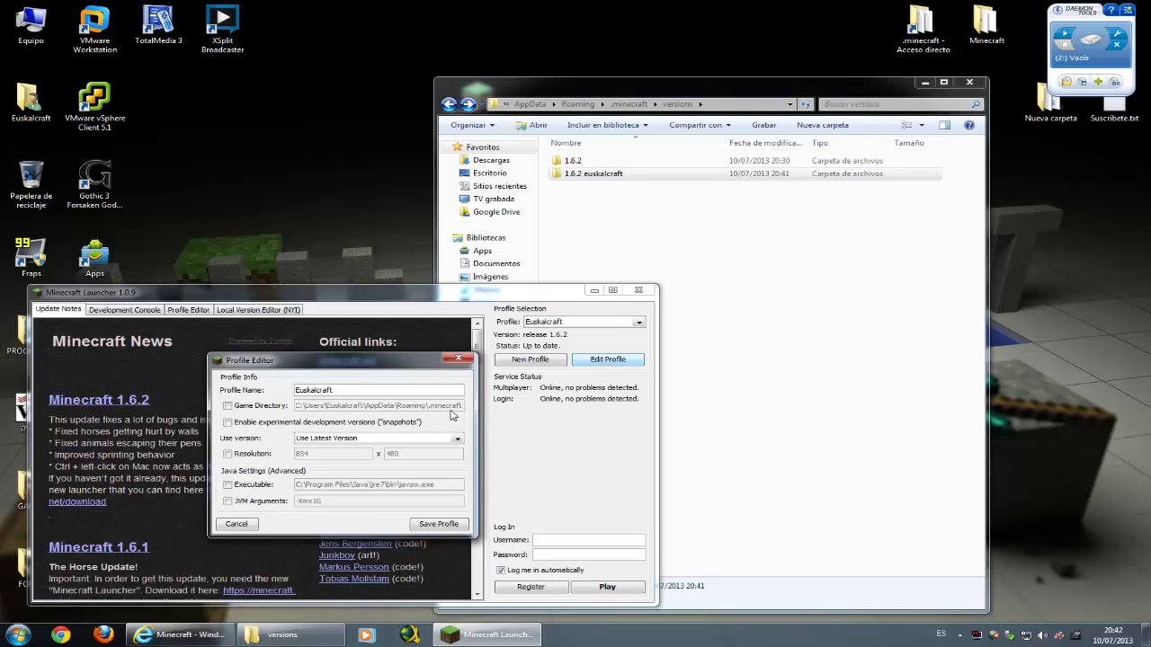
pyautogui.click(430, 428)
pyautogui.click(428, 438)
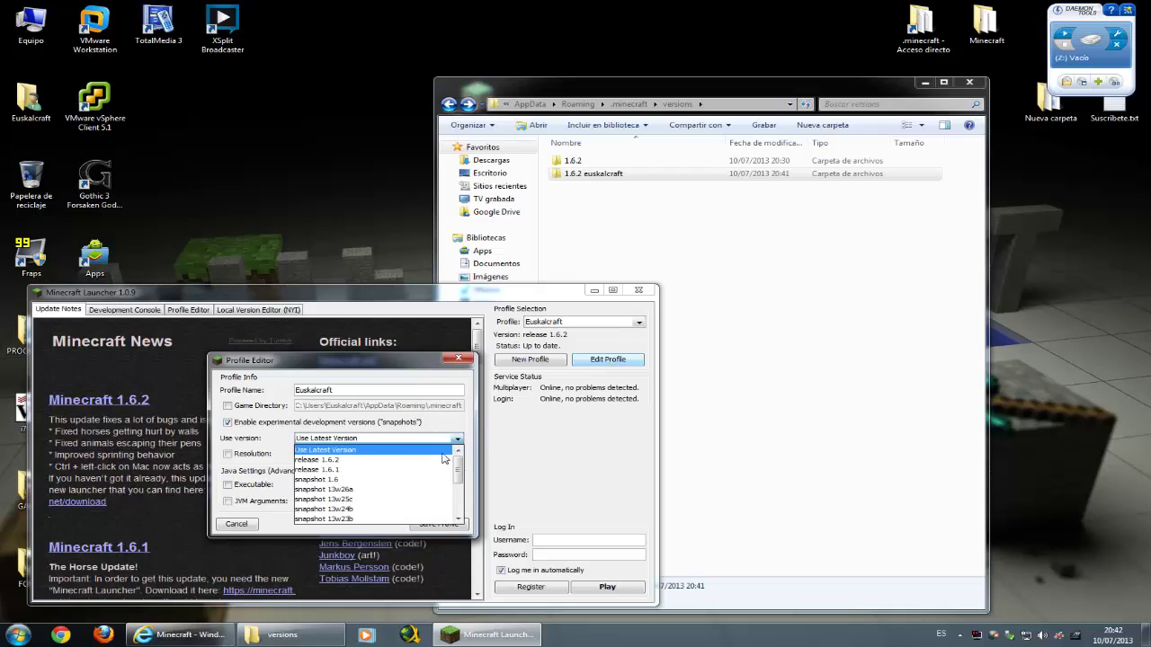
pyautogui.moveTo(459, 475)
pyautogui.mouseDown()
pyautogui.moveTo(460, 502)
pyautogui.moveTo(460, 470)
pyautogui.mouseUp()
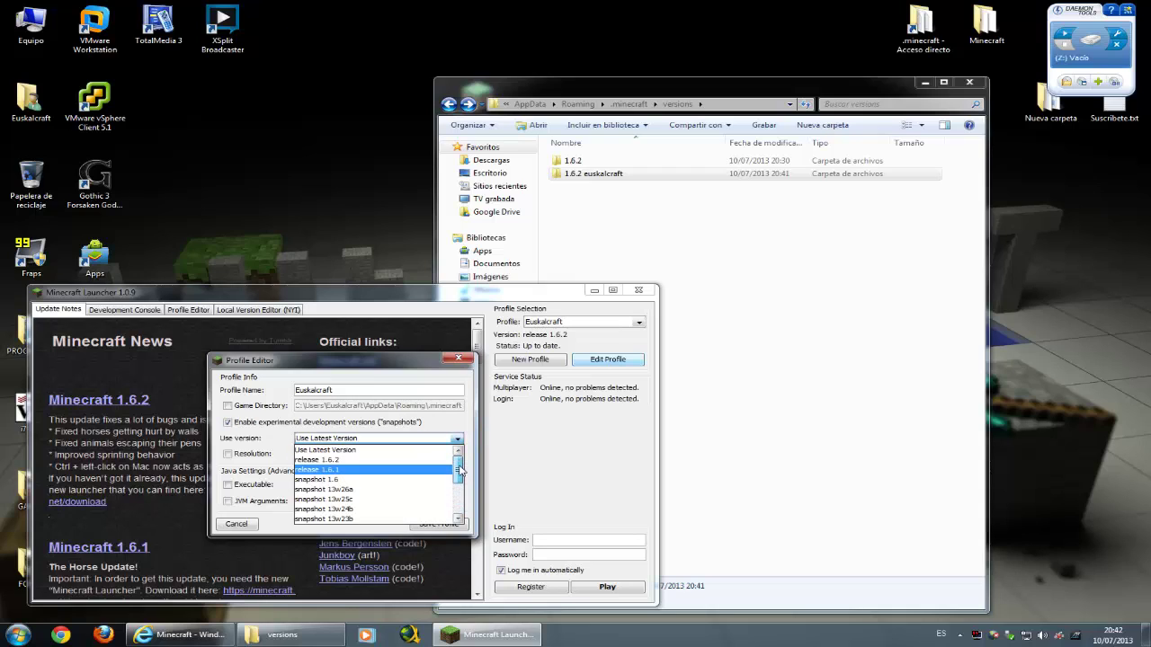
pyautogui.click(459, 358)
pyautogui.click(459, 359)
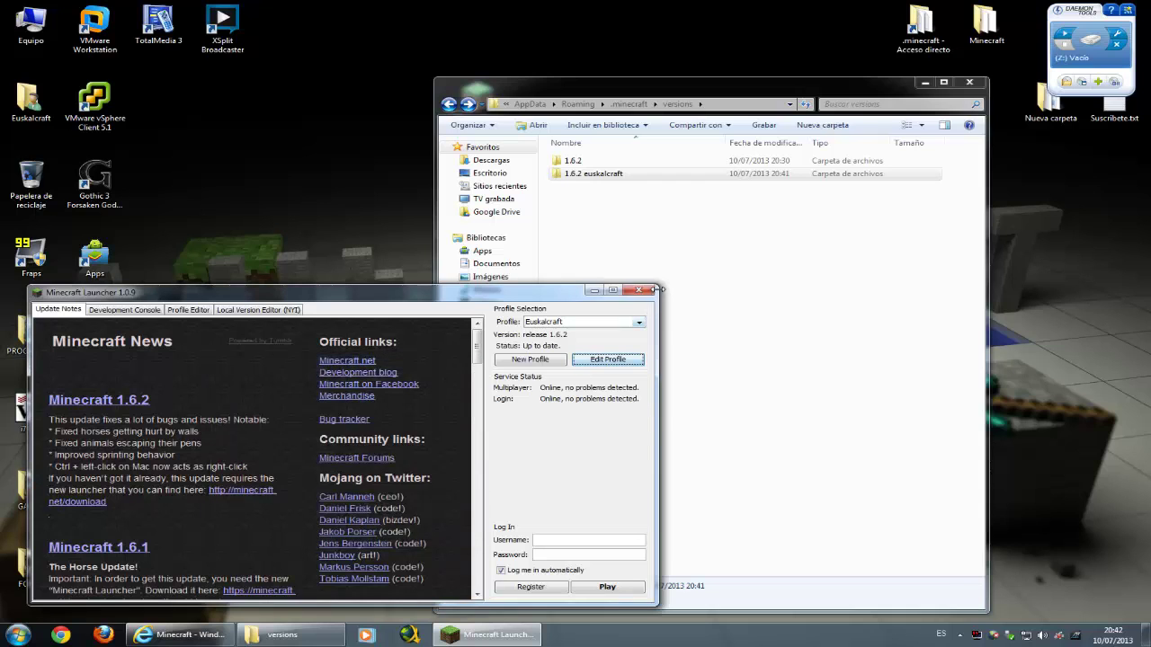
# Close the Minecraft launcher, restart it from Minecraft.exe on the desktop, and select the Euskalcraft profile.
pyautogui.click(639, 290)
pyautogui.moveTo(675, 92); pyautogui.dragTo(772, 89)
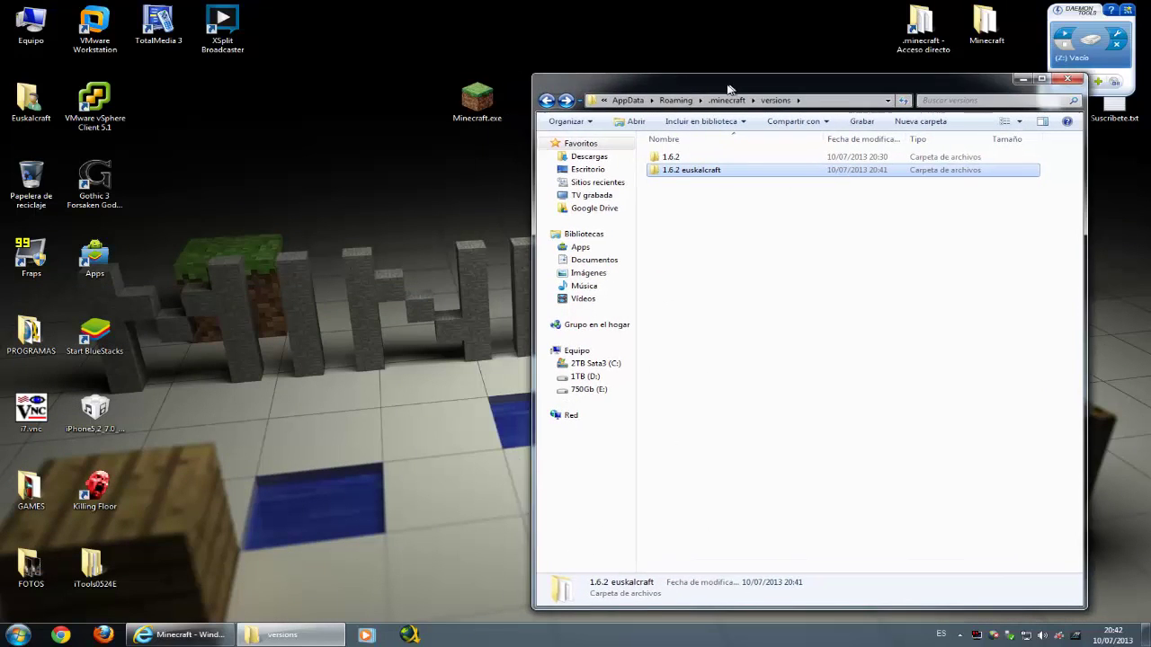
pyautogui.click(476, 101)
pyautogui.moveTo(473, 101); pyautogui.dragTo(346, 99)
pyautogui.doubleClick(345, 99)
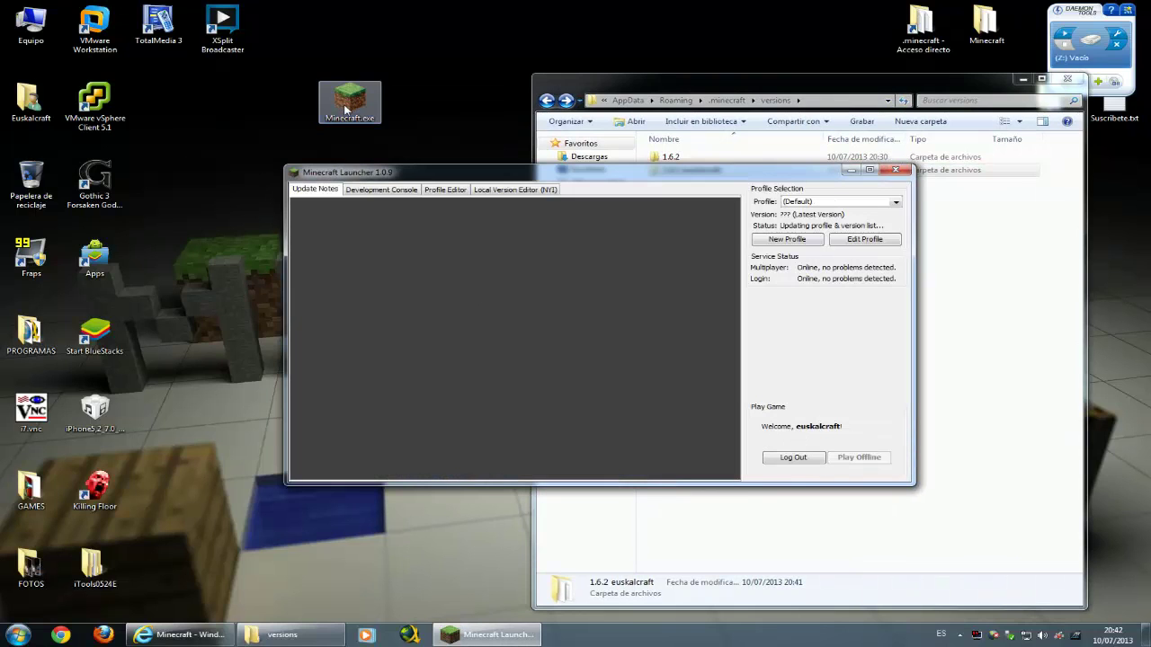
pyautogui.click(809, 203)
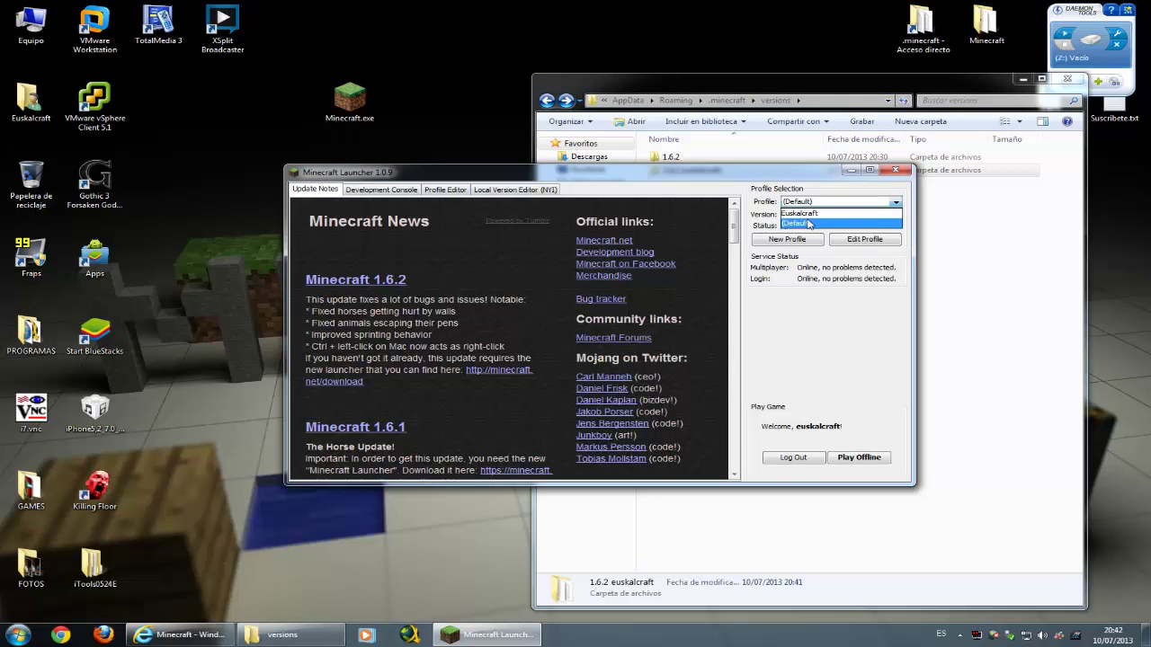
pyautogui.click(810, 213)
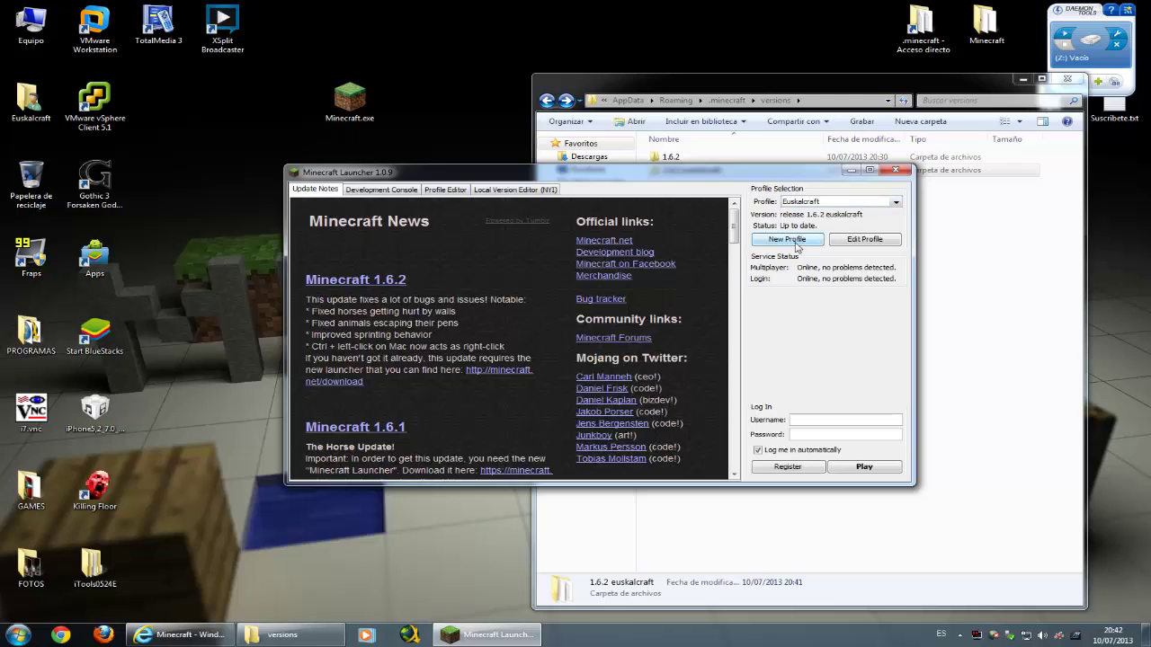
# Check which game versions the Euskalcraft profile offers, and close its editor without saving.
pyautogui.click(865, 241)
pyautogui.click(674, 318)
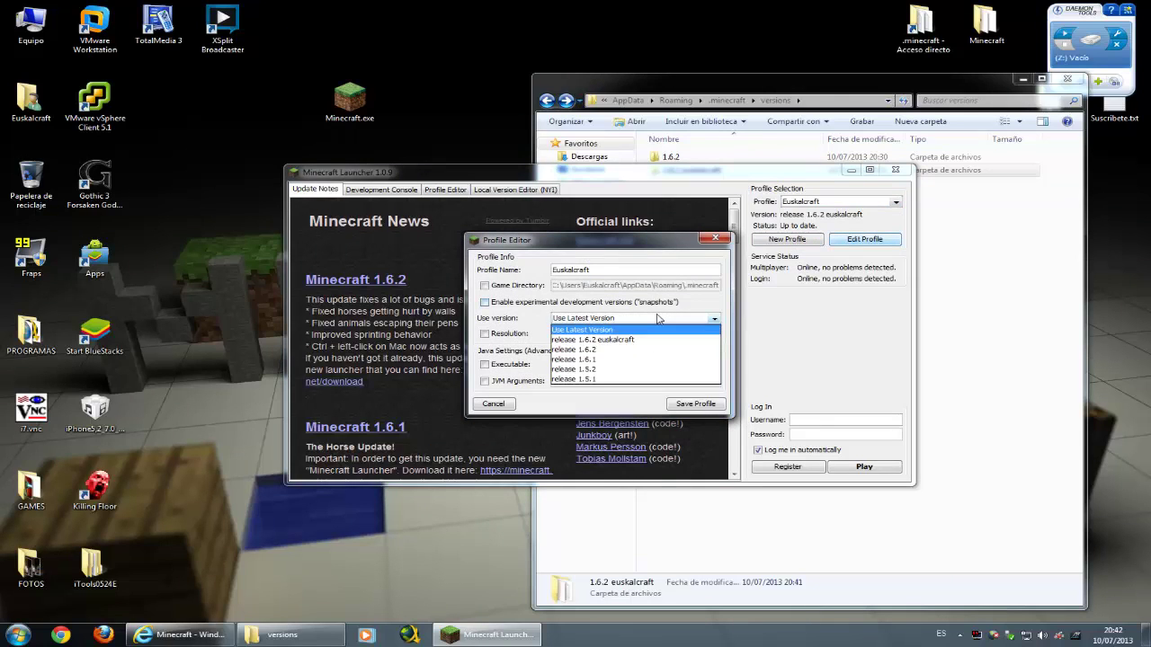
pyautogui.click(644, 317)
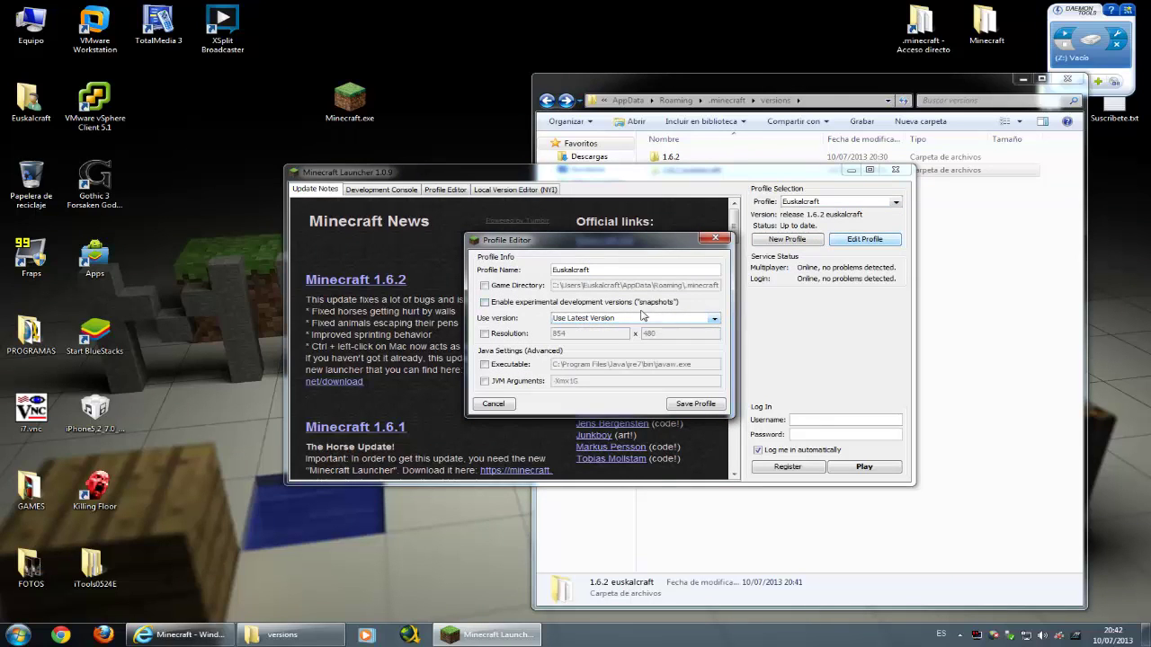
pyautogui.click(715, 238)
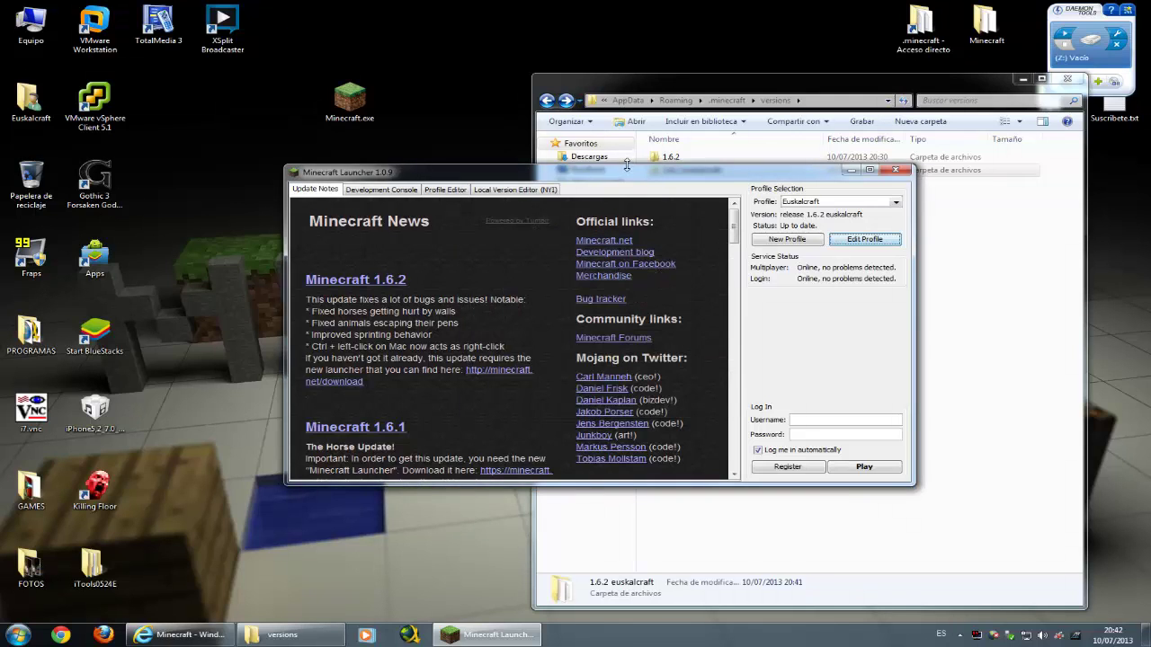
# Set the Euskalcraft profile to use version "release 1.6.2 euskalcraft" and save the profile.
pyautogui.moveTo(615, 179); pyautogui.dragTo(455, 184)
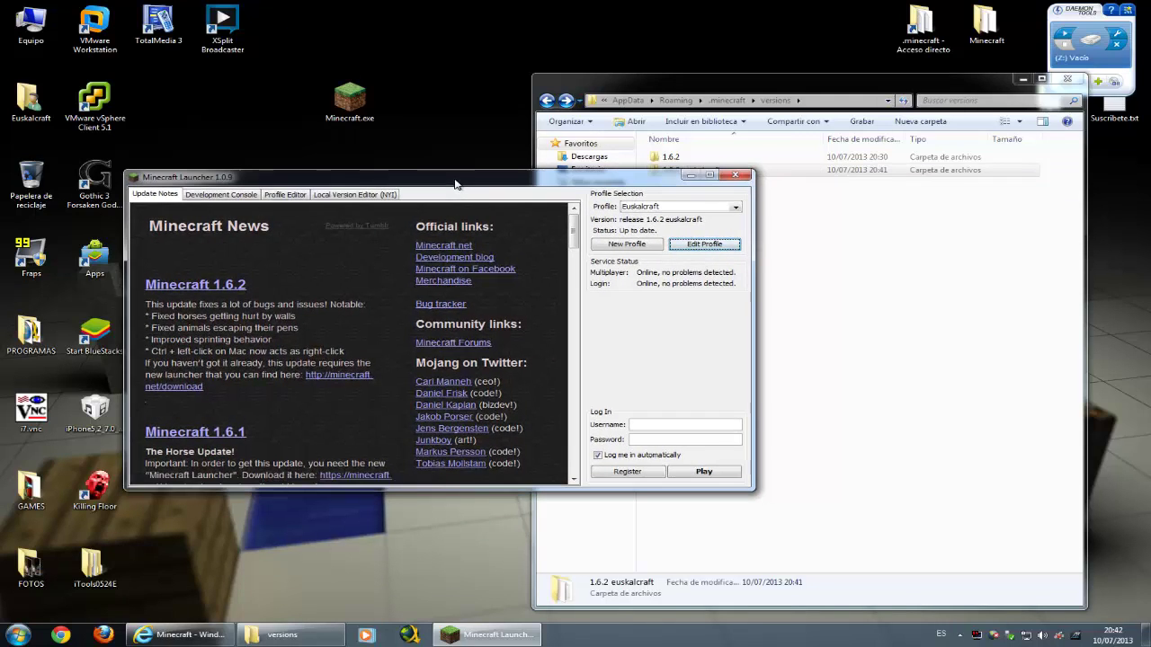
pyautogui.click(705, 245)
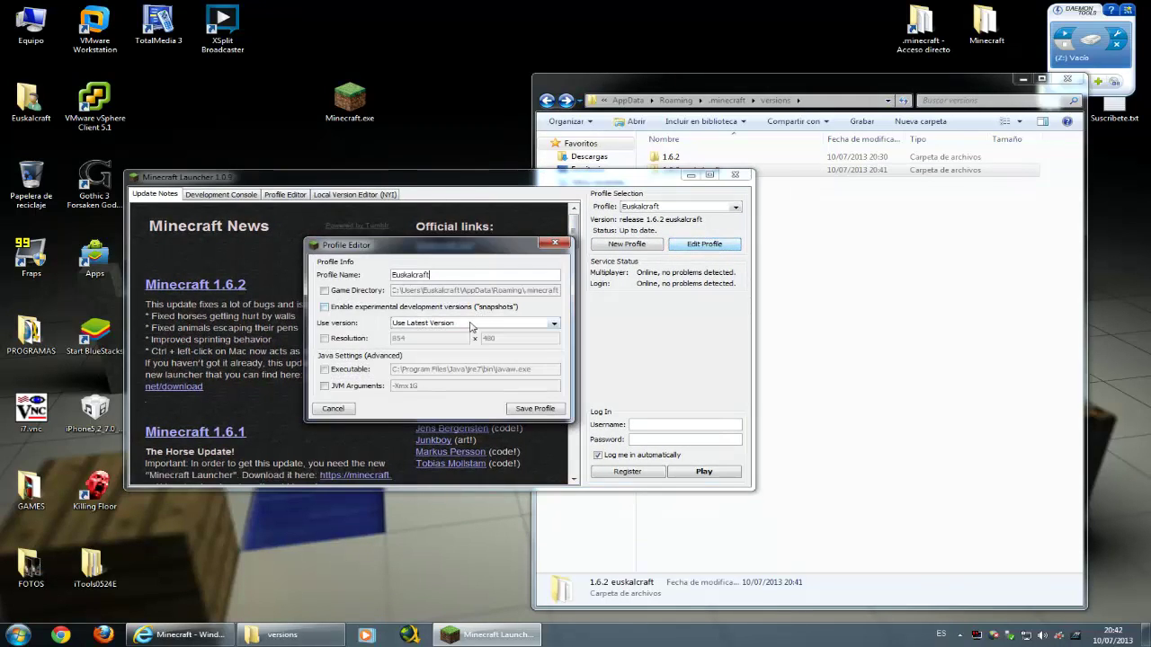
pyautogui.click(470, 328)
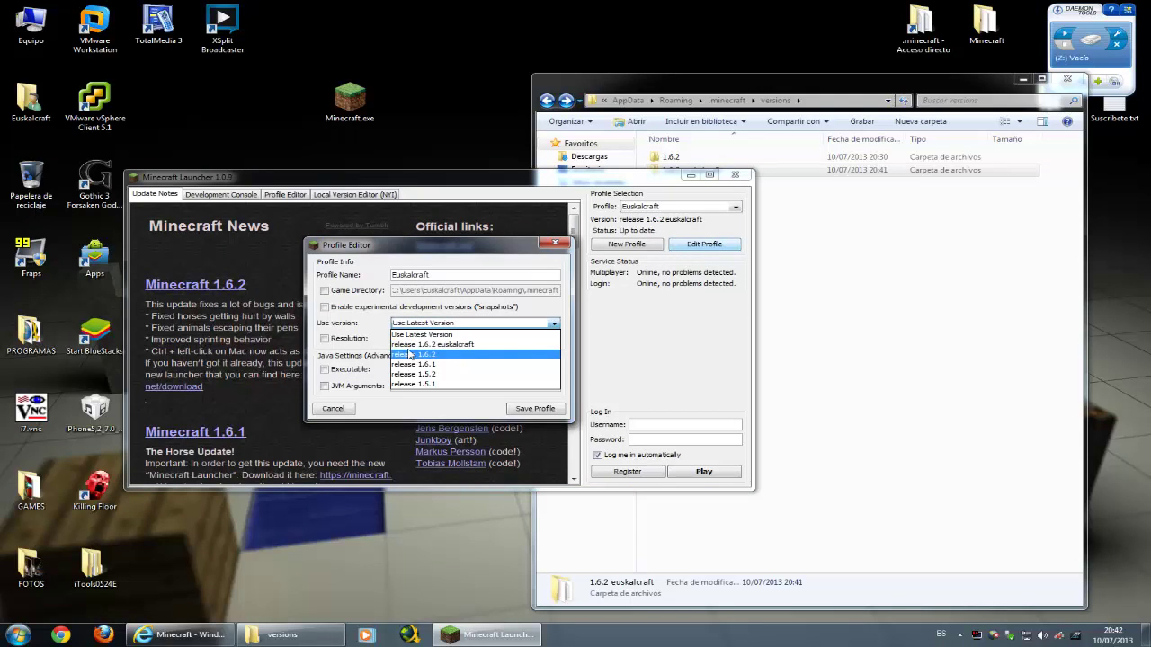
pyautogui.click(458, 347)
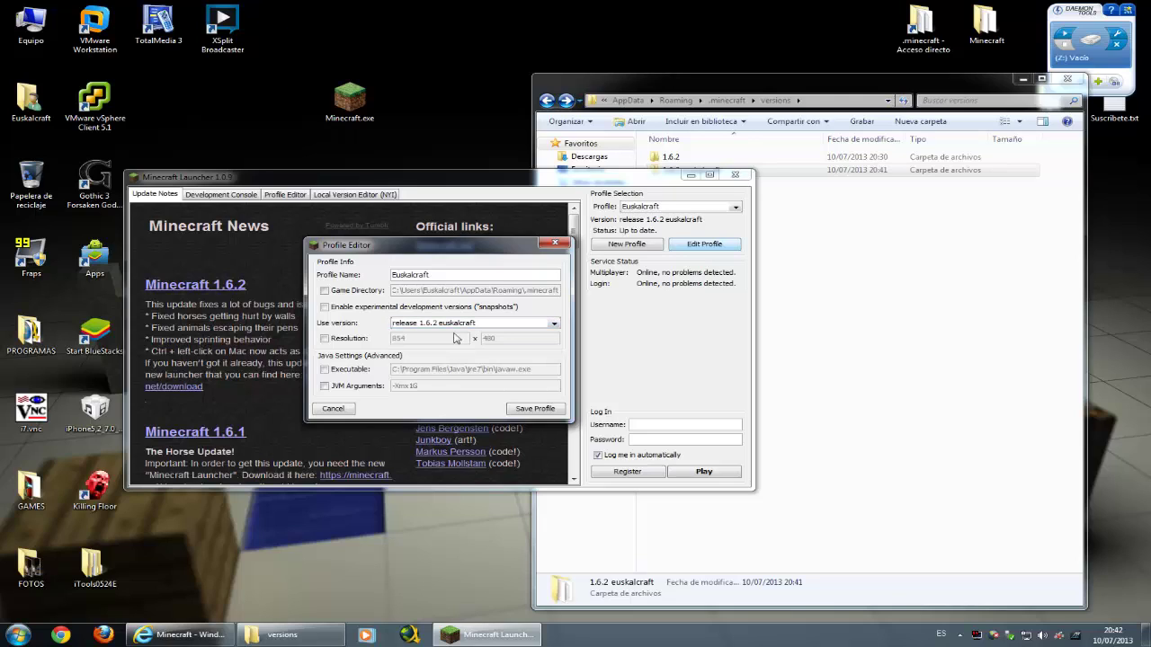
pyautogui.click(536, 410)
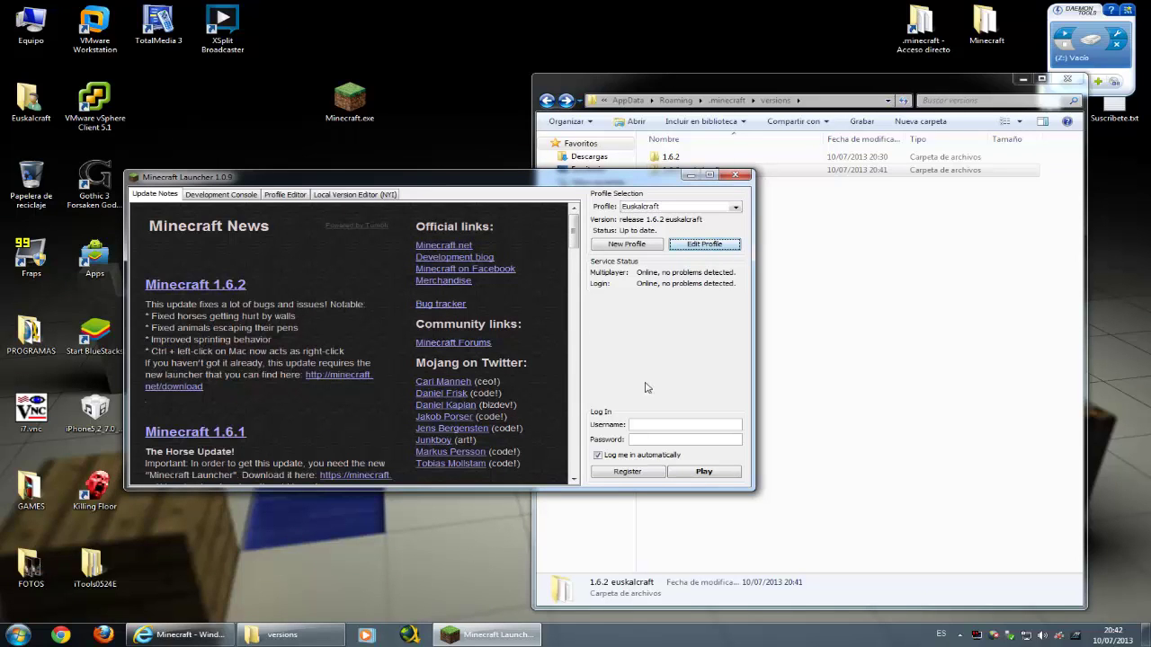
# Uncover the versions folder, view the files inside 1.6.2 euskalcraft, and go back to the versions folder.
pyautogui.moveTo(623, 182); pyautogui.dragTo(614, 292)
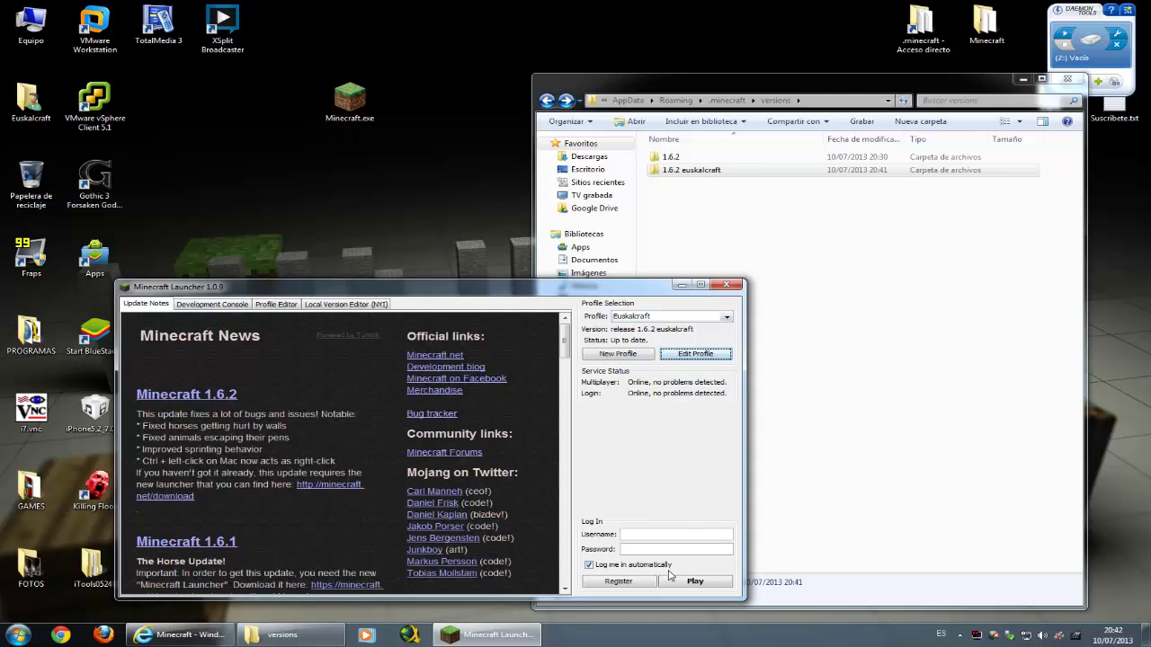
pyautogui.click(709, 174)
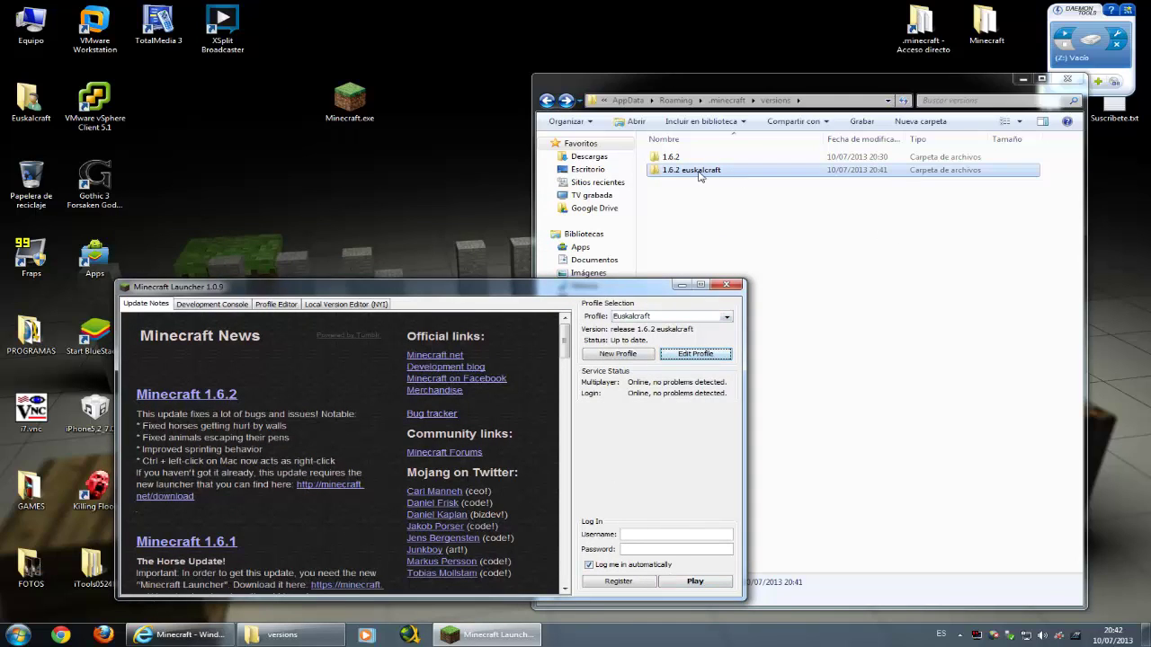
pyautogui.doubleClick(694, 175)
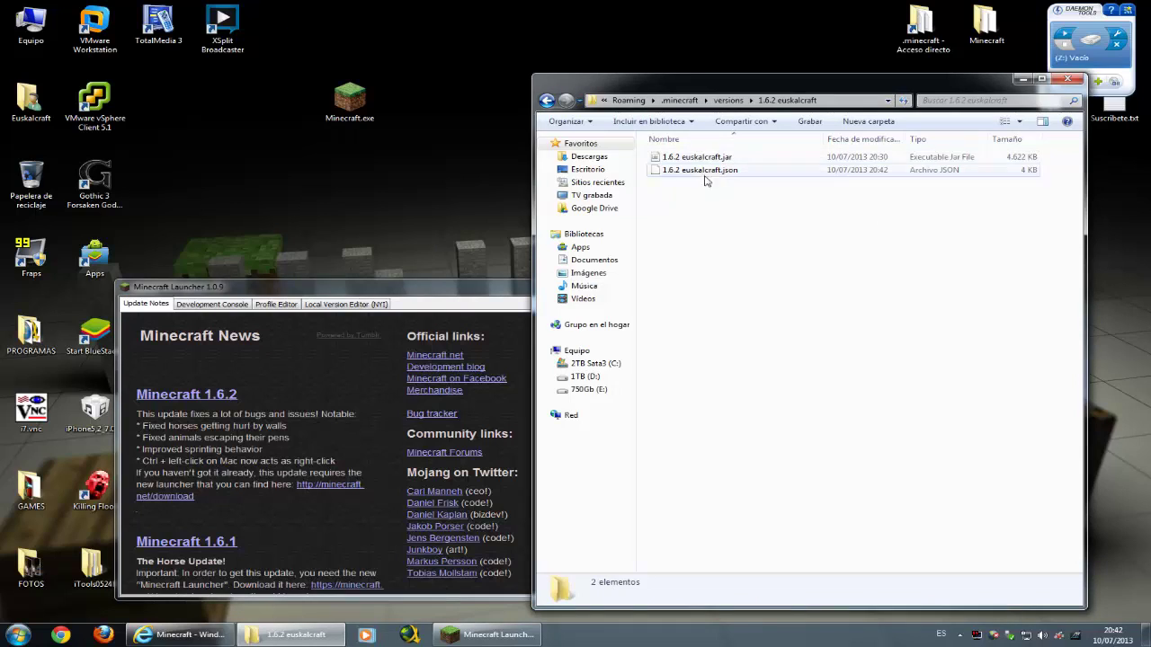
pyautogui.click(546, 100)
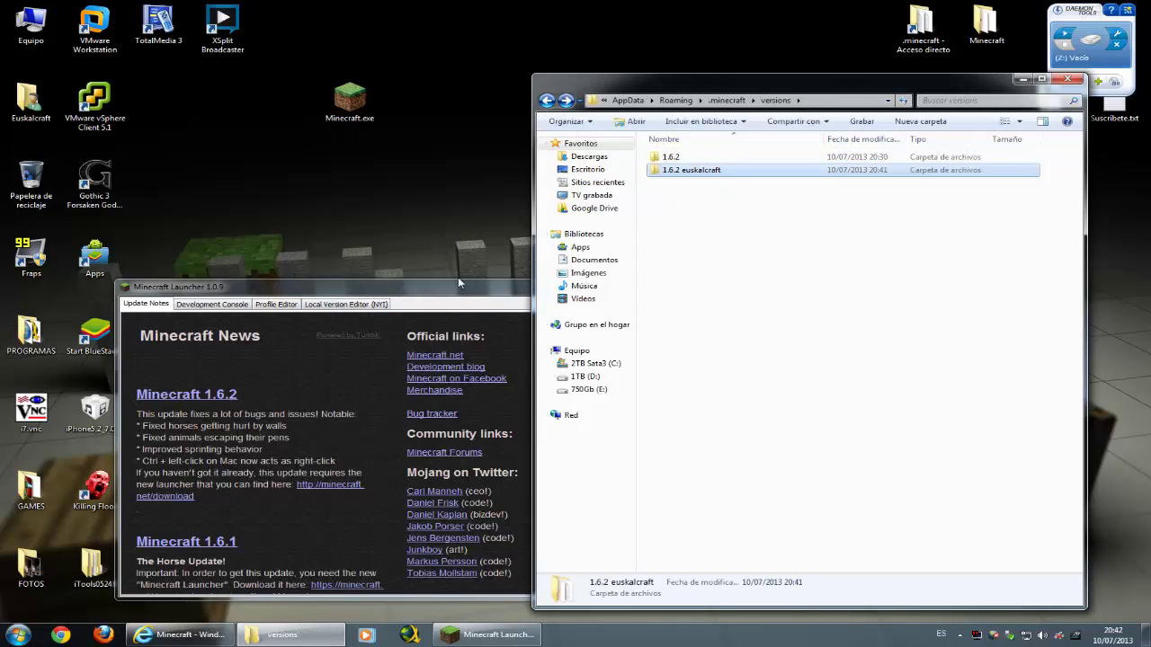
# Switch the launcher to the (Default) profile and view its version setting, closing the editor without saving.
pyautogui.click(456, 281)
pyautogui.click(675, 317)
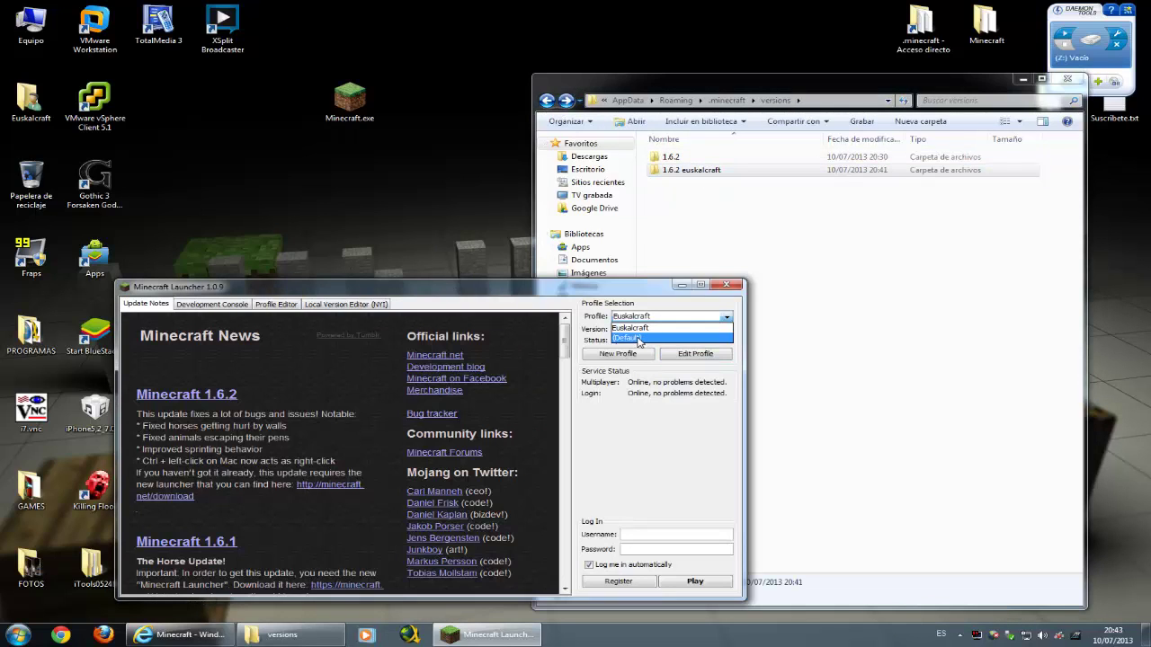
pyautogui.click(634, 348)
pyautogui.click(693, 355)
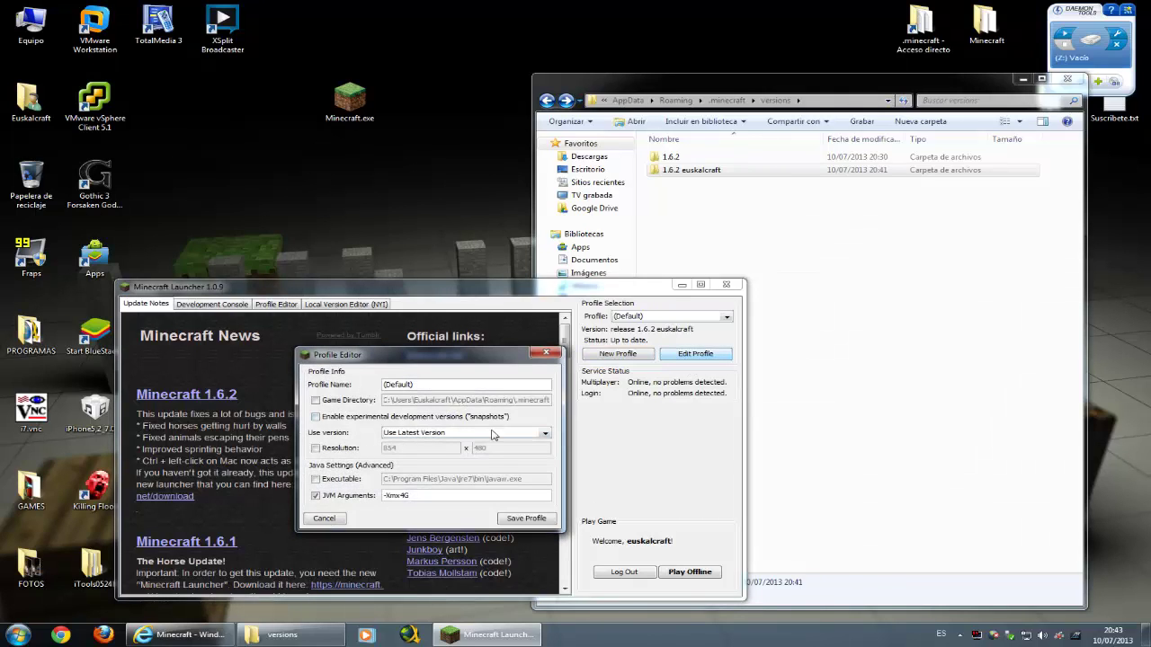
pyautogui.click(545, 354)
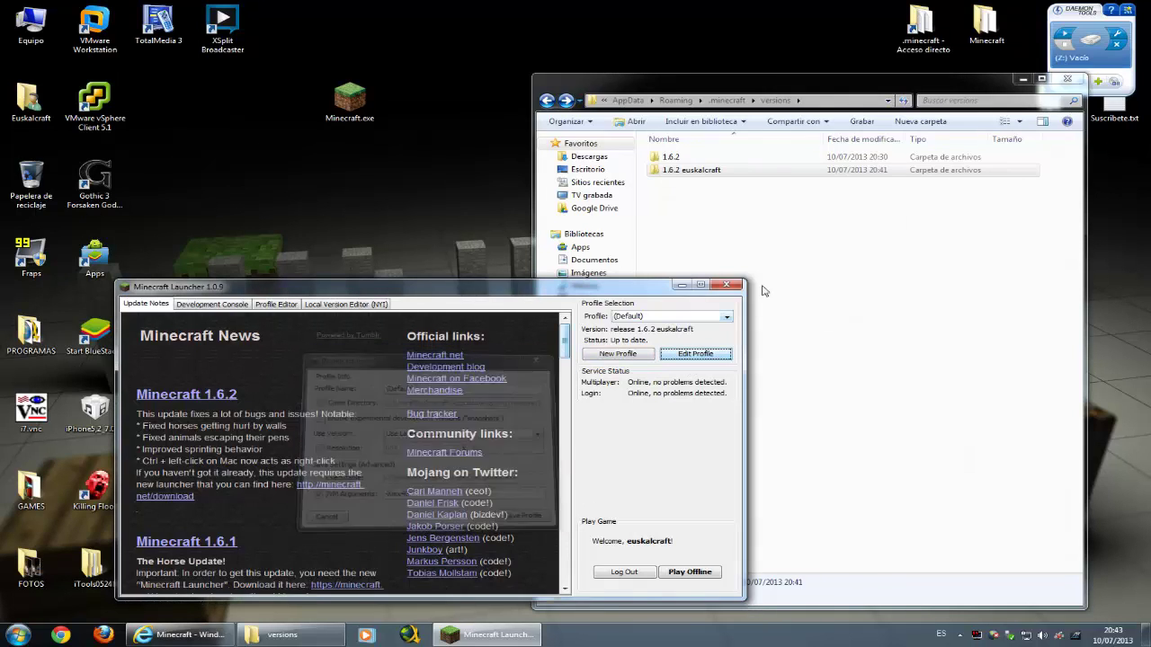
# Point out the original 1.6.2 folder, and switch the launcher back to the Euskalcraft profile.
pyautogui.click(673, 159)
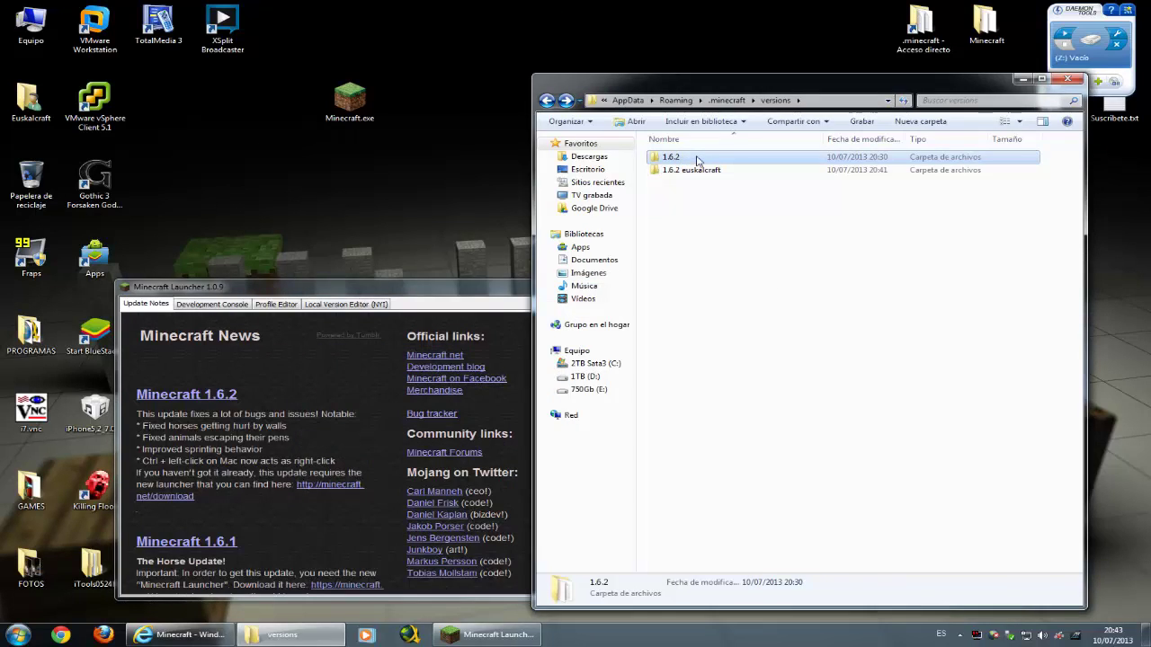
pyautogui.moveTo(475, 289); pyautogui.dragTo(520, 245)
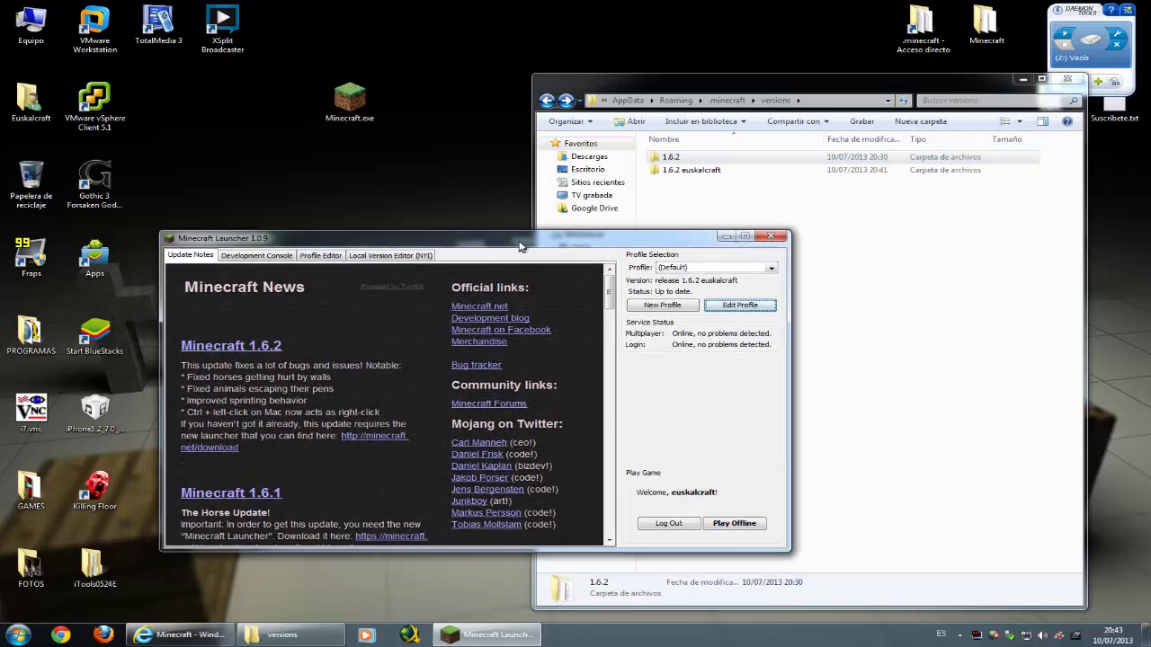
pyautogui.click(741, 268)
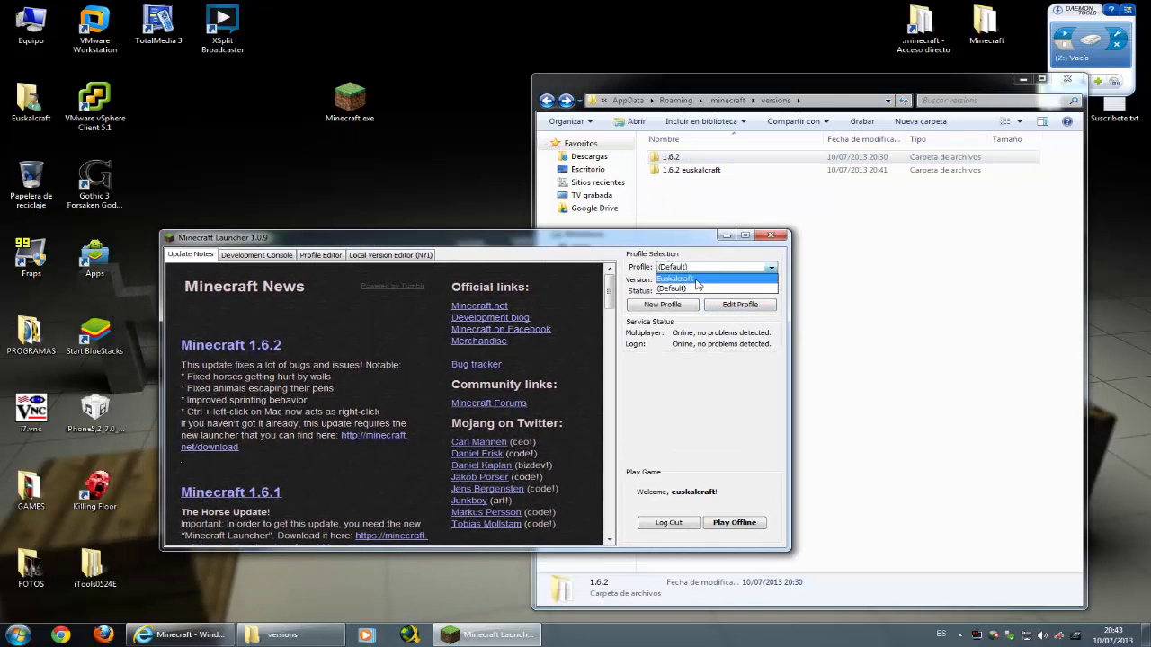
pyautogui.click(698, 284)
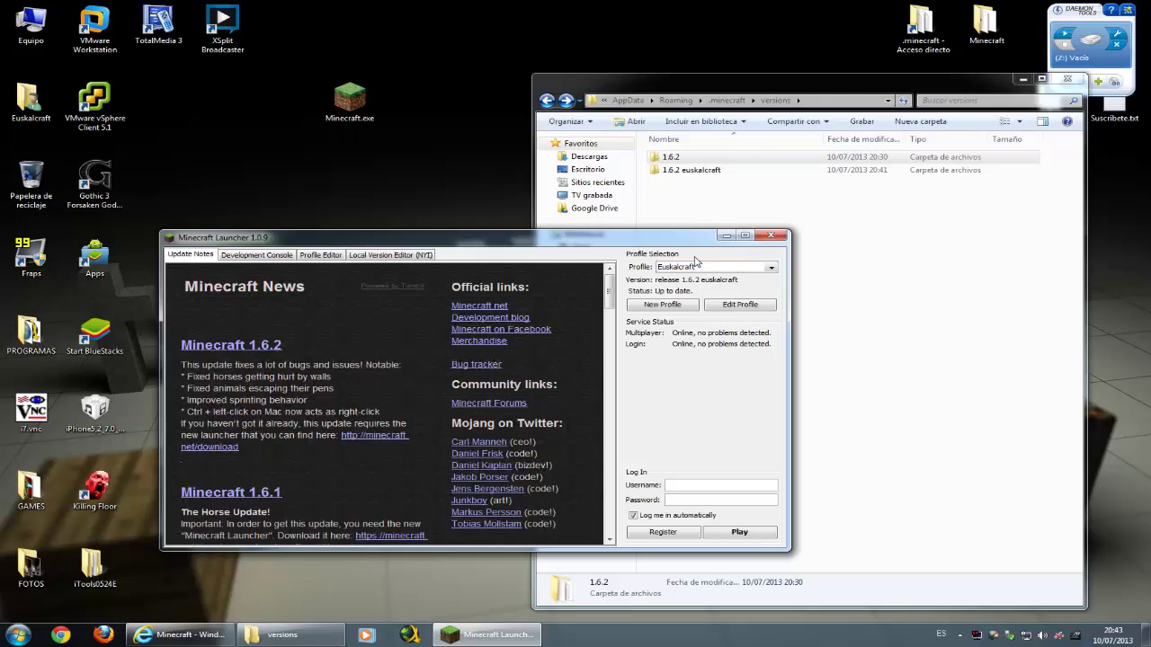
# Compare the version folders with the profiles offered in the launcher's profile list.
pyautogui.click(672, 159)
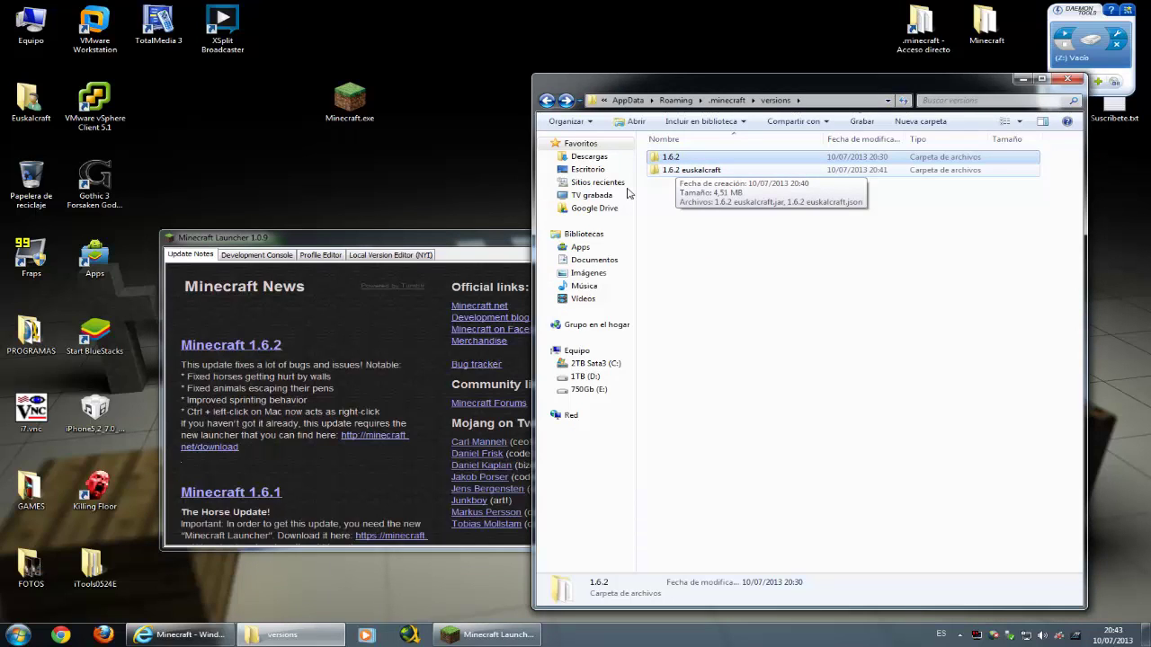
pyautogui.moveTo(498, 233); pyautogui.dragTo(522, 255)
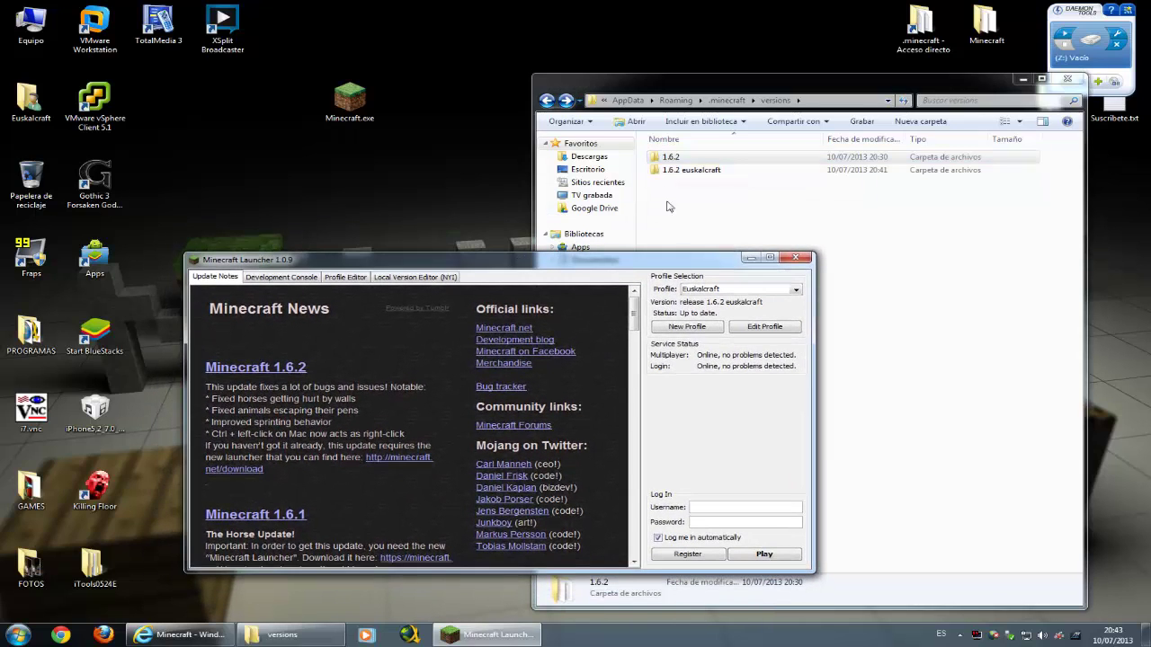
pyautogui.click(734, 290)
pyautogui.click(699, 300)
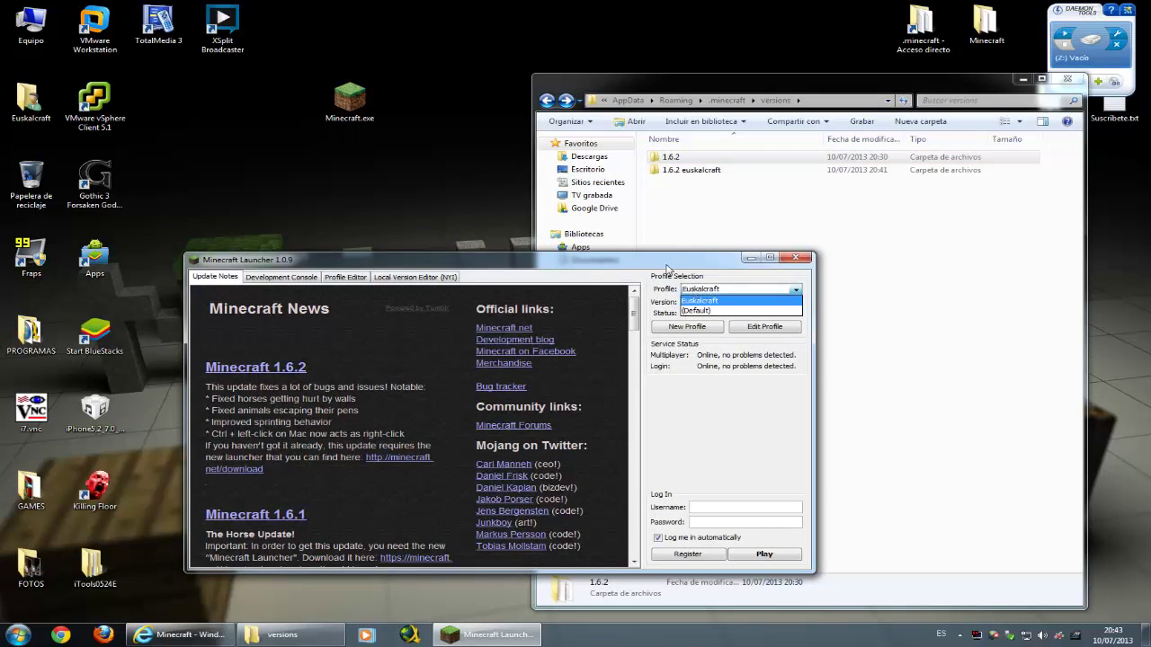
pyautogui.moveTo(663, 265); pyautogui.dragTo(654, 234)
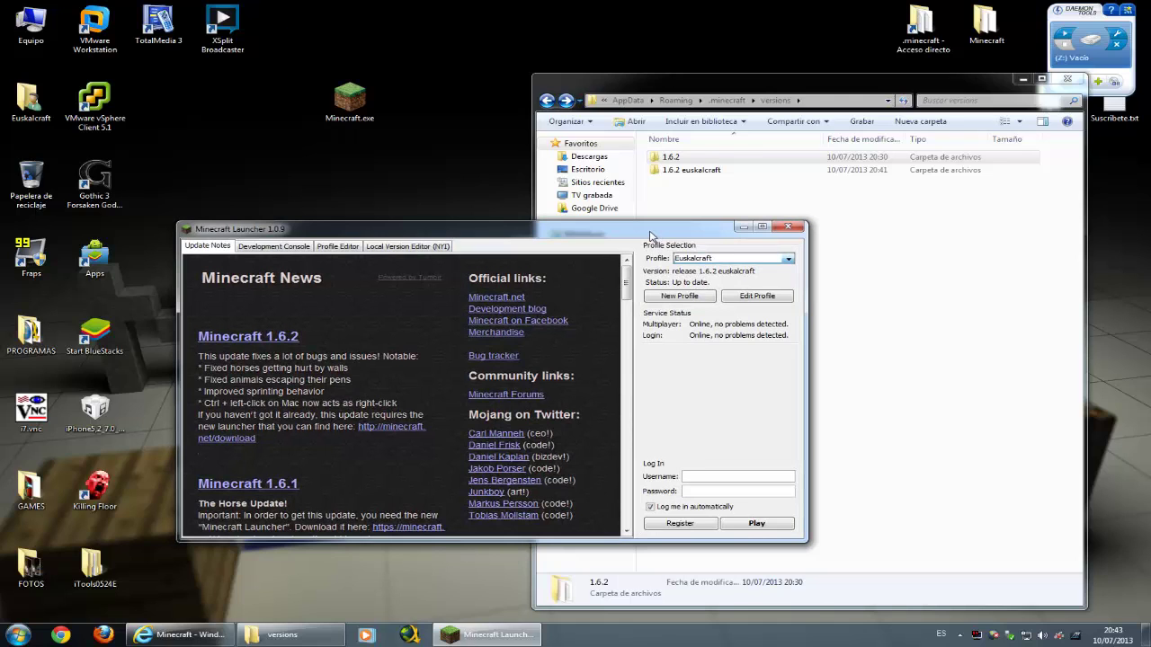
pyautogui.moveTo(630, 243); pyautogui.dragTo(642, 259)
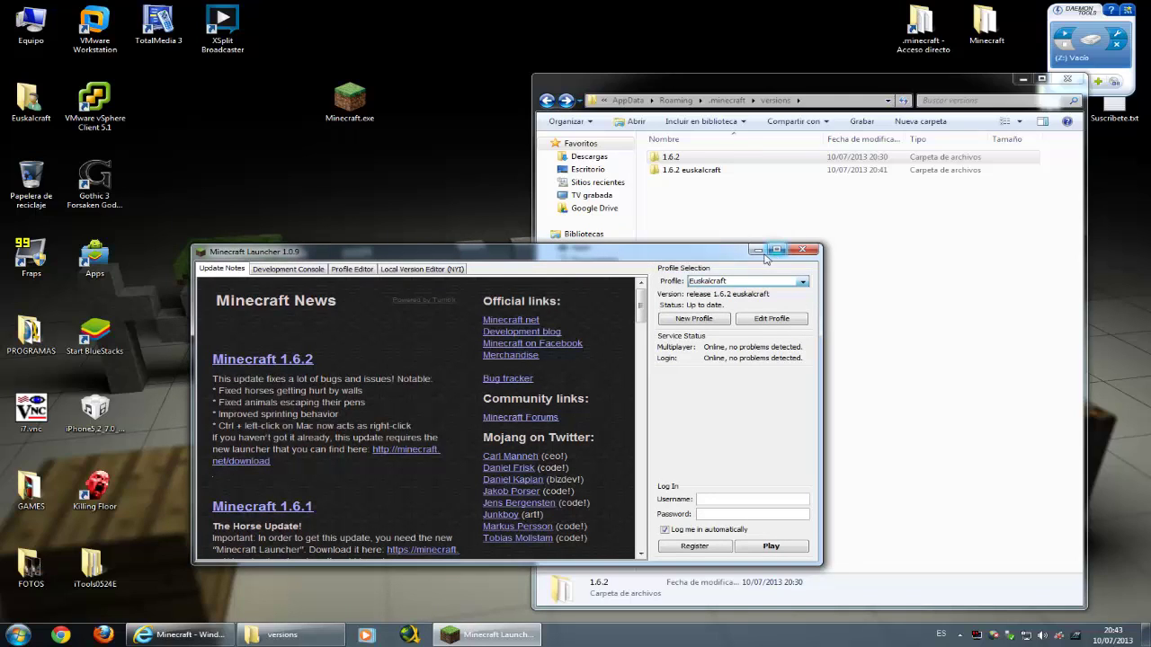
pyautogui.moveTo(686, 258); pyautogui.dragTo(679, 239)
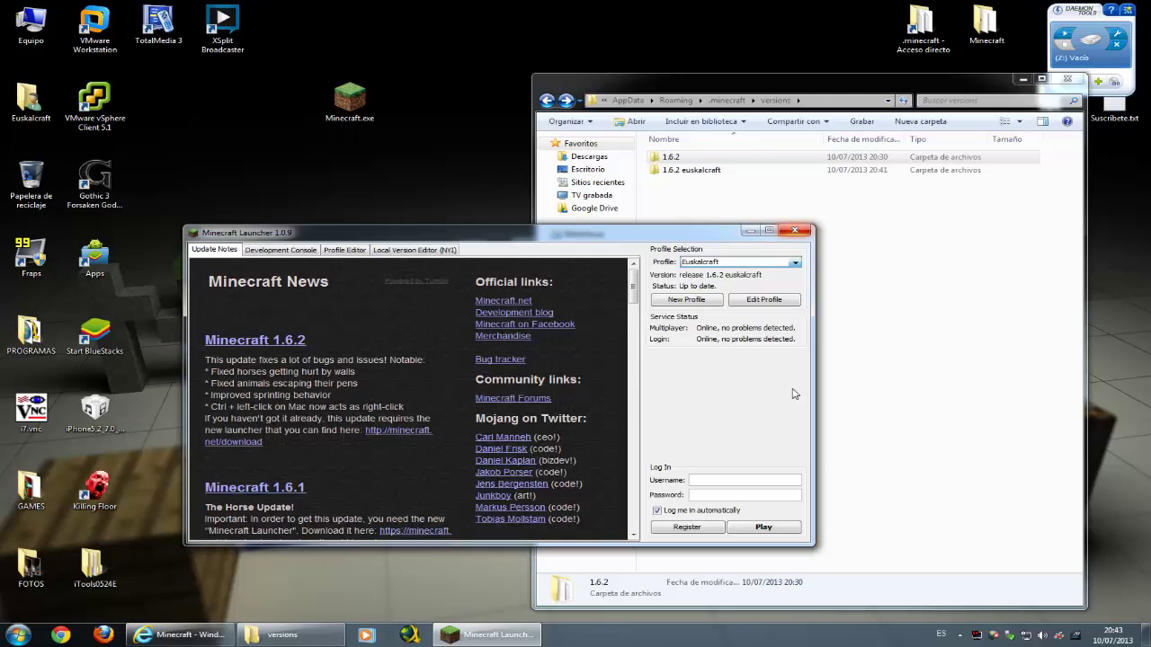
# Review the profiles in the launcher's profile editor and the 1.6.2 and 1.6.2 euskalcraft entries in its local version editor.
pyautogui.click(297, 251)
pyautogui.click(342, 251)
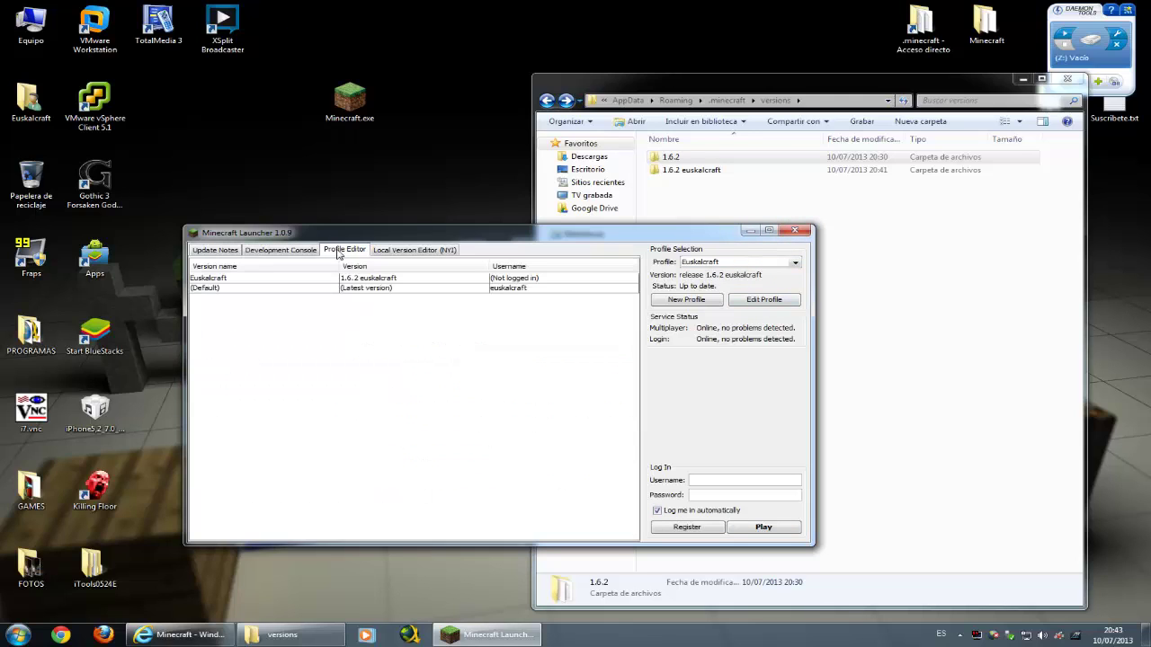
pyautogui.click(246, 279)
pyautogui.click(247, 287)
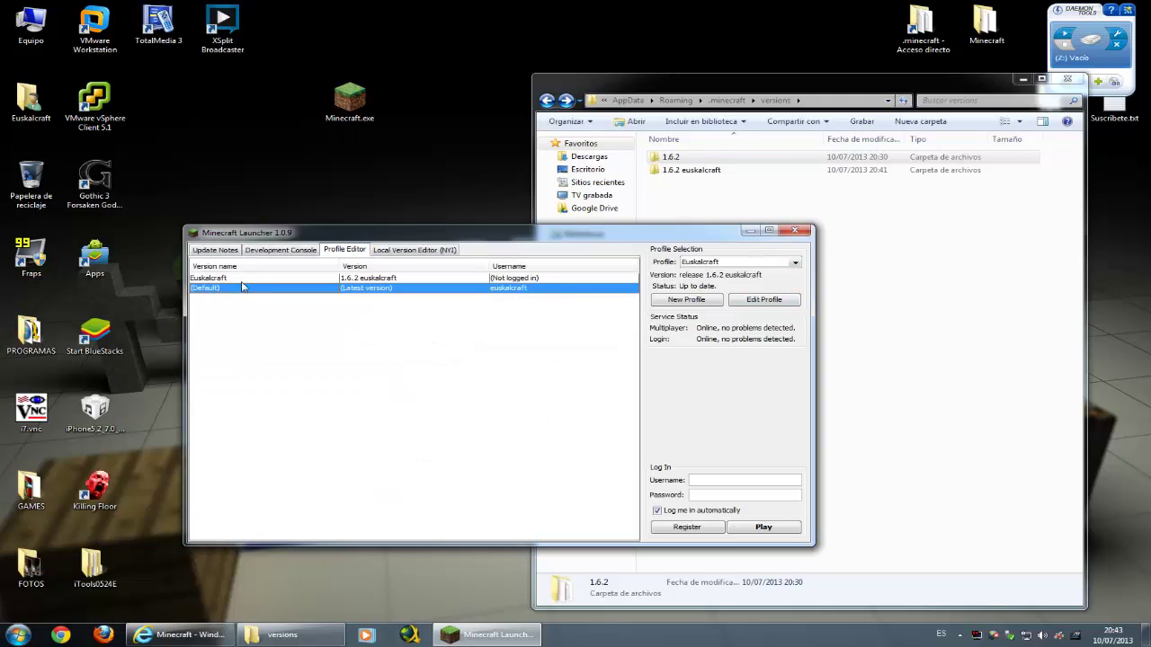
pyautogui.click(247, 280)
pyautogui.click(266, 289)
pyautogui.click(396, 249)
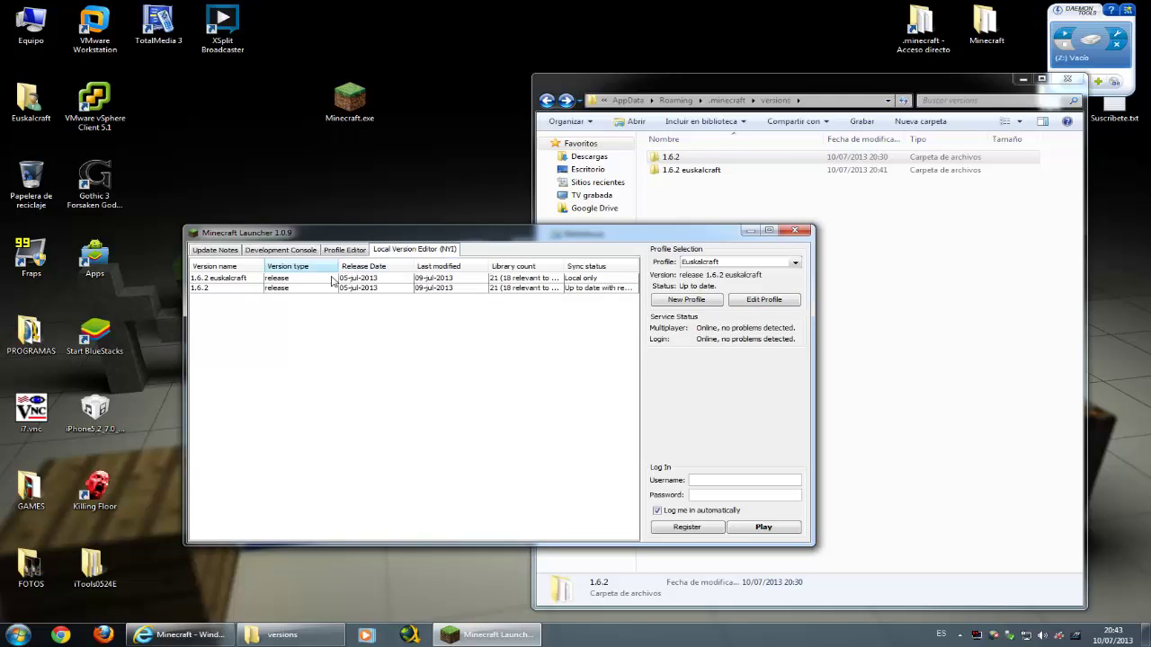
pyautogui.click(290, 289)
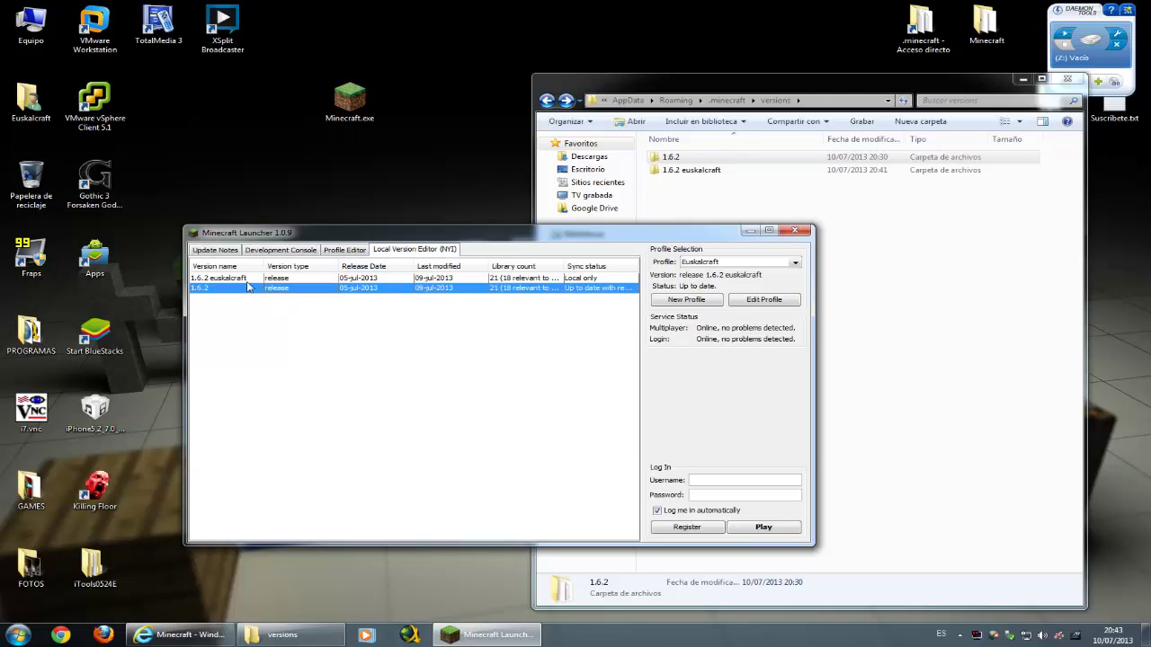
pyautogui.click(270, 280)
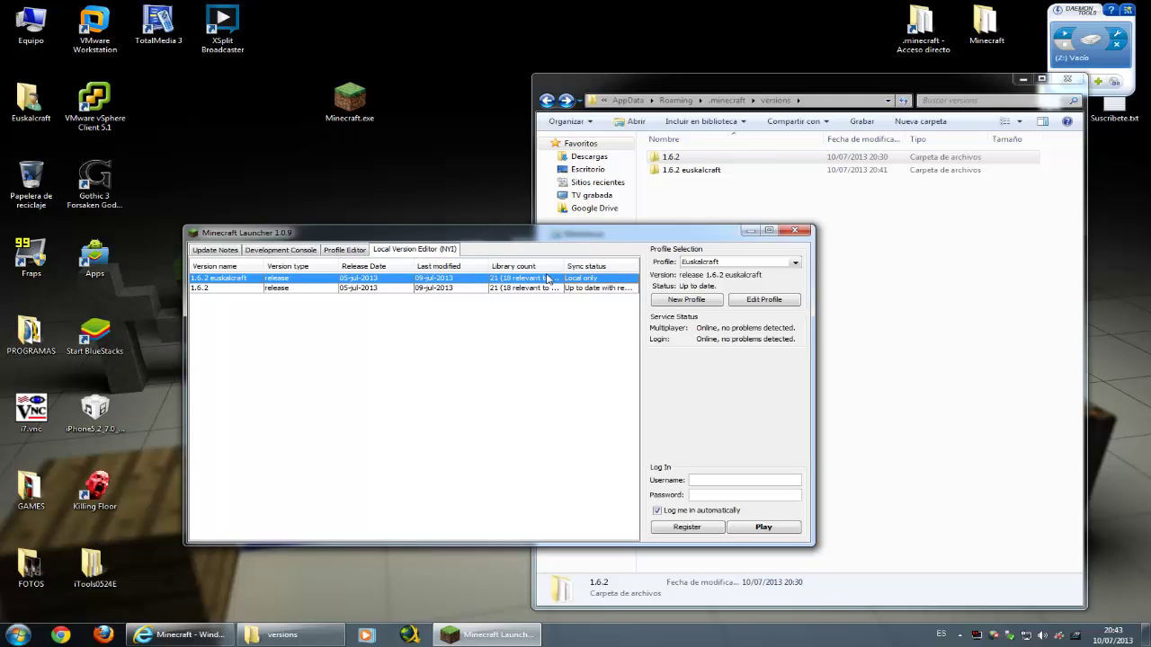
# Return to the profile editor and view the management options for the listed profiles without applying any.
pyautogui.click(350, 250)
pyautogui.click(360, 286)
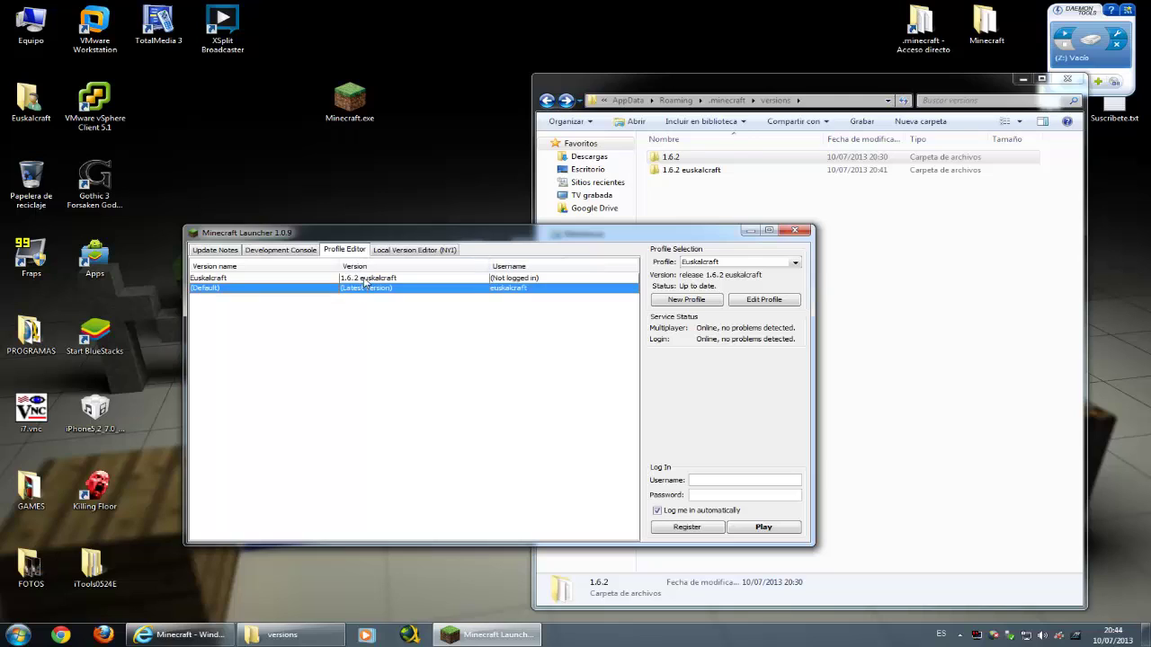
pyautogui.rightClick(362, 281)
pyautogui.click(358, 294)
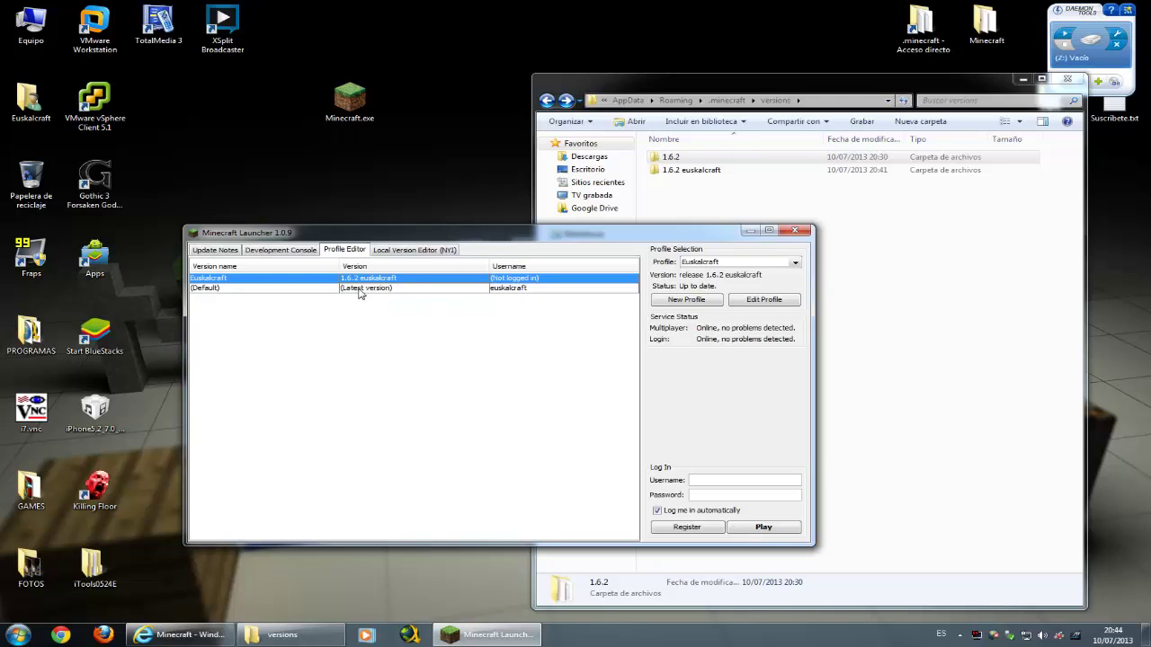
pyautogui.click(360, 289)
pyautogui.rightClick(360, 289)
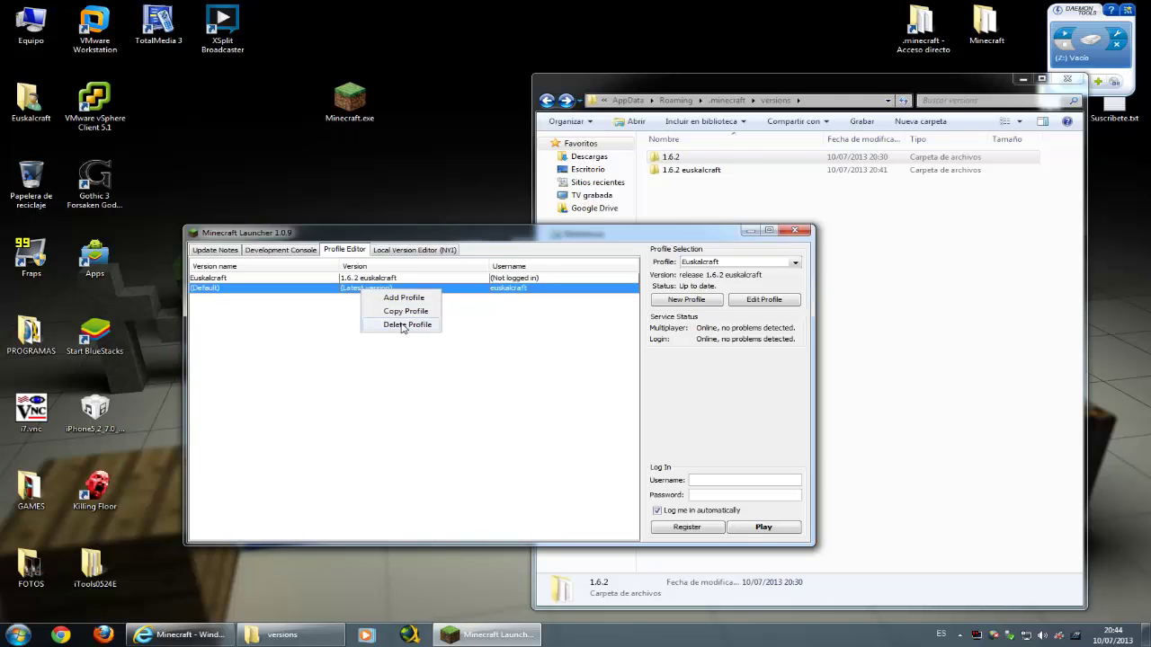
pyautogui.click(548, 386)
# Close the launcher, minimize the versions folder, and move Minecraft.exe to a freer spot on the desktop.
pyautogui.click(809, 233)
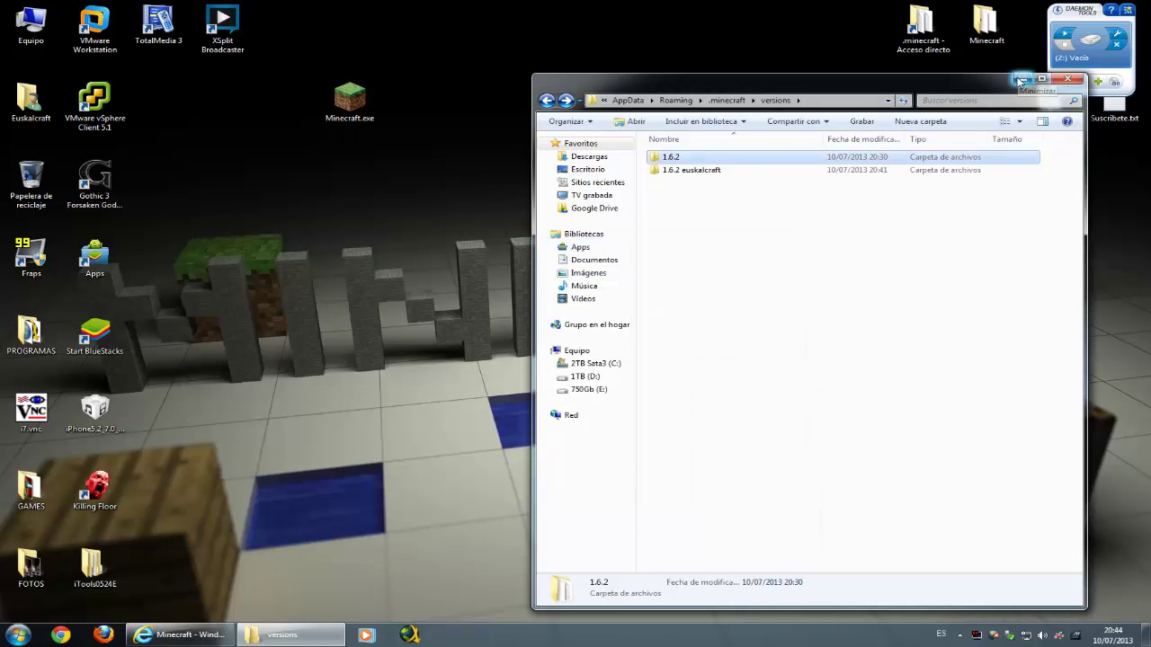
pyautogui.click(1023, 79)
pyautogui.moveTo(350, 99); pyautogui.dragTo(516, 108)
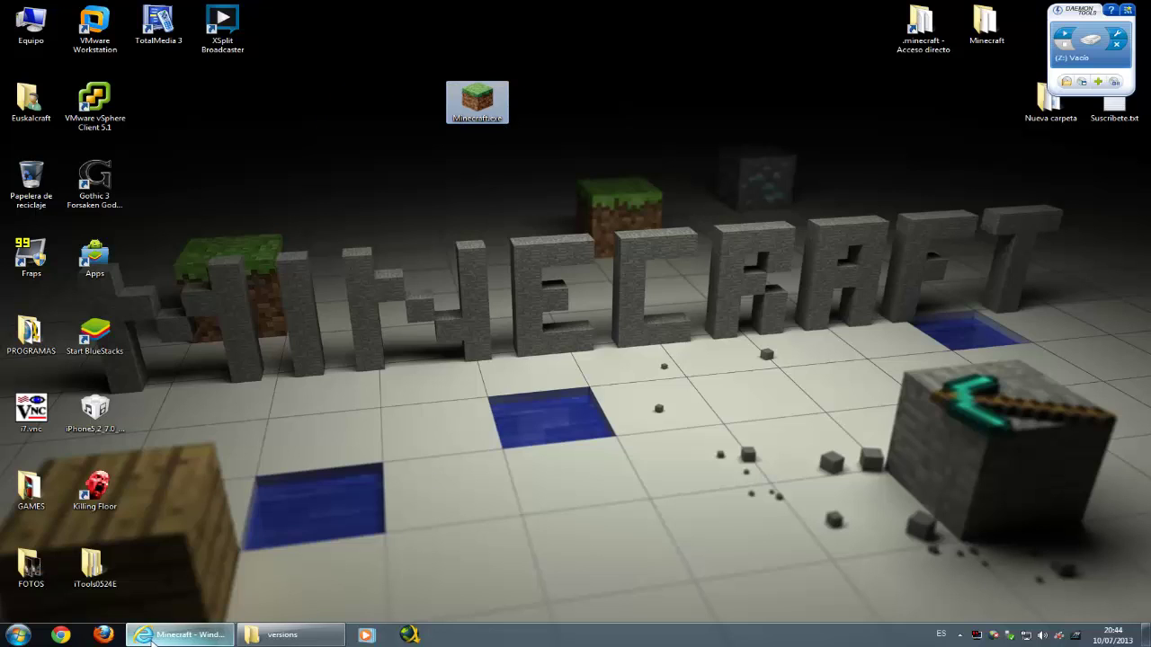
# Switch to Internet Explorer, close the minecraft.net page, and look through the MCF Mod List for 1.6.2.
pyautogui.click(176, 635)
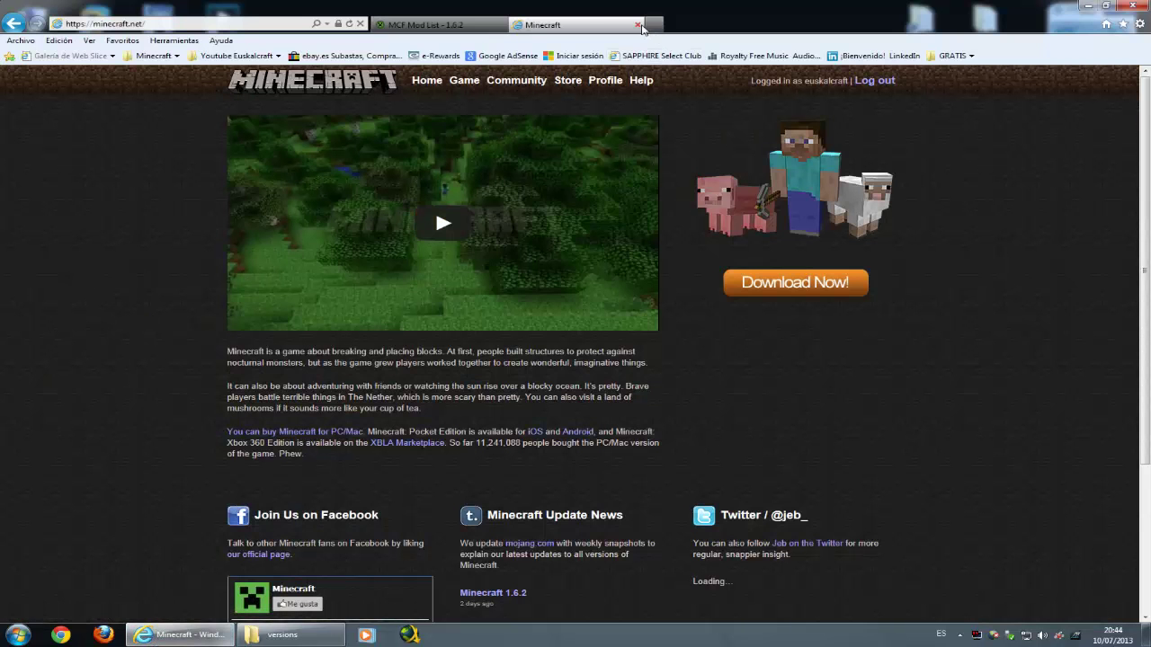
pyautogui.click(638, 26)
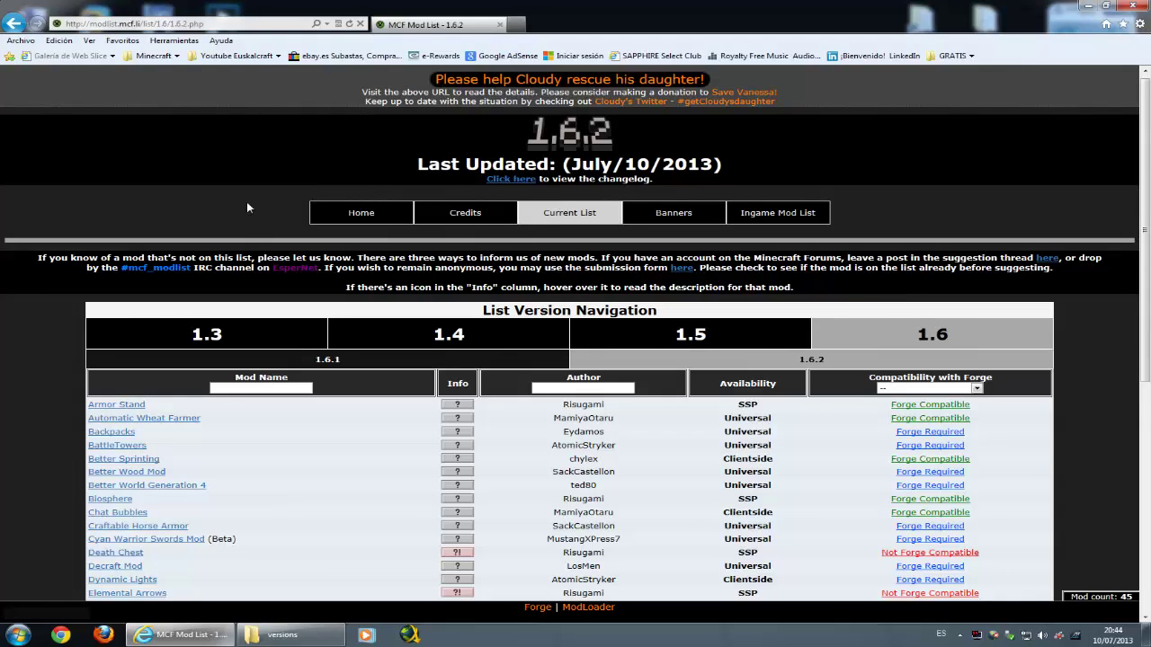
pyautogui.scroll(-5, 252, 206)
pyautogui.scroll(2, 259, 209)
pyautogui.scroll(2, 259, 210)
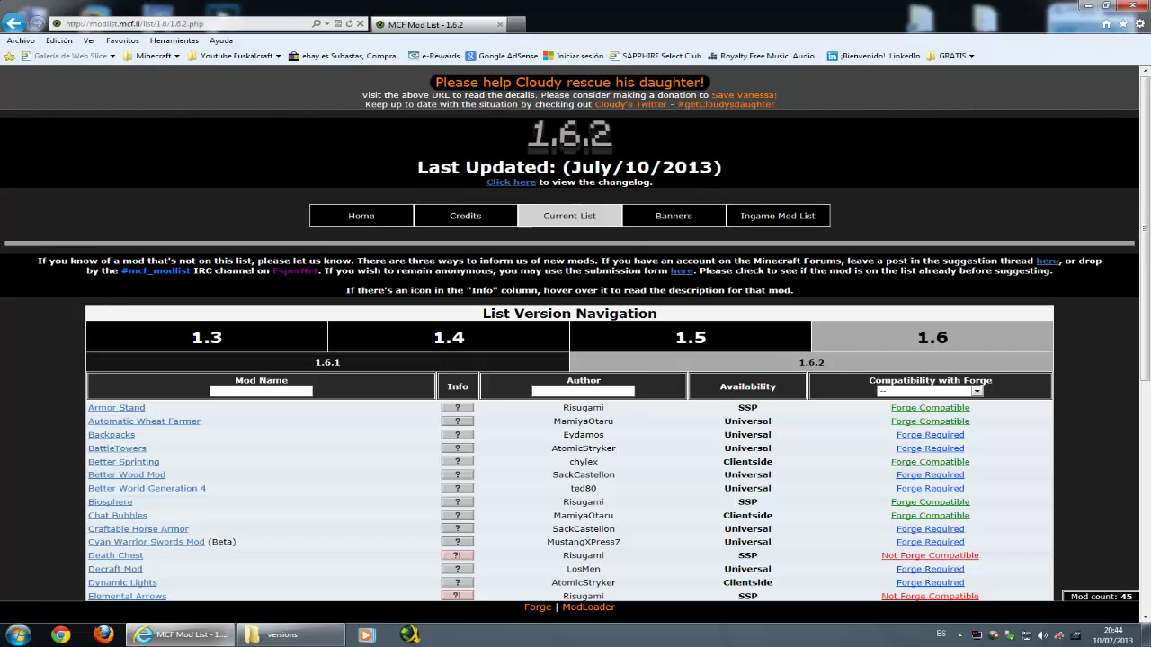
pyautogui.scroll(-5, 790, 374)
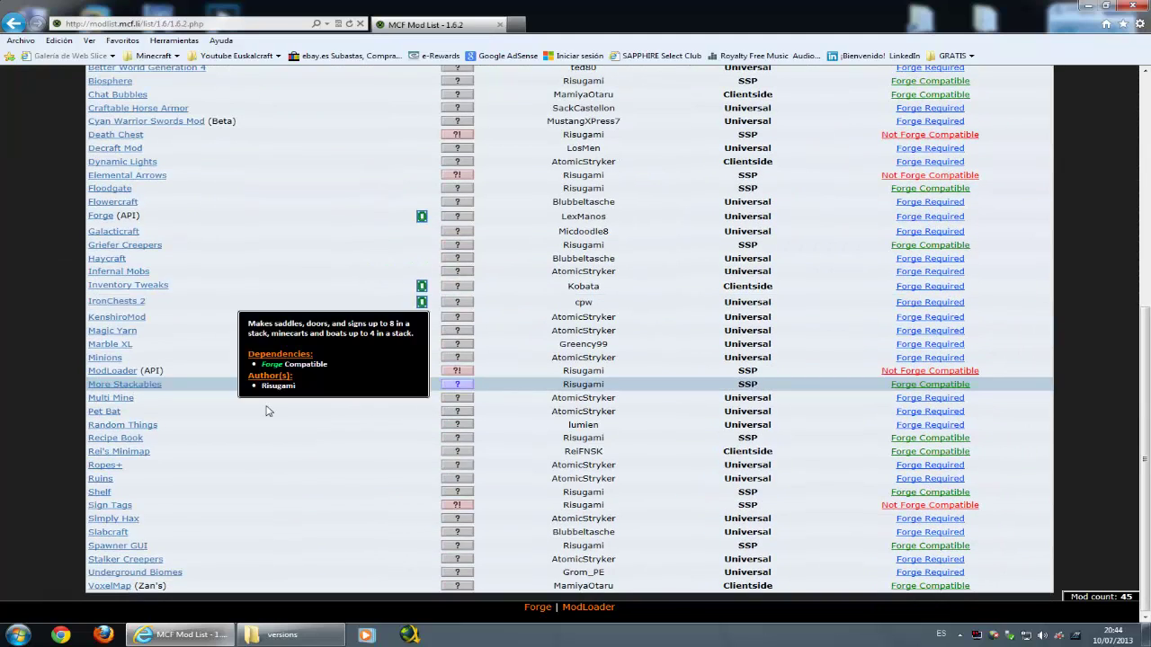
pyautogui.scroll(5, 193, 566)
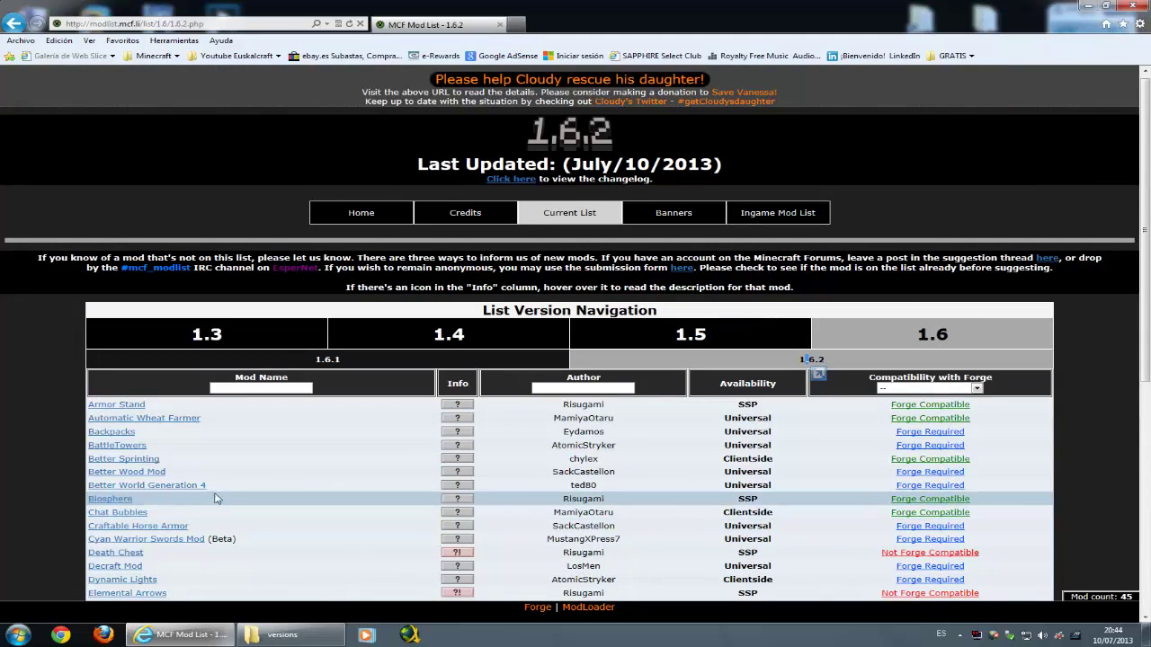
# Look through the mod list for 1.6.1 and return to the 1.6.2 list.
pyautogui.click(328, 361)
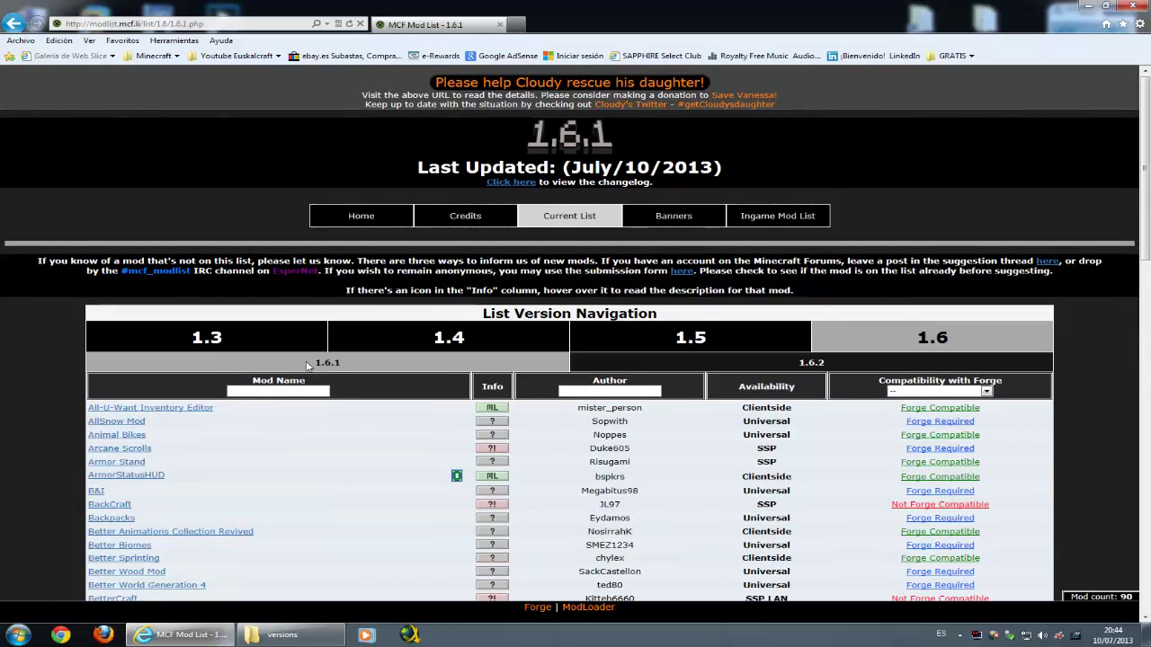
pyautogui.scroll(-18, 148, 489)
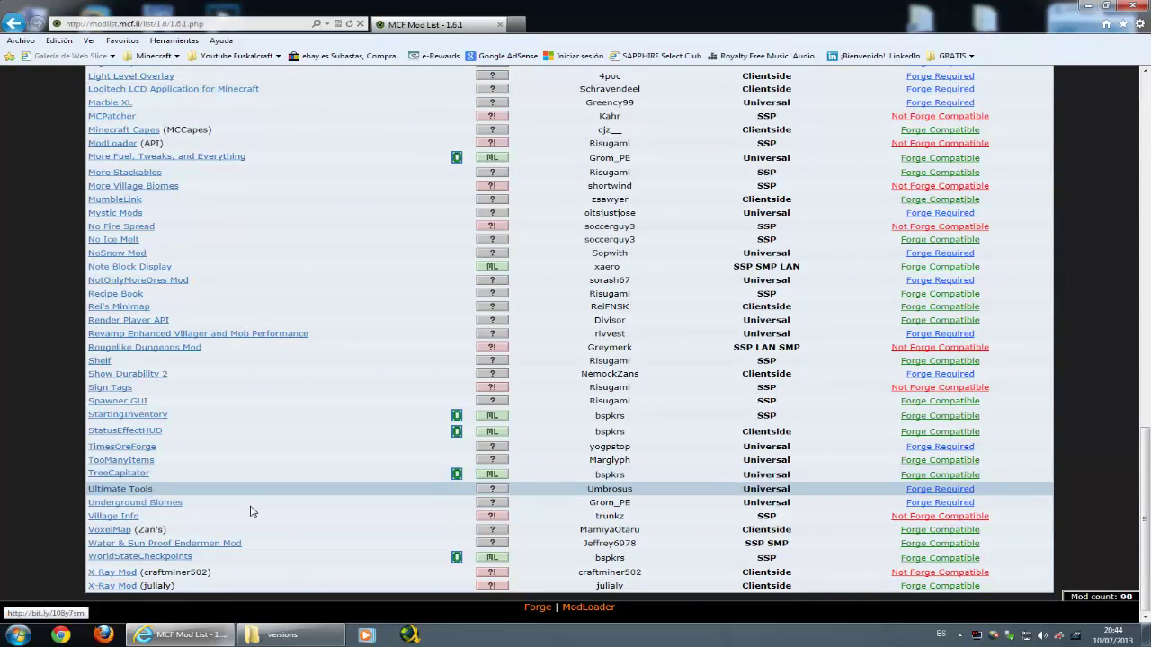
pyautogui.scroll(15, 647, 496)
pyautogui.scroll(1, 644, 485)
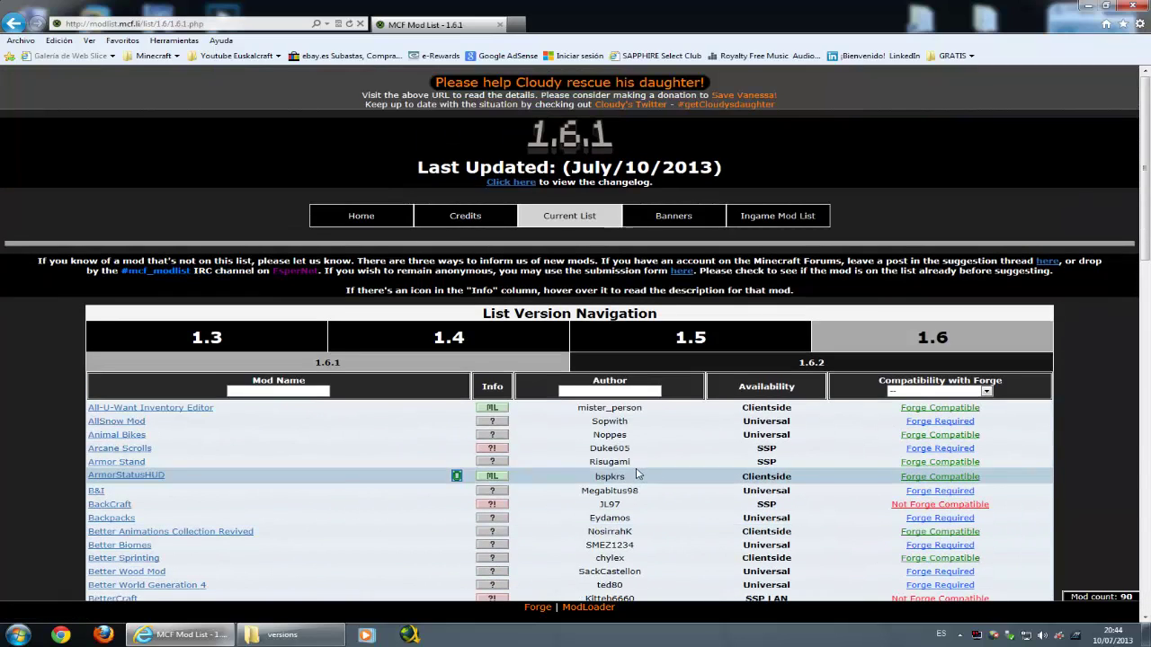
pyautogui.click(760, 367)
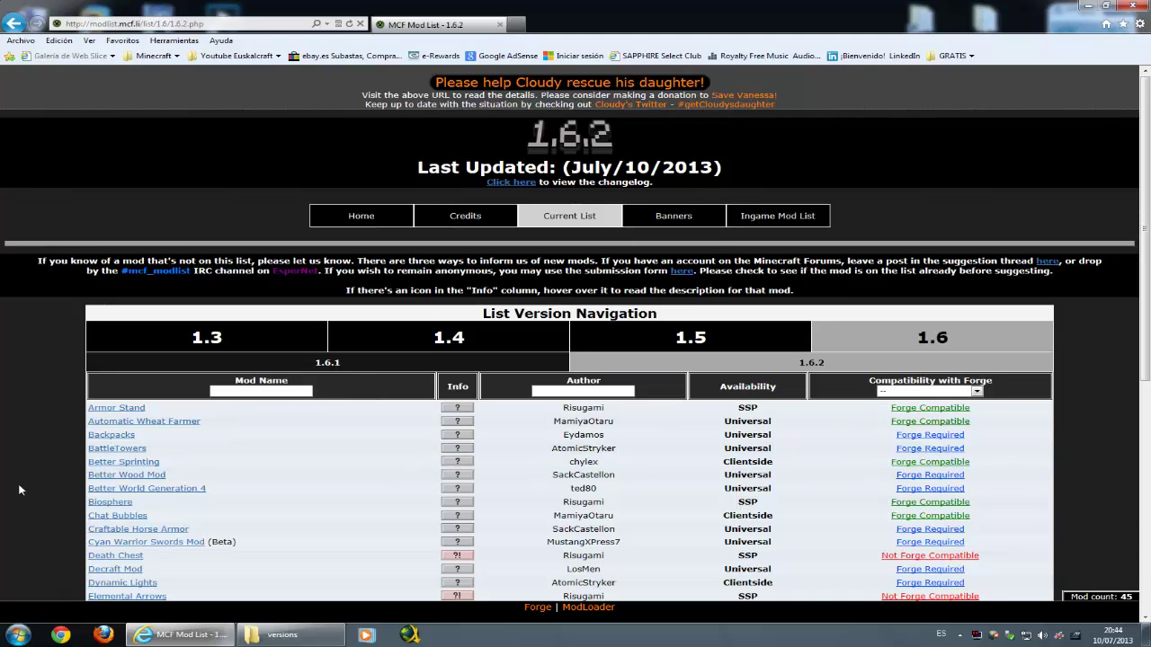
# Open the Forge (API) link from the 1.6.2 mod list in a new tab and switch to that tab.
pyautogui.scroll(-2, 20, 490)
pyautogui.scroll(-3, 43, 503)
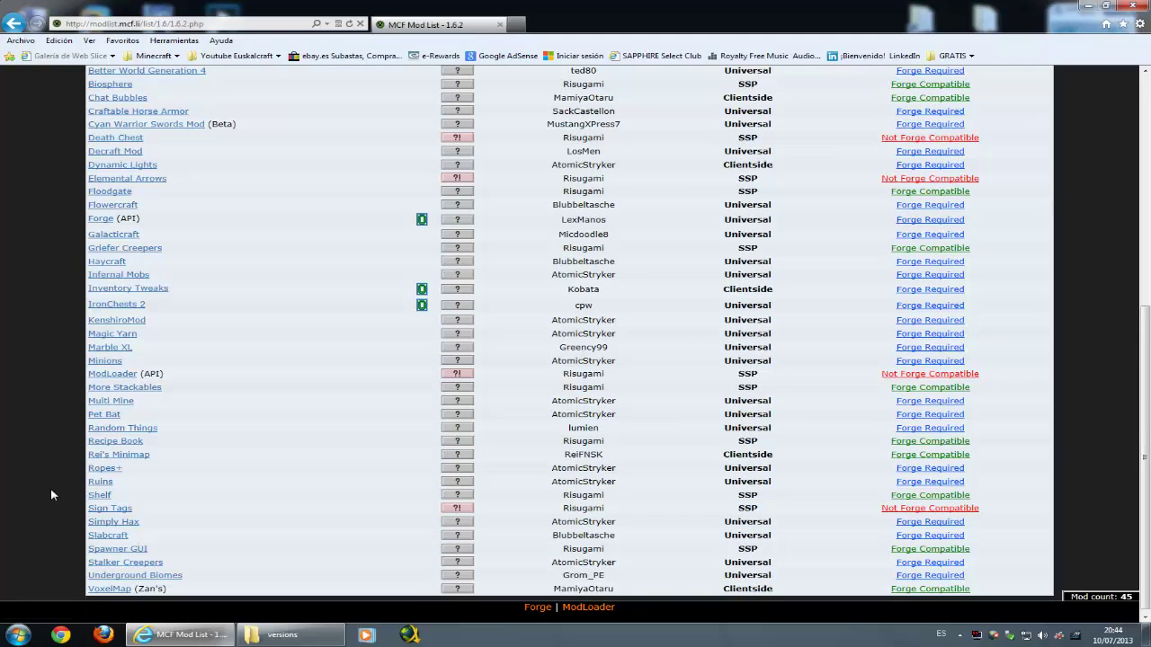
pyautogui.rightClick(101, 221)
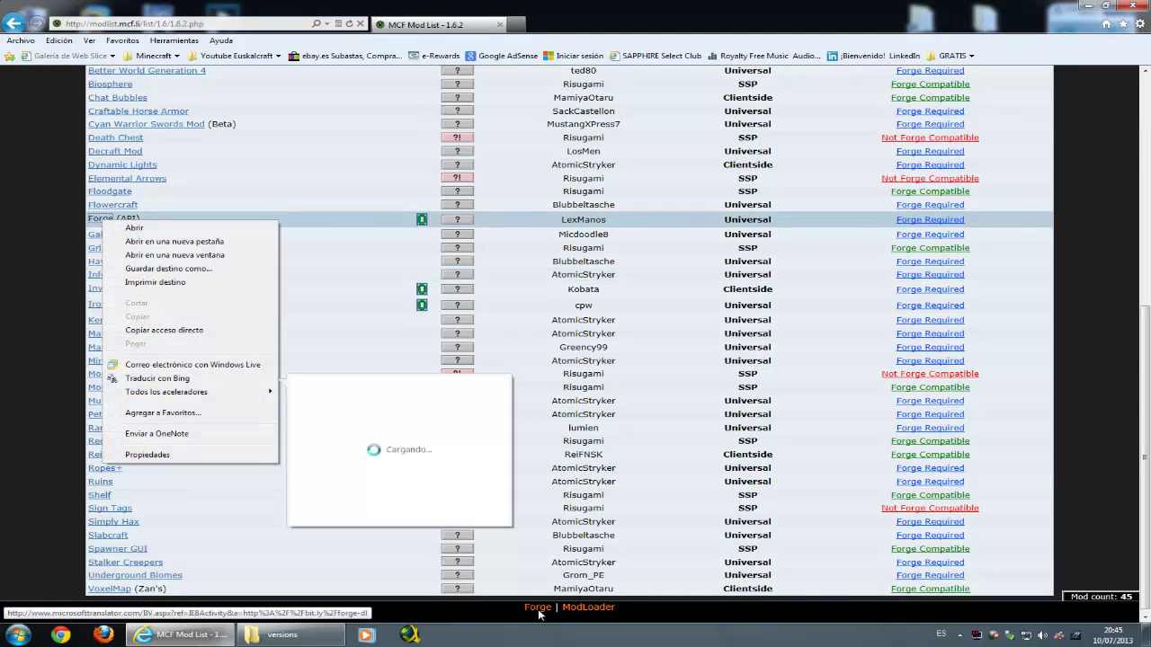
pyautogui.click(166, 241)
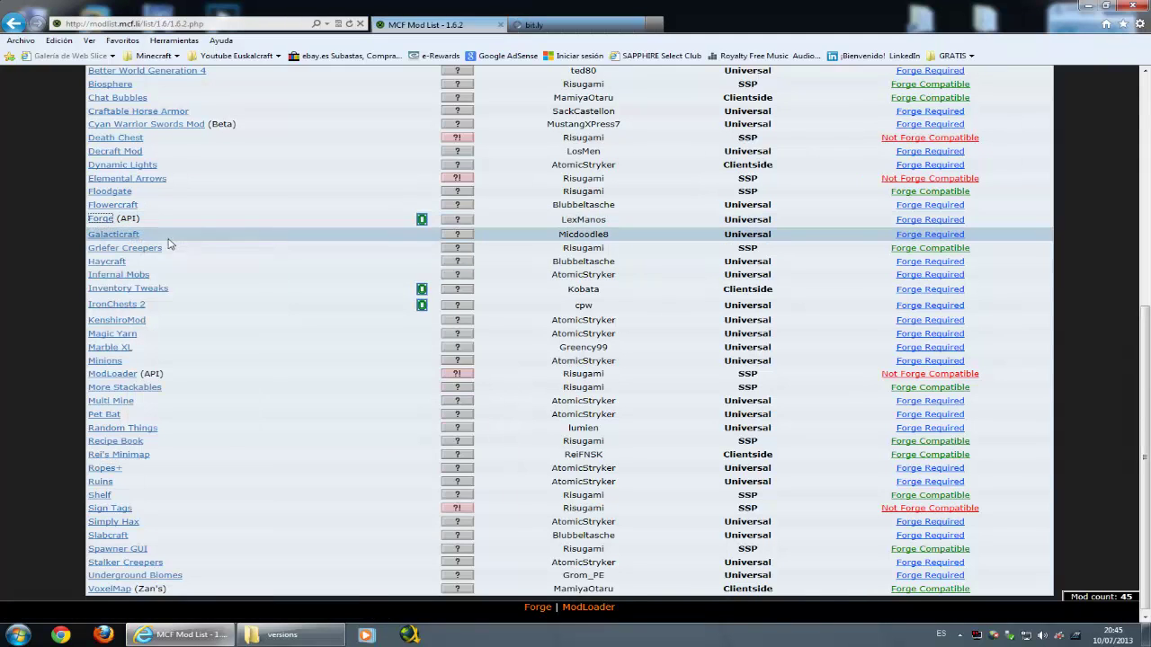
pyautogui.click(539, 25)
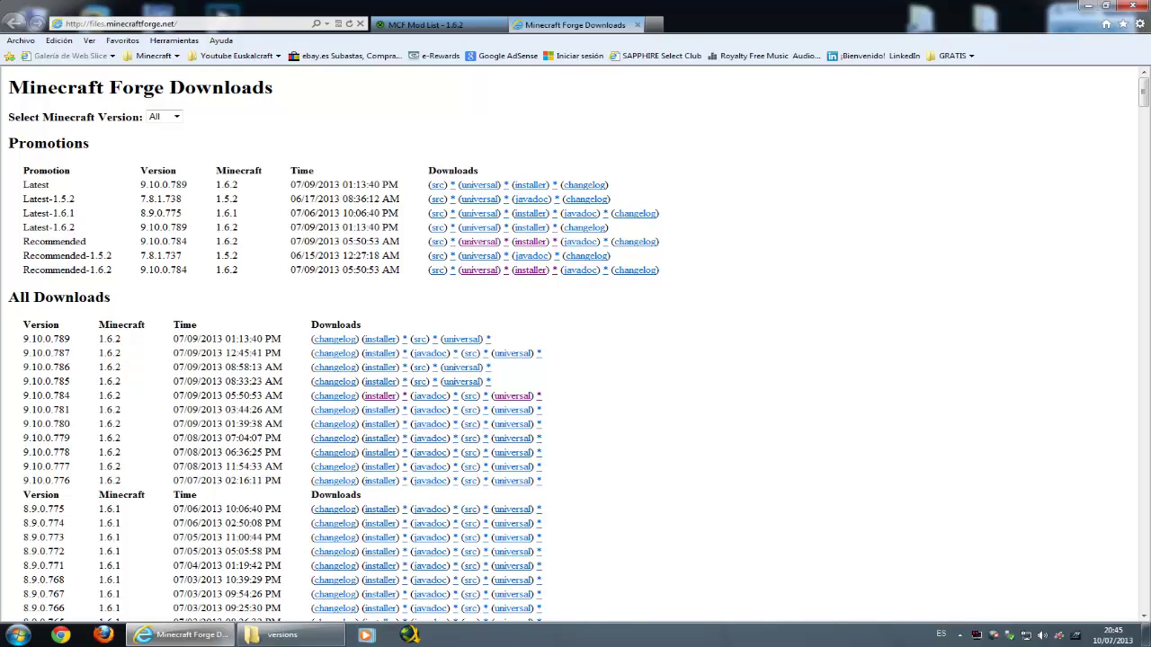
# Point out the Minecraft Forge Downloads heading and the Latest promotion row with its download links.
pyautogui.moveTo(9, 87); pyautogui.dragTo(278, 108)
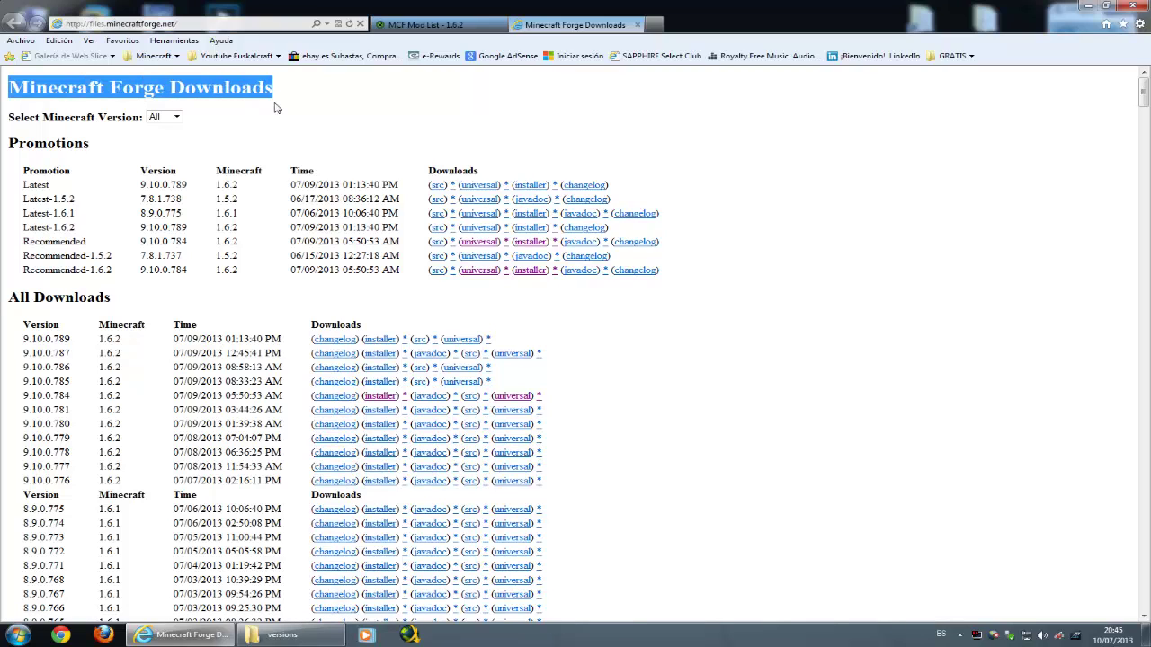
pyautogui.click(398, 123)
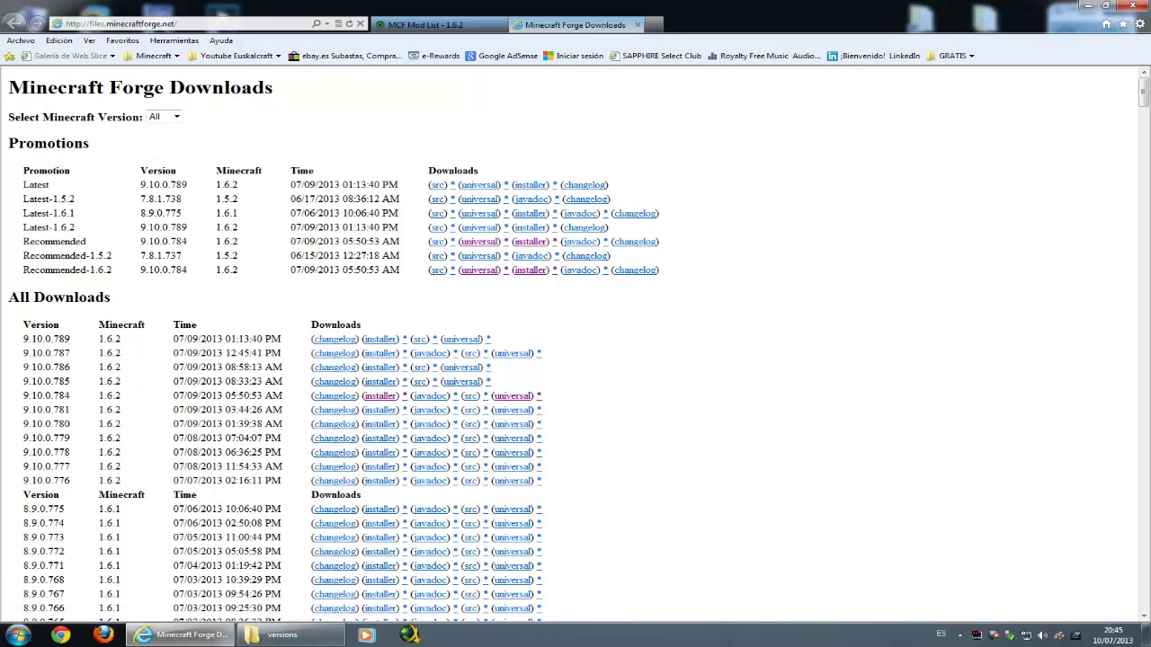
pyautogui.moveTo(24, 184); pyautogui.dragTo(286, 194)
pyautogui.moveTo(428, 185); pyautogui.dragTo(644, 181)
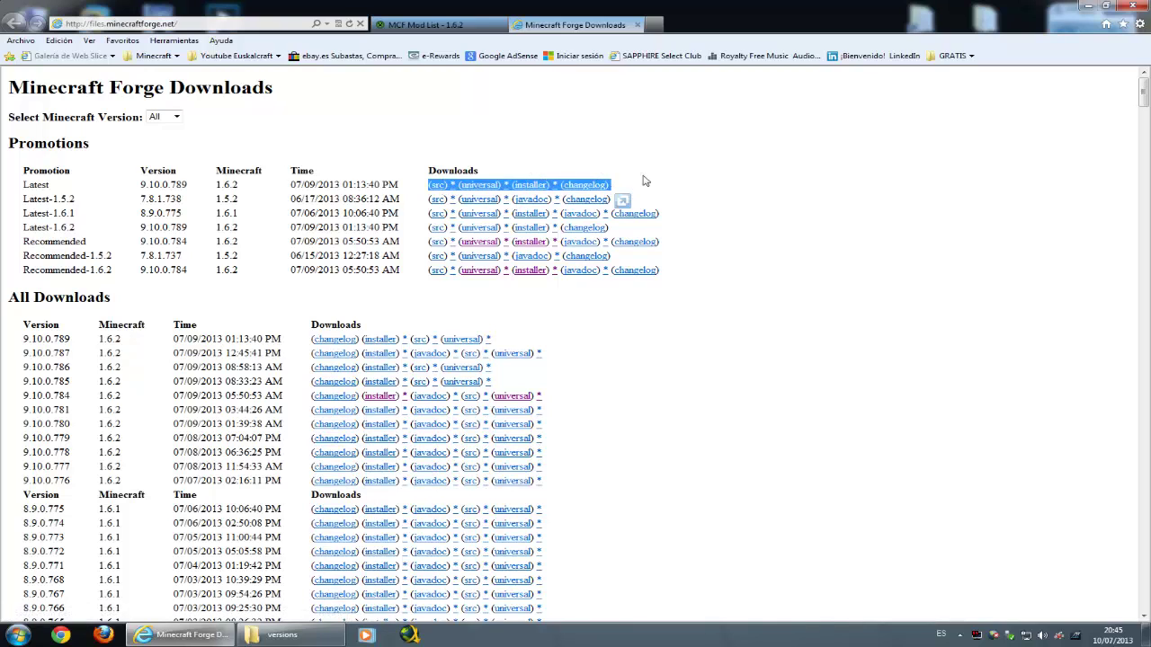
pyautogui.click(644, 181)
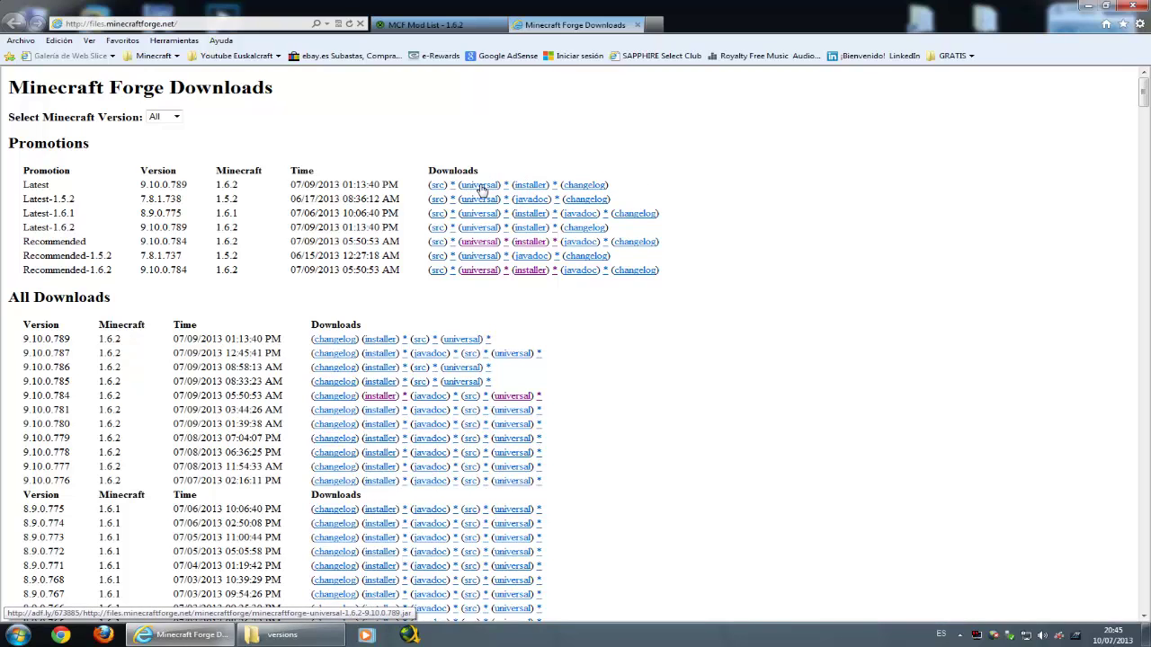
# Download minecraftforge-installer-1.6.2-9.10.0.789.jar from the Latest row, skipping the ad page, and place the file beside Minecraft.exe on the desktop.
pyautogui.click(530, 187)
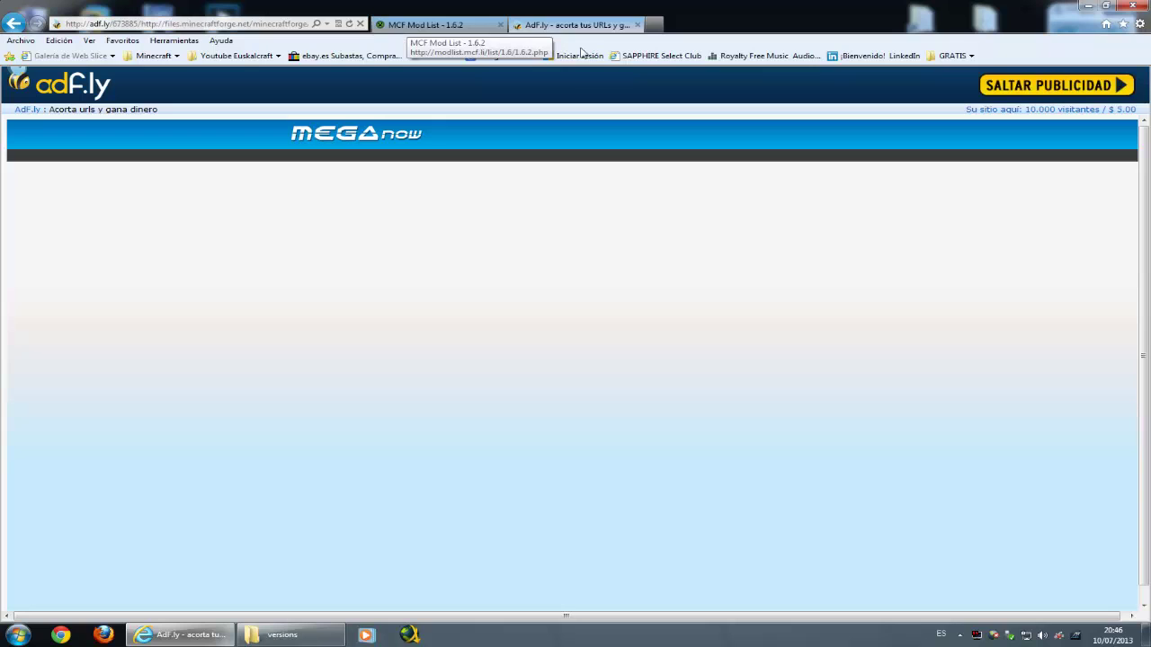
pyautogui.click(1057, 85)
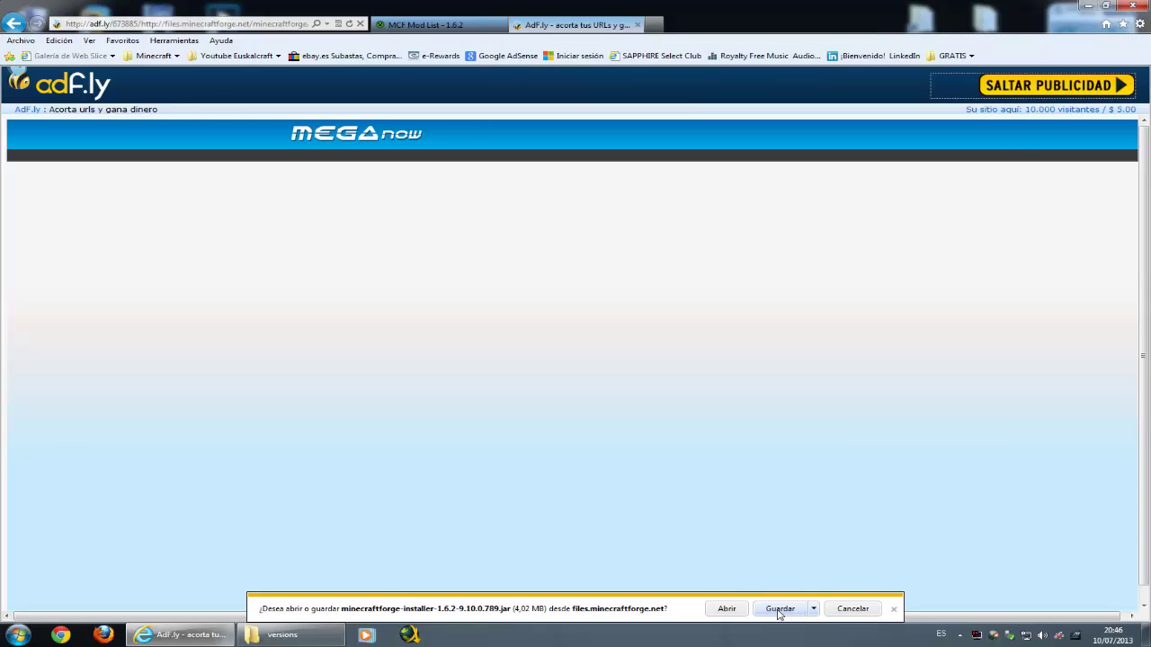
pyautogui.click(779, 610)
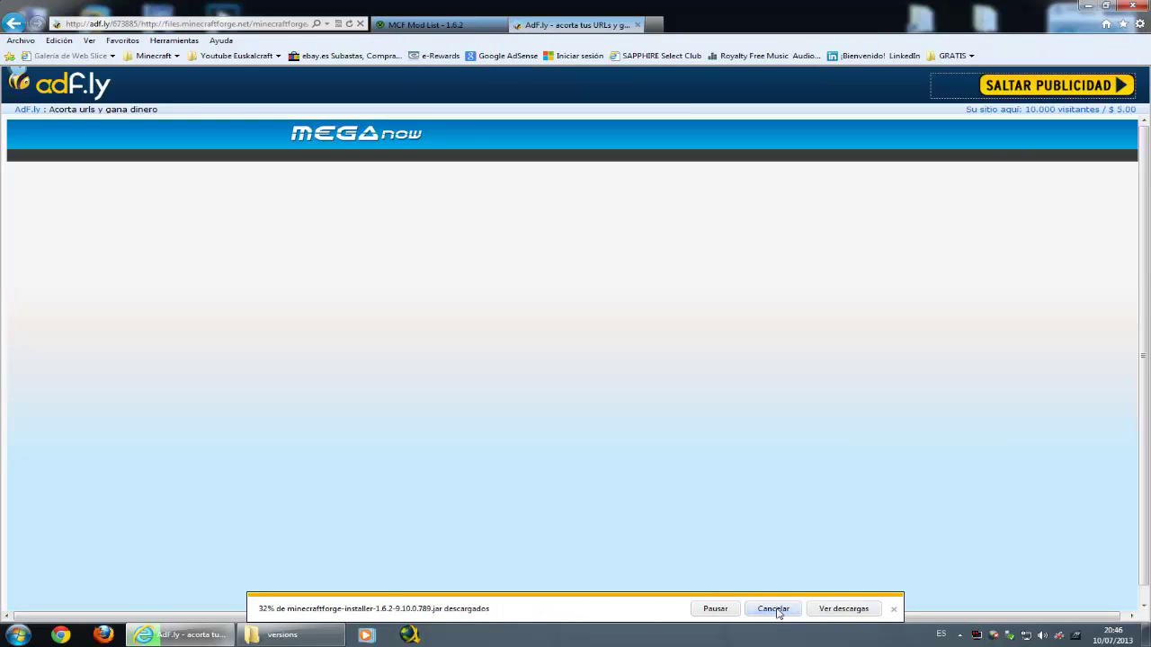
pyautogui.click(1090, 7)
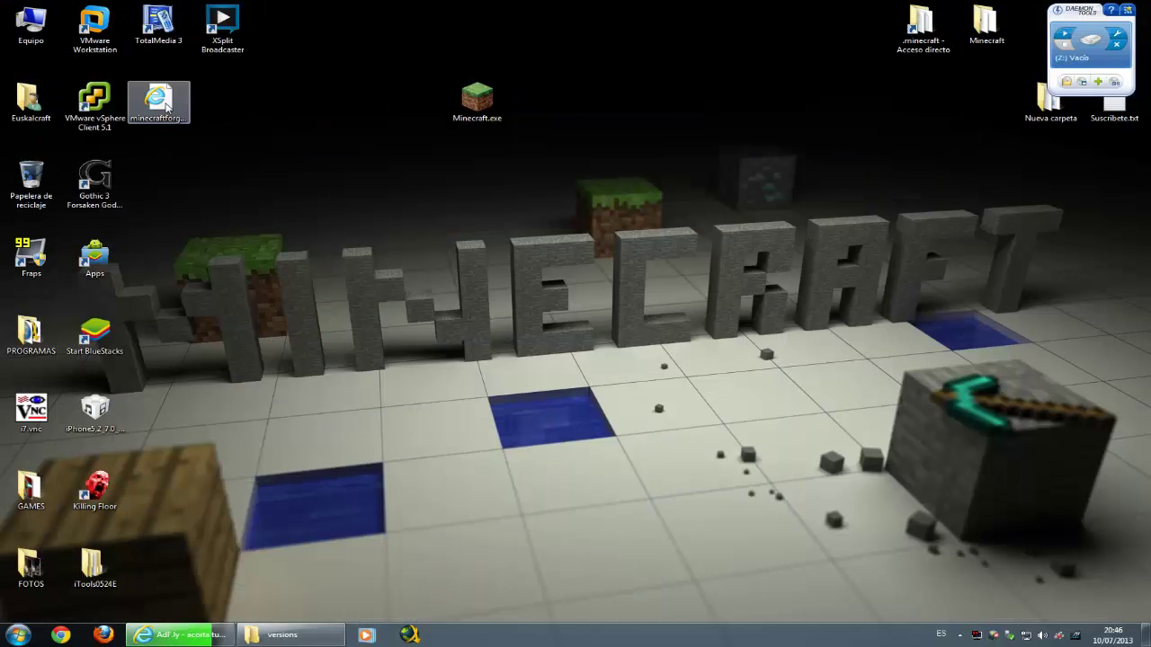
pyautogui.moveTo(159, 99); pyautogui.dragTo(412, 115)
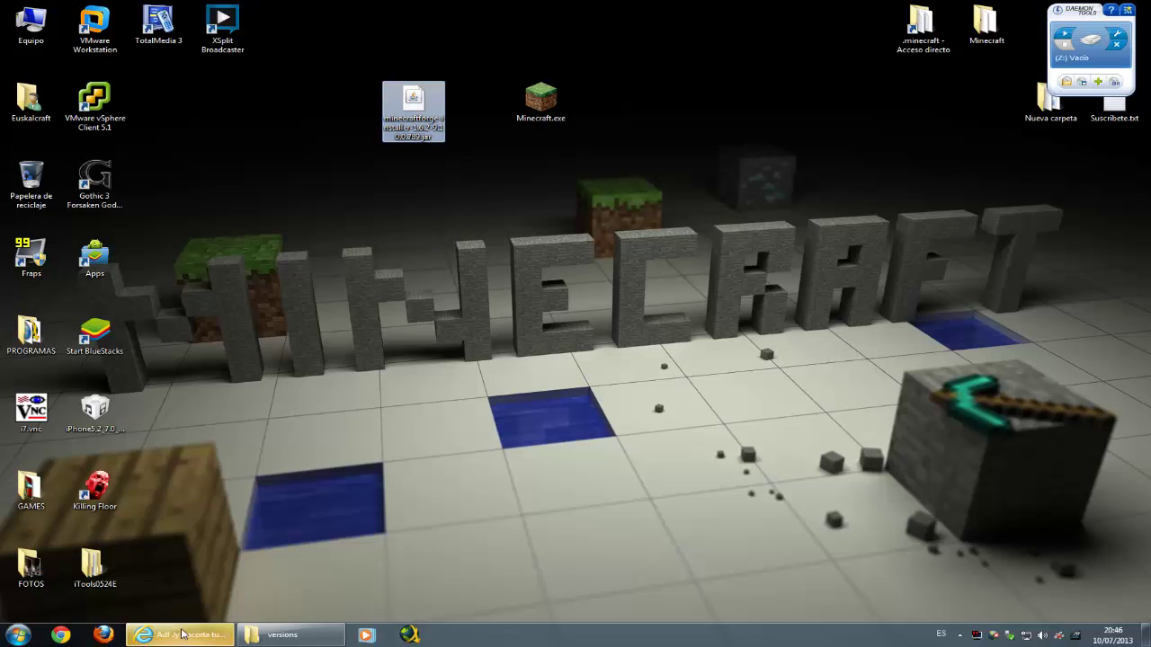
# Close the ad page in the browser and look through the 1.6.2 mod list.
pyautogui.click(185, 632)
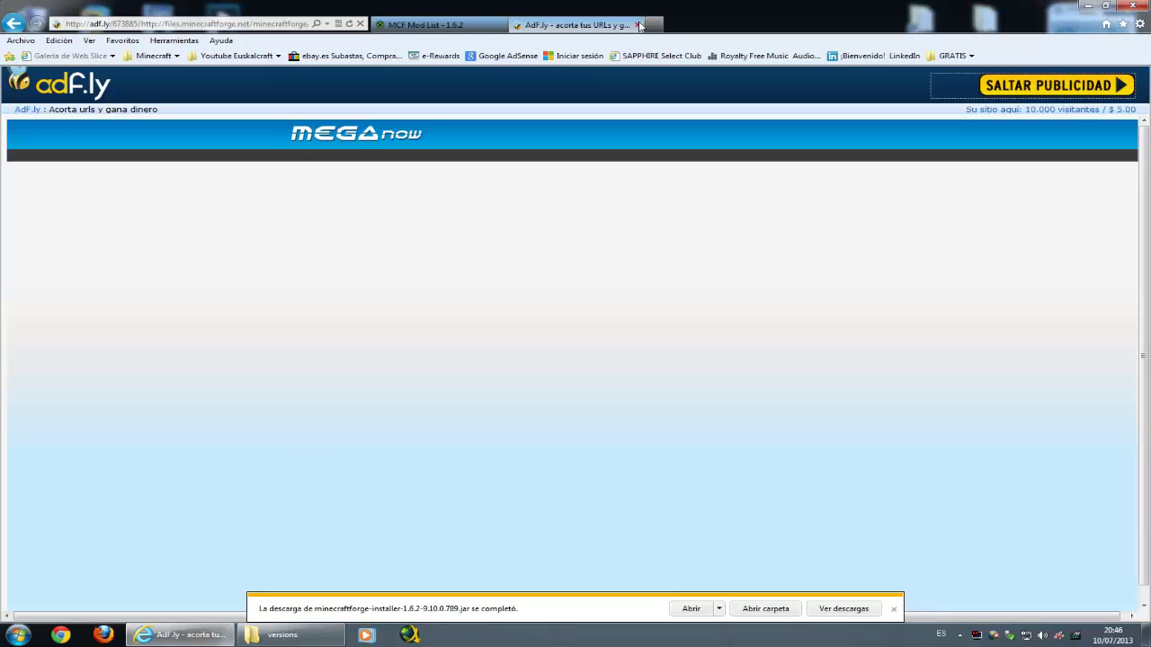
pyautogui.click(638, 25)
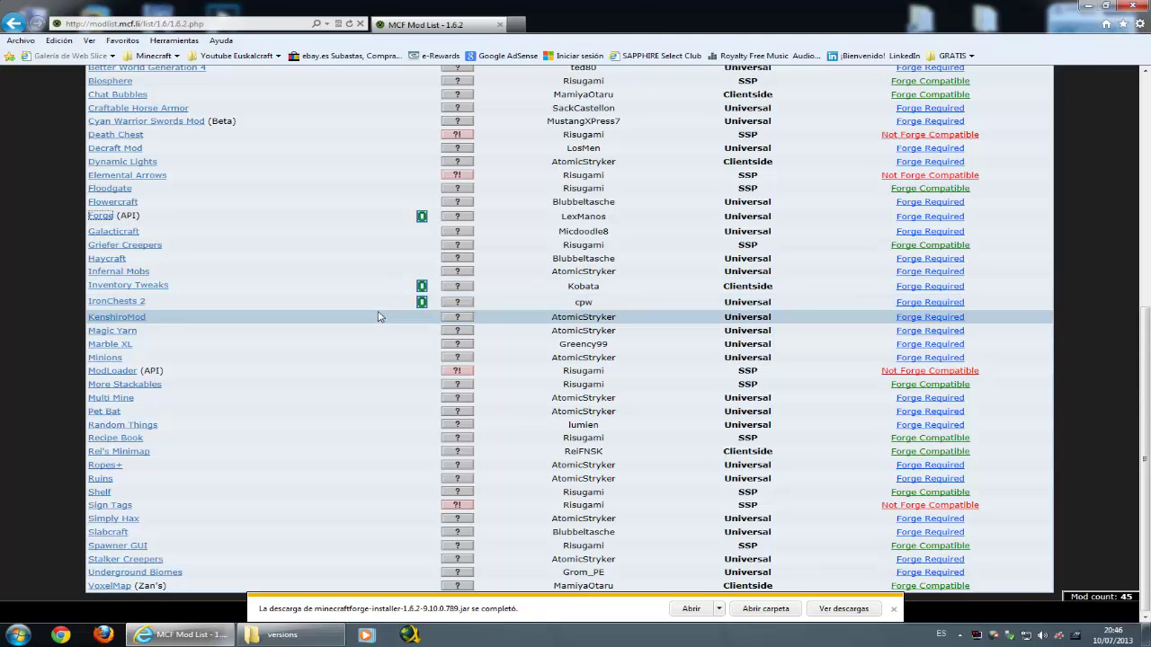
pyautogui.scroll(5, 377, 316)
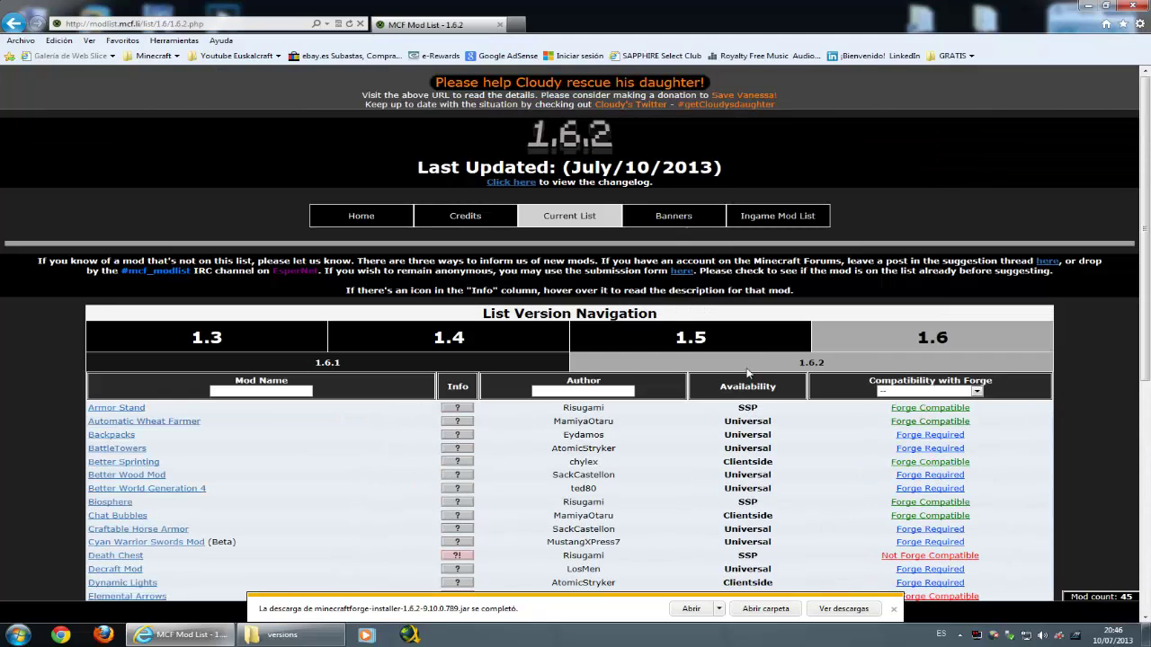
pyautogui.scroll(-2, 277, 472)
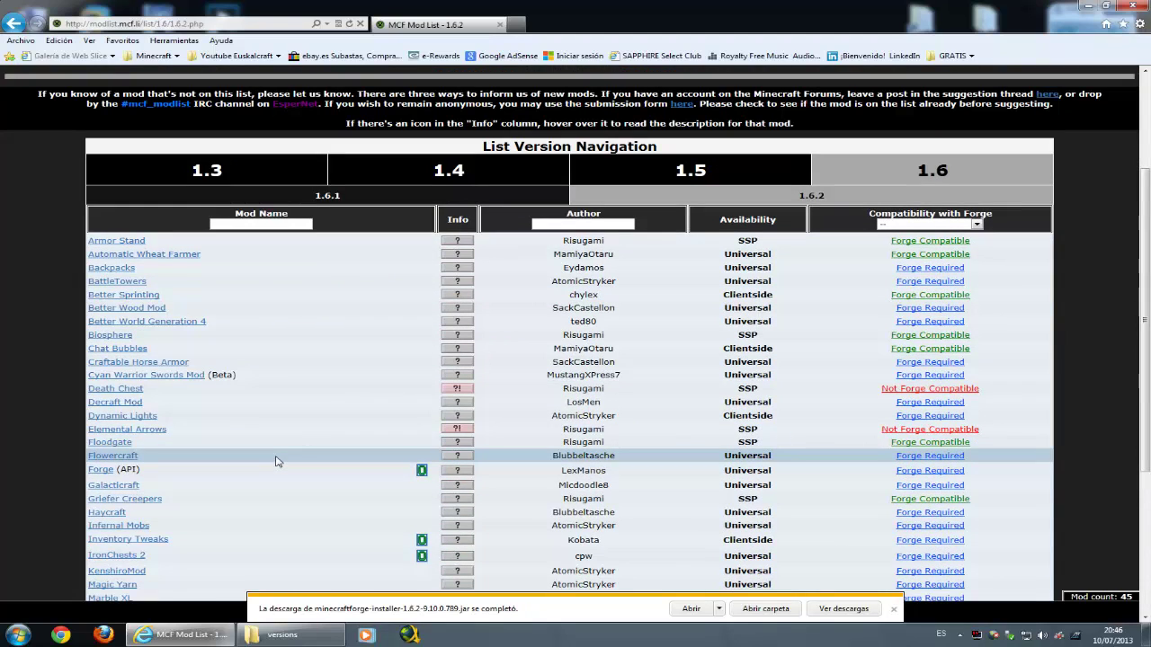
pyautogui.scroll(-2, 275, 458)
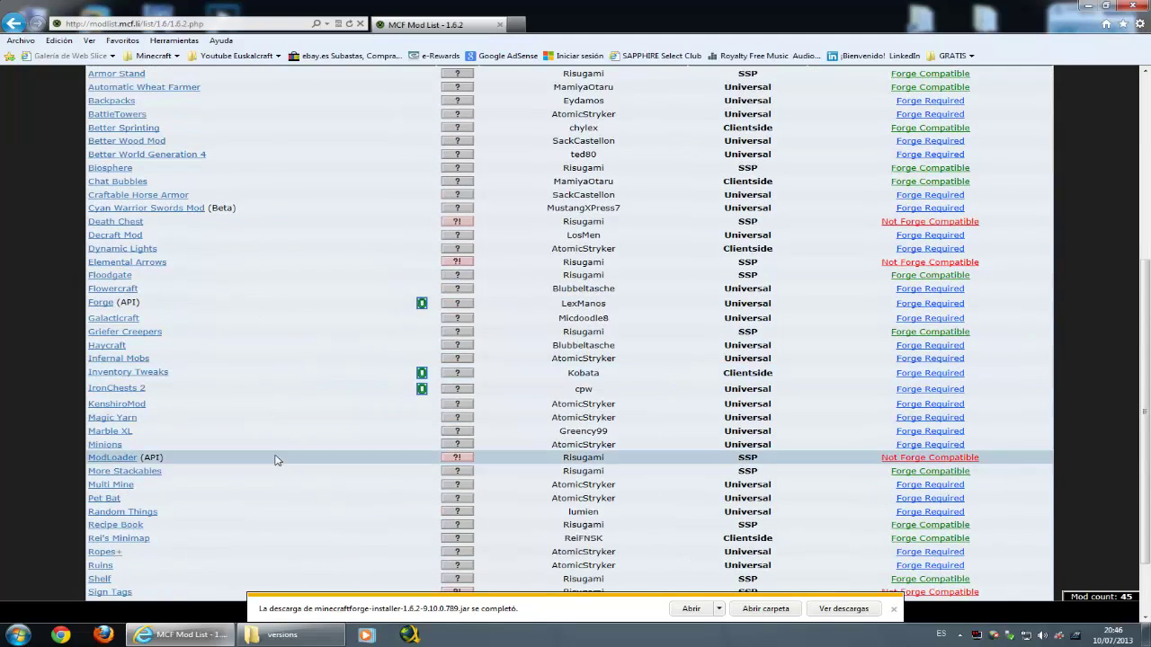
pyautogui.scroll(5, 275, 463)
# Switch to the 1.6.1 mod list, filter the mod names by "too" and open the TooManyItems page.
pyautogui.click(330, 362)
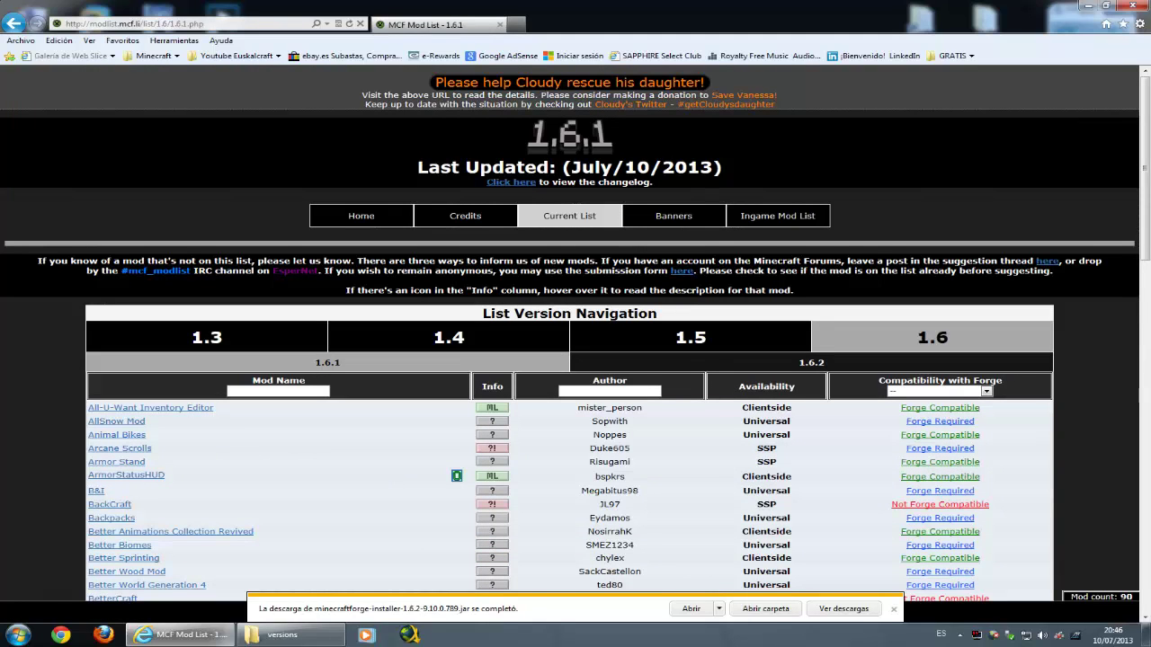
pyautogui.write('oo')
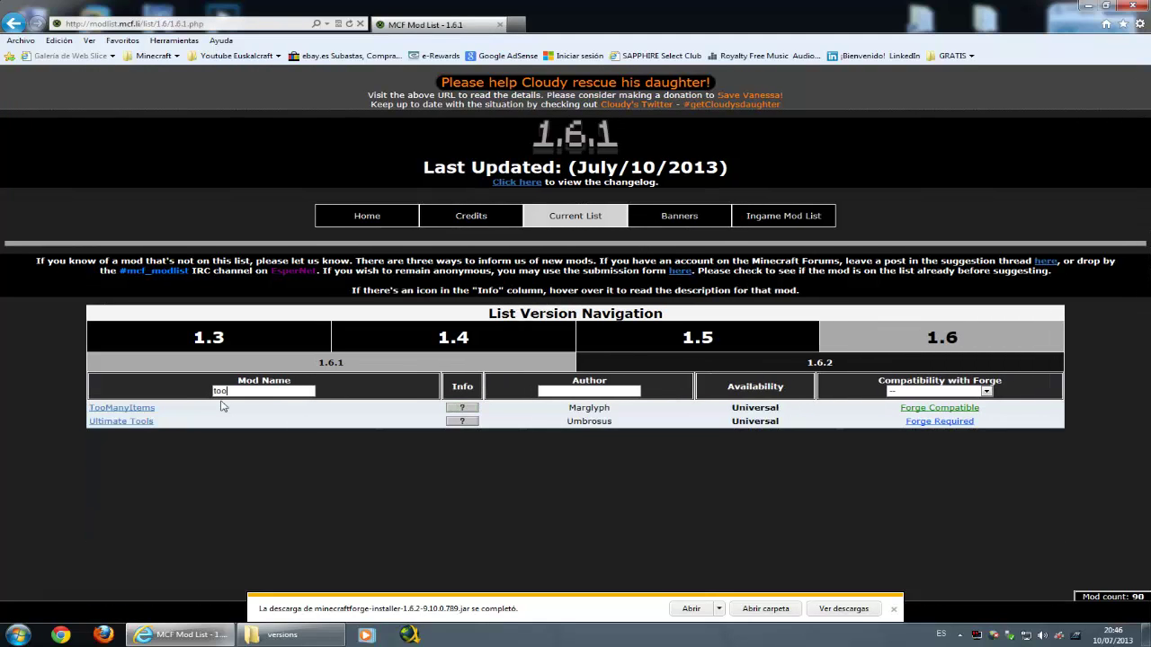
pyautogui.click(144, 411)
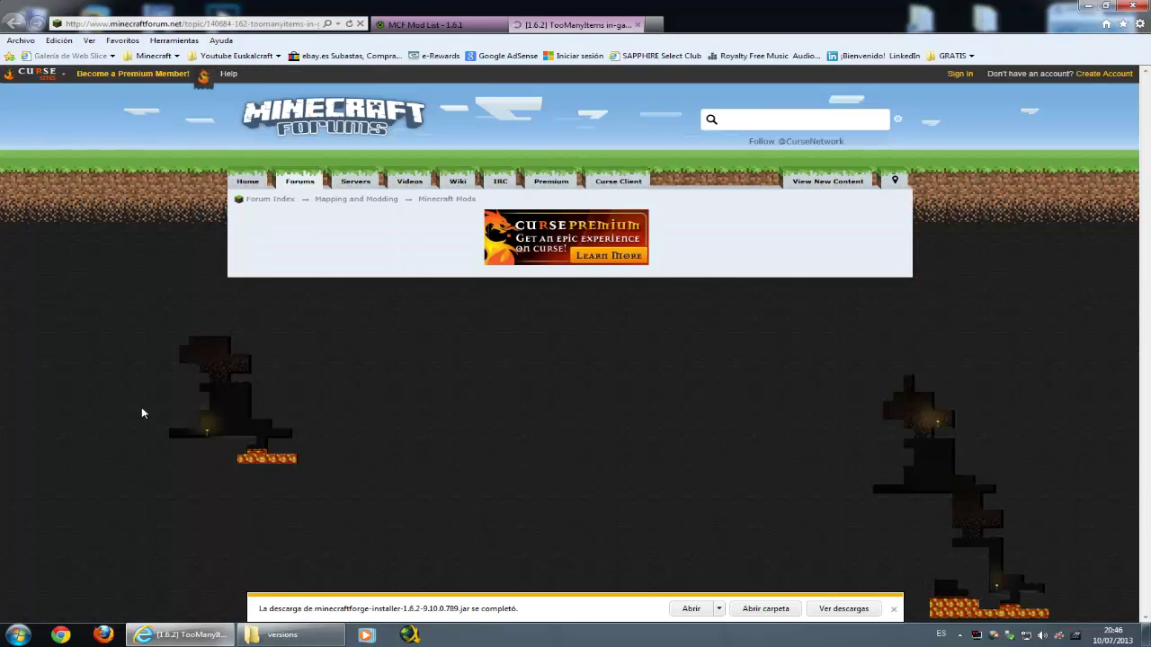
# Download TooManyItems2013_07_09_1.6.2_Forge.jar from the 1.6.2 + Forge link, skipping the ad page.
pyautogui.scroll(-2, 319, 324)
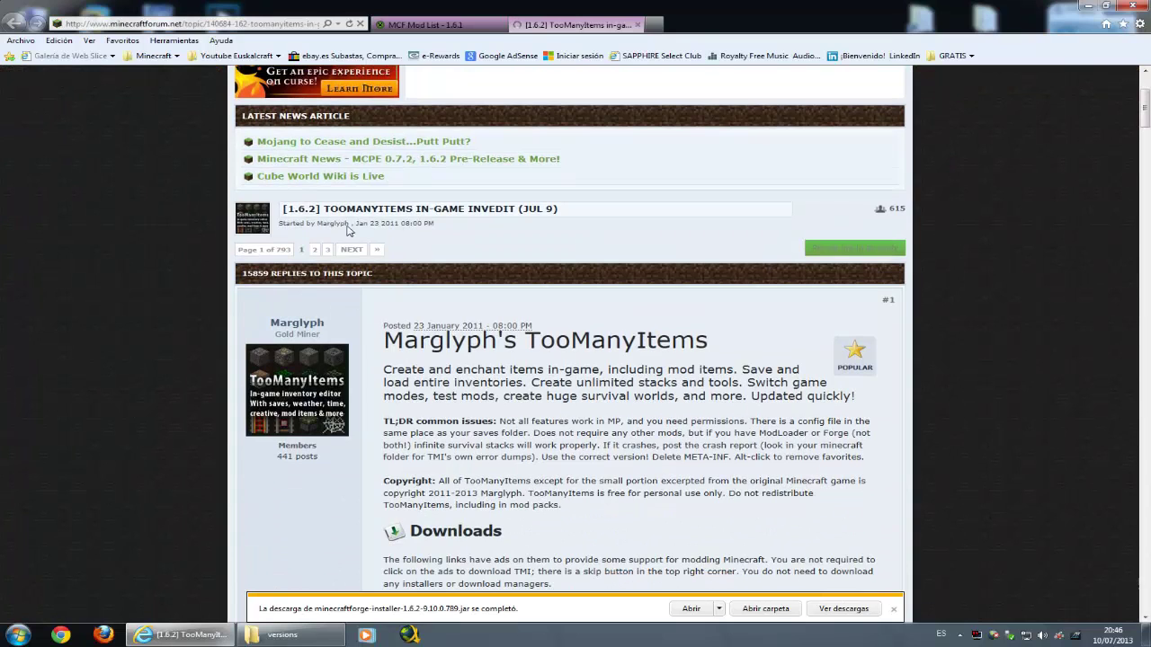
pyautogui.scroll(-3, 410, 429)
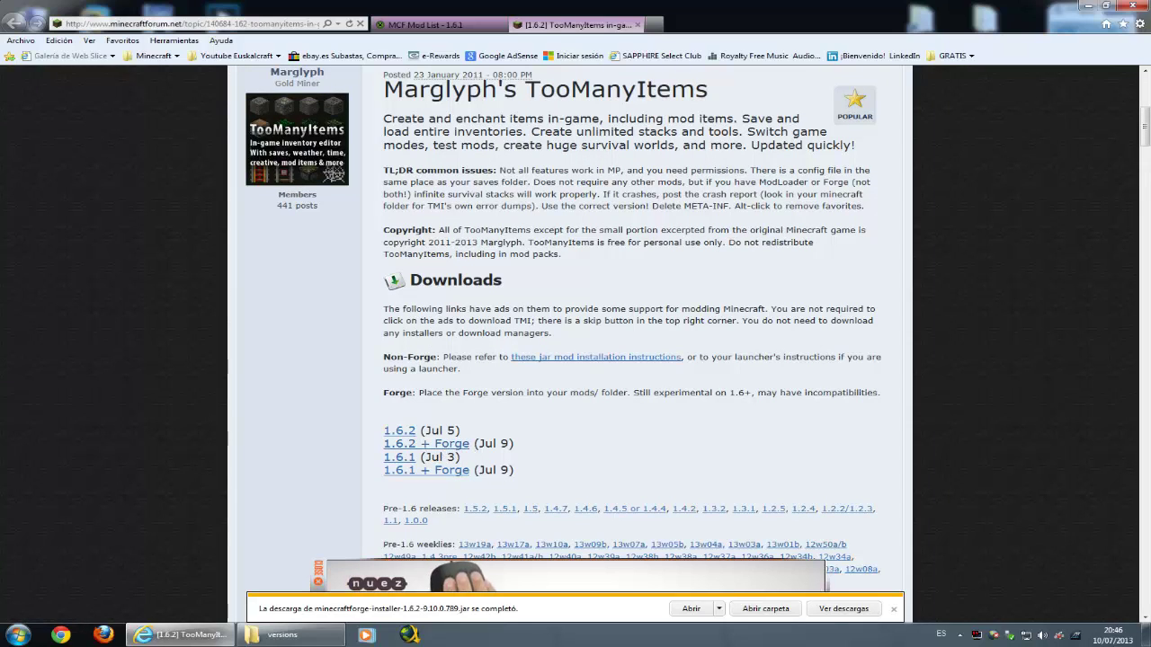
pyautogui.click(406, 445)
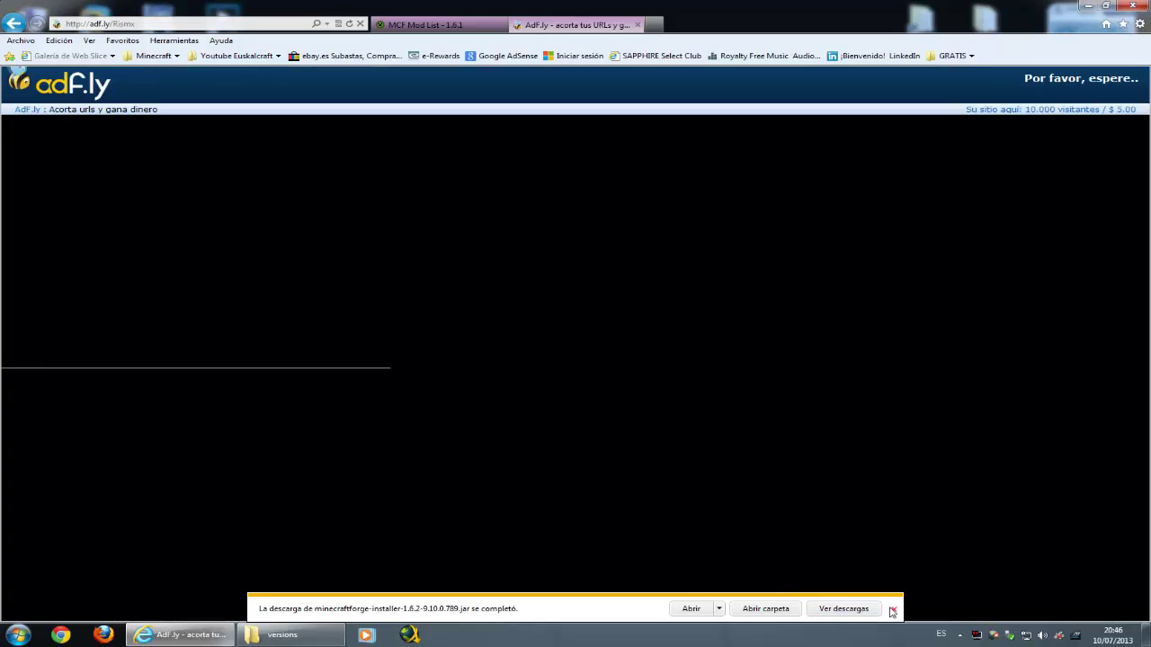
pyautogui.click(893, 610)
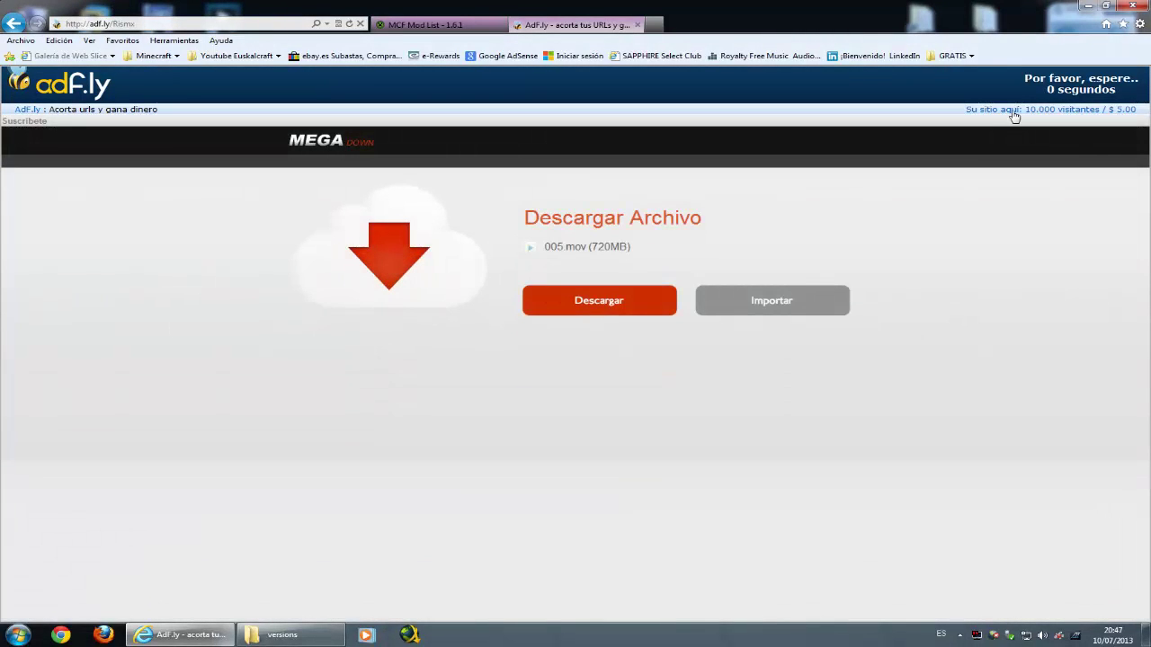
pyautogui.click(1028, 88)
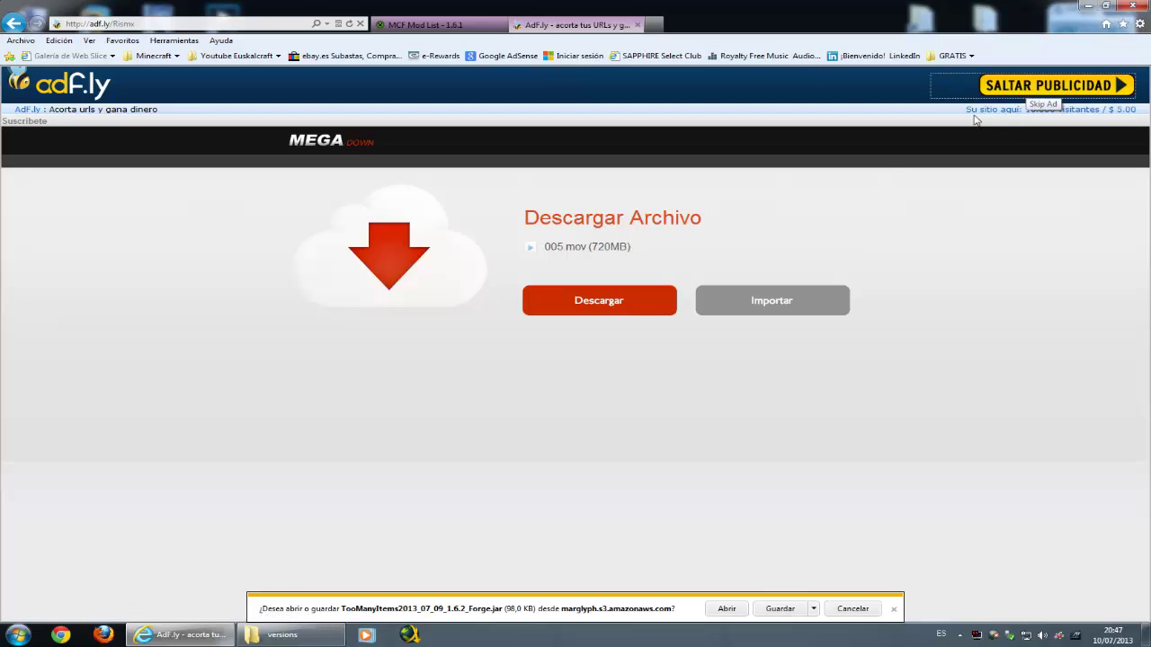
pyautogui.click(781, 609)
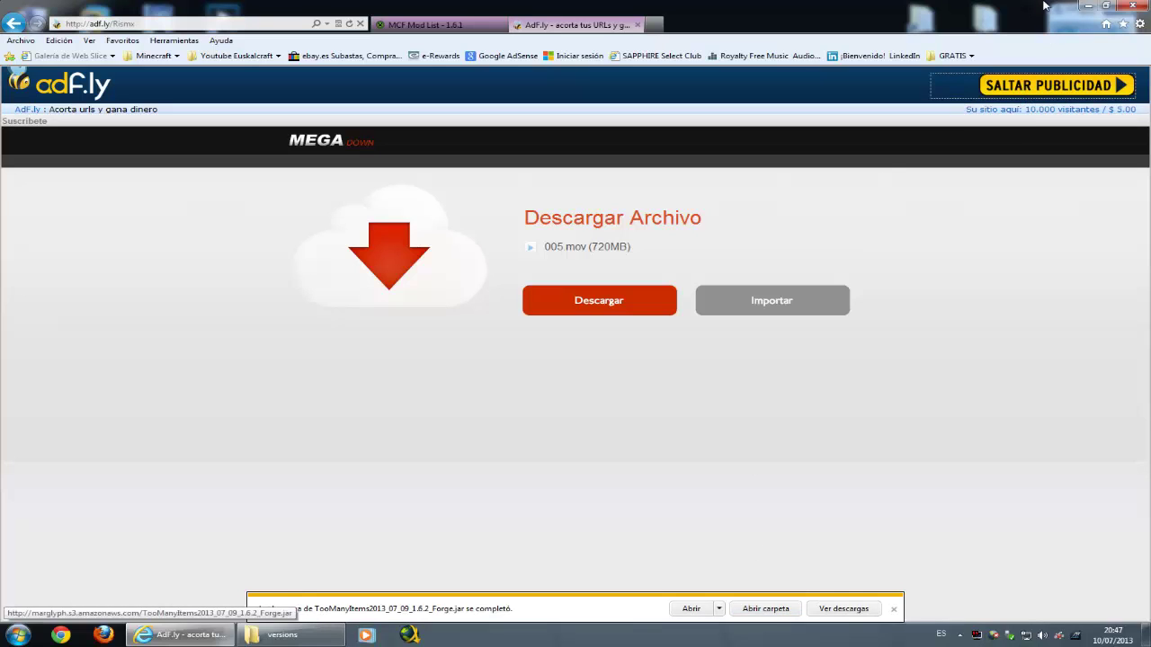
# Return to the desktop and place the TooManyItems file between the Forge installer and Minecraft.exe.
pyautogui.click(1088, 6)
pyautogui.moveTo(155, 125); pyautogui.dragTo(475, 125)
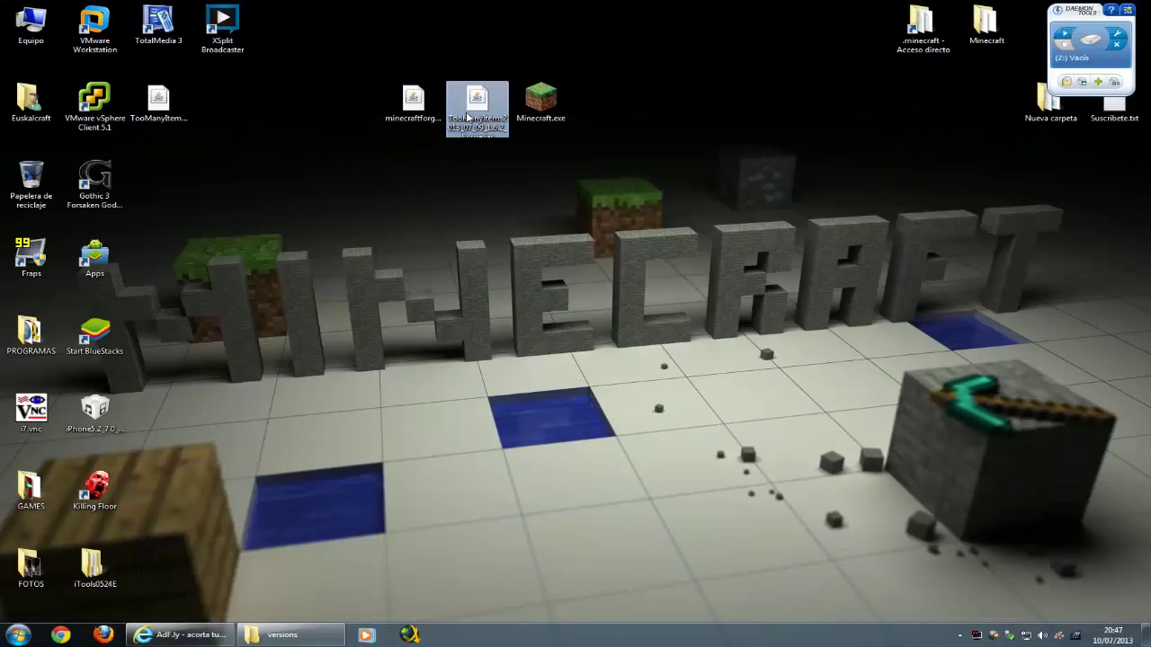
pyautogui.click(539, 103)
pyautogui.click(477, 103)
pyautogui.click(434, 118)
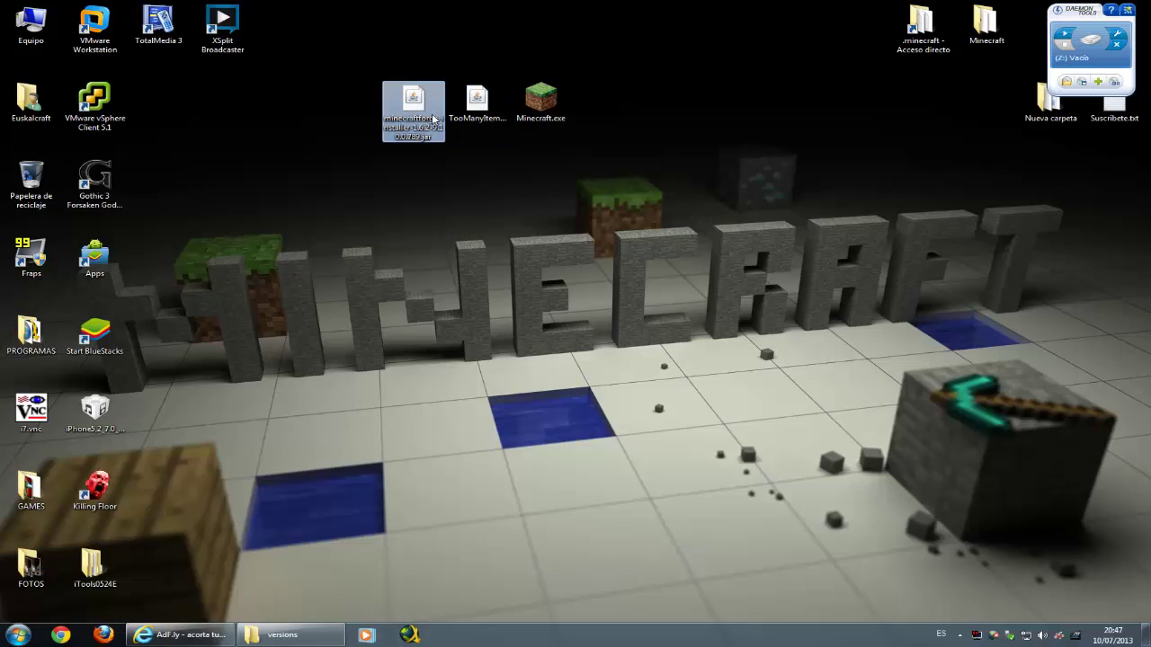
pyautogui.click(483, 130)
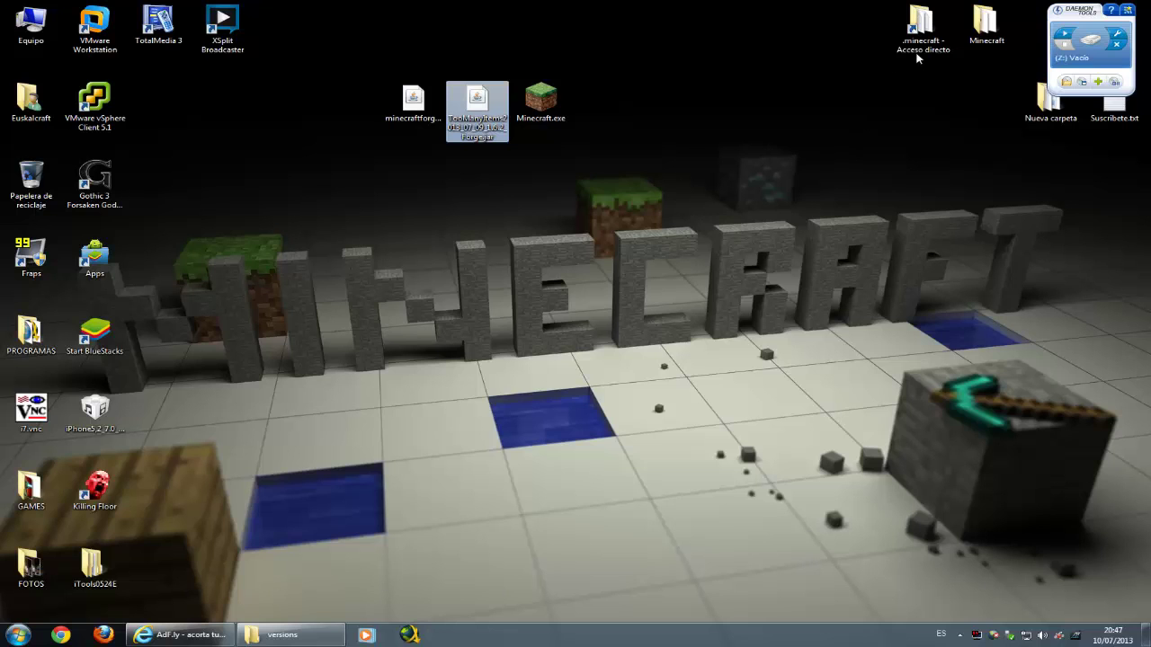
# Open the .minecraft folder from its desktop shortcut, move its window lower, and move Minecraft.exe and the Forge installer clear of it.
pyautogui.doubleClick(921, 36)
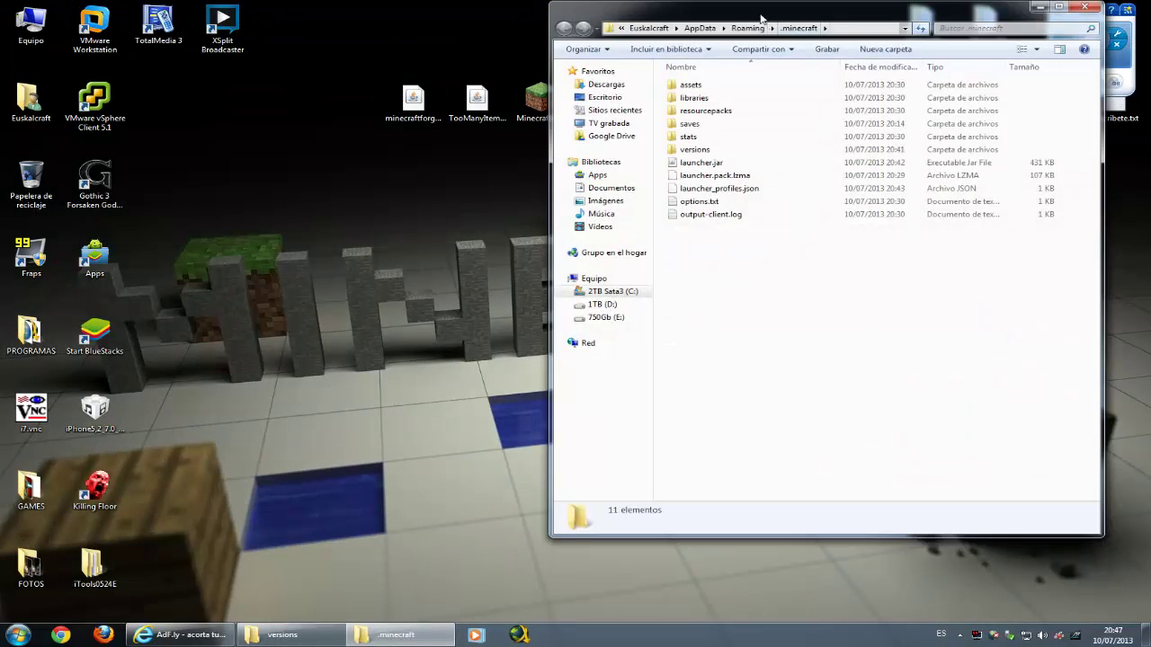
pyautogui.moveTo(761, 18); pyautogui.dragTo(766, 105)
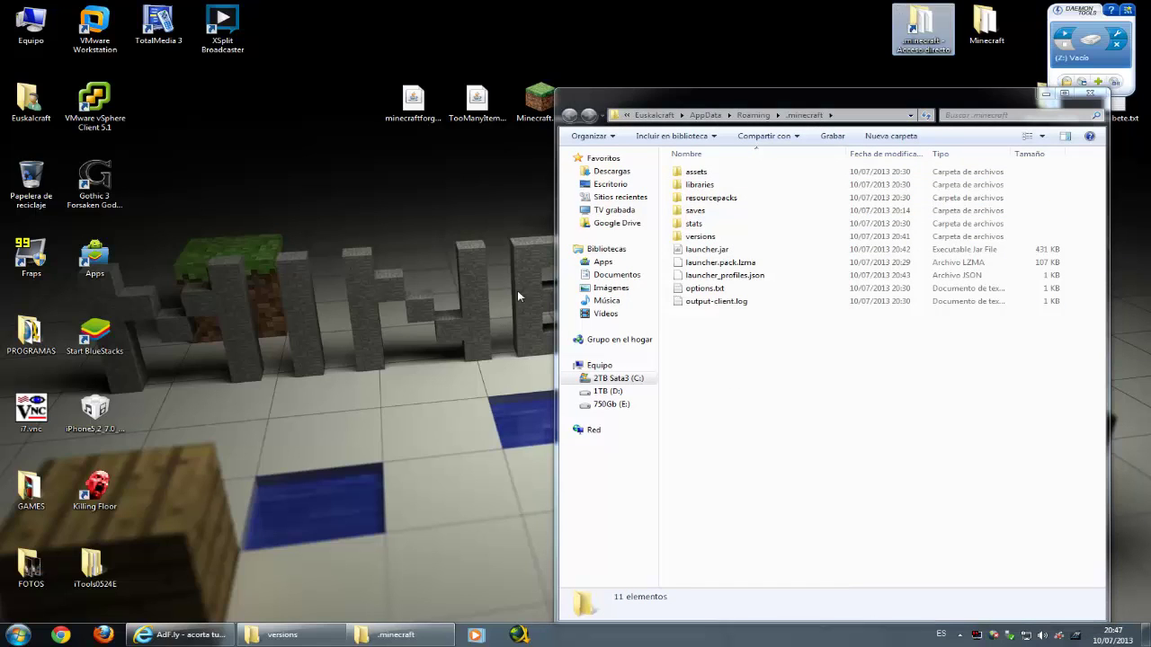
pyautogui.moveTo(539, 101); pyautogui.dragTo(374, 199)
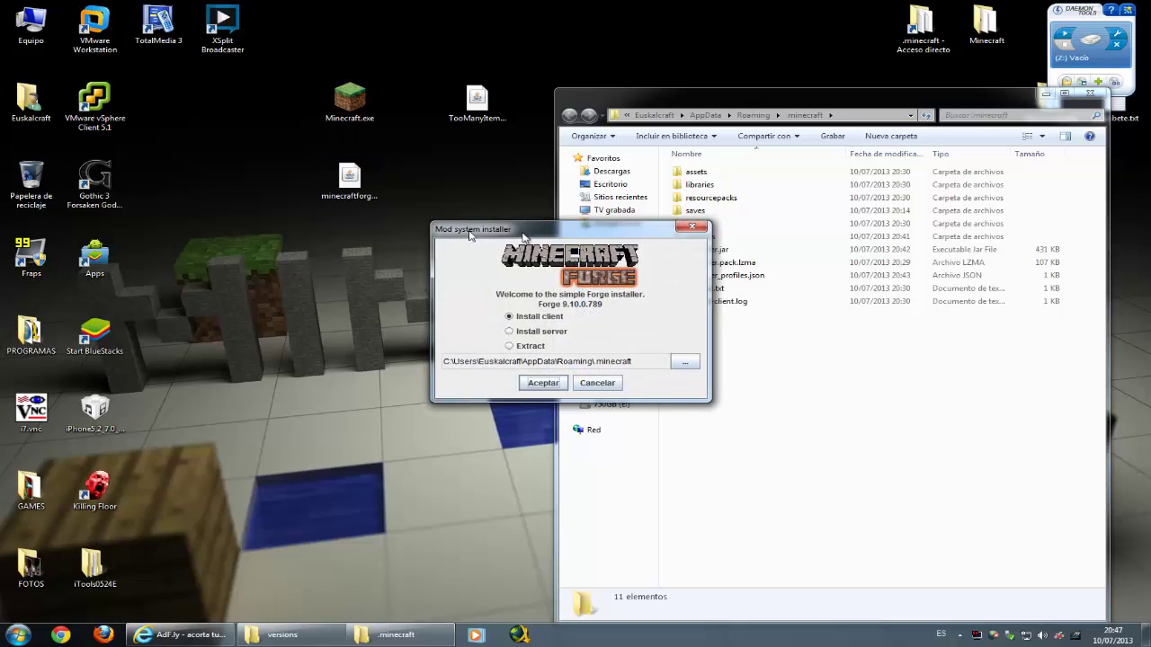
# Install Forge 9.10.0.789 into the .minecraft folder with the Install client option and dismiss the completion message.
pyautogui.moveTo(521, 227); pyautogui.dragTo(343, 168)
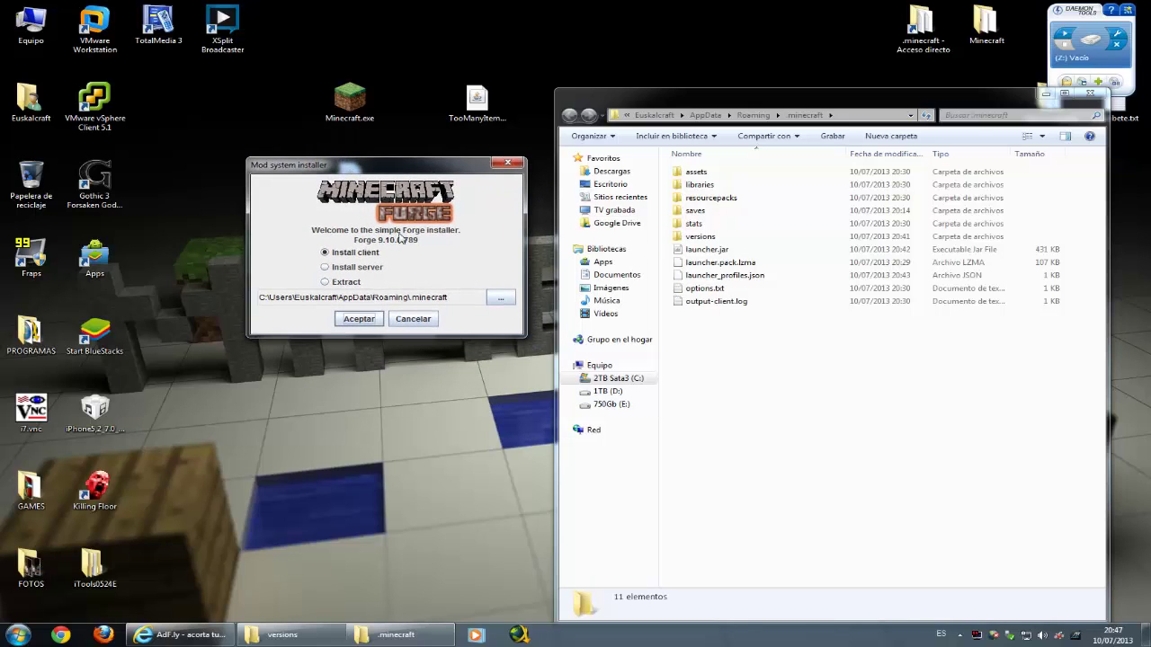
pyautogui.click(342, 271)
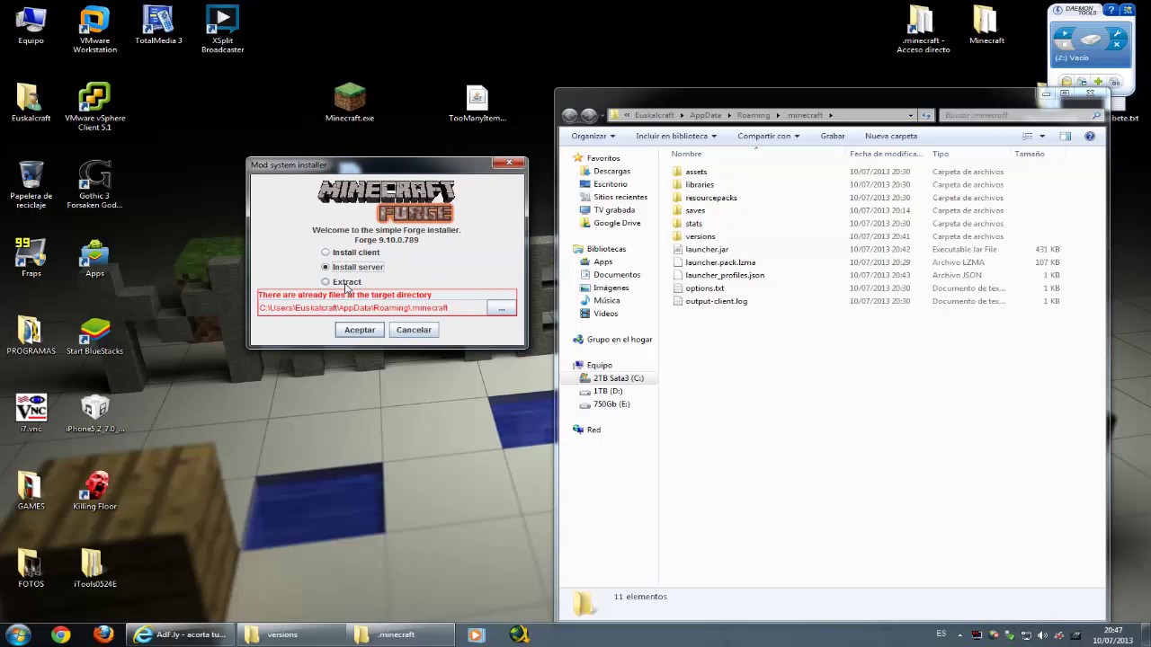
pyautogui.click(347, 285)
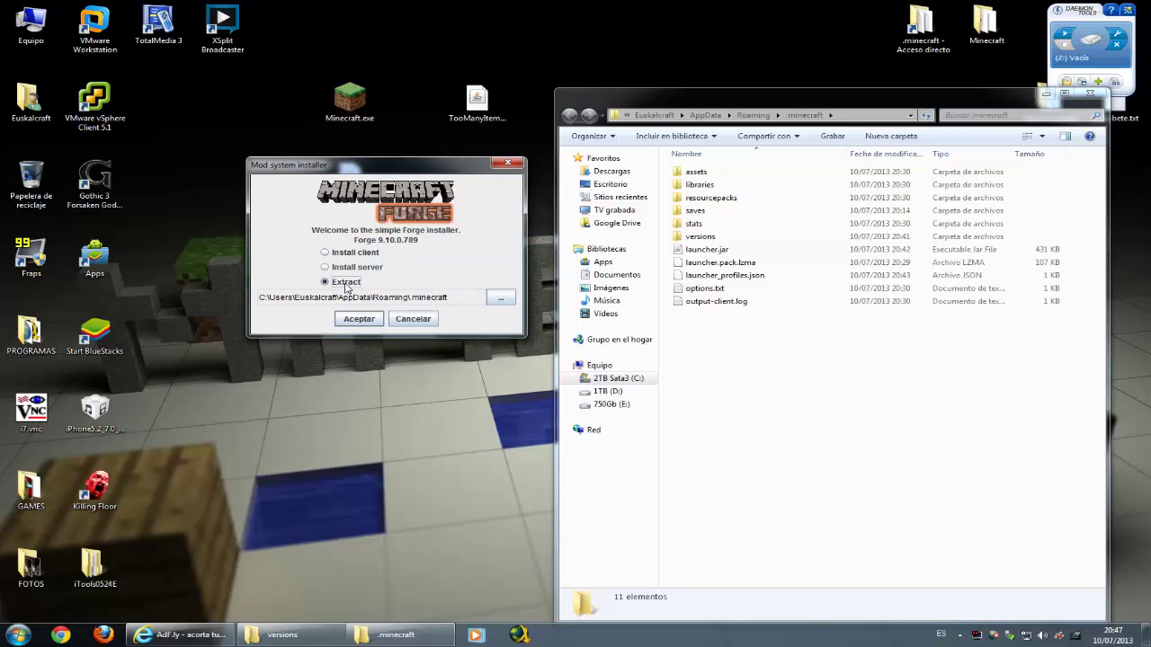
pyautogui.click(345, 257)
pyautogui.click(358, 319)
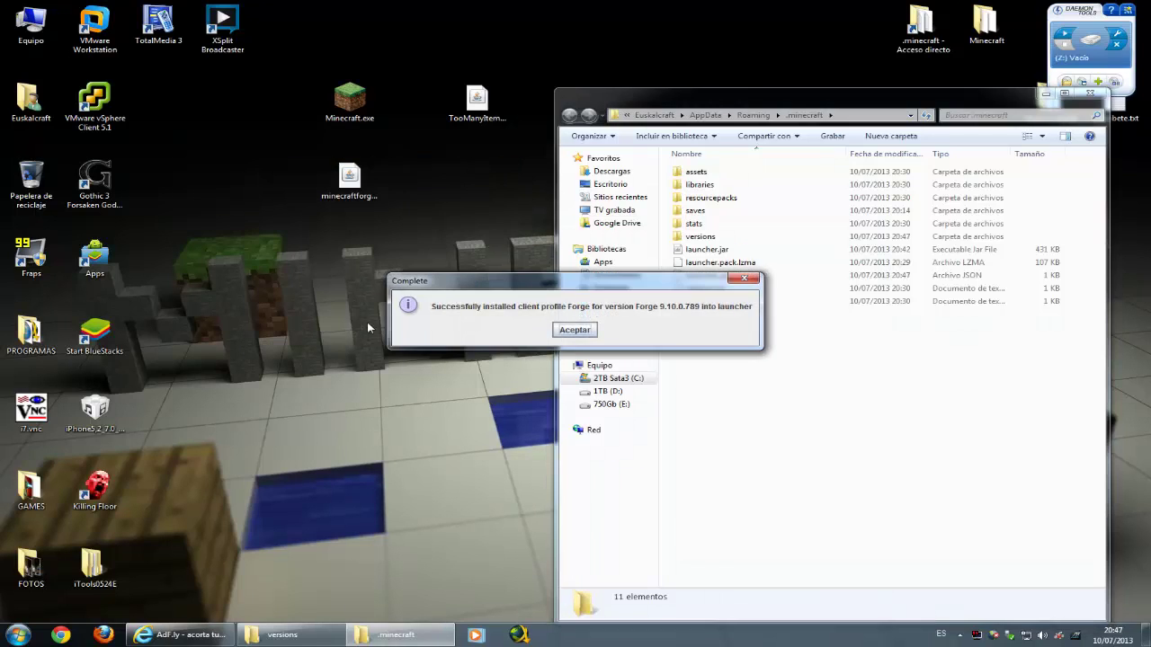
pyautogui.click(575, 330)
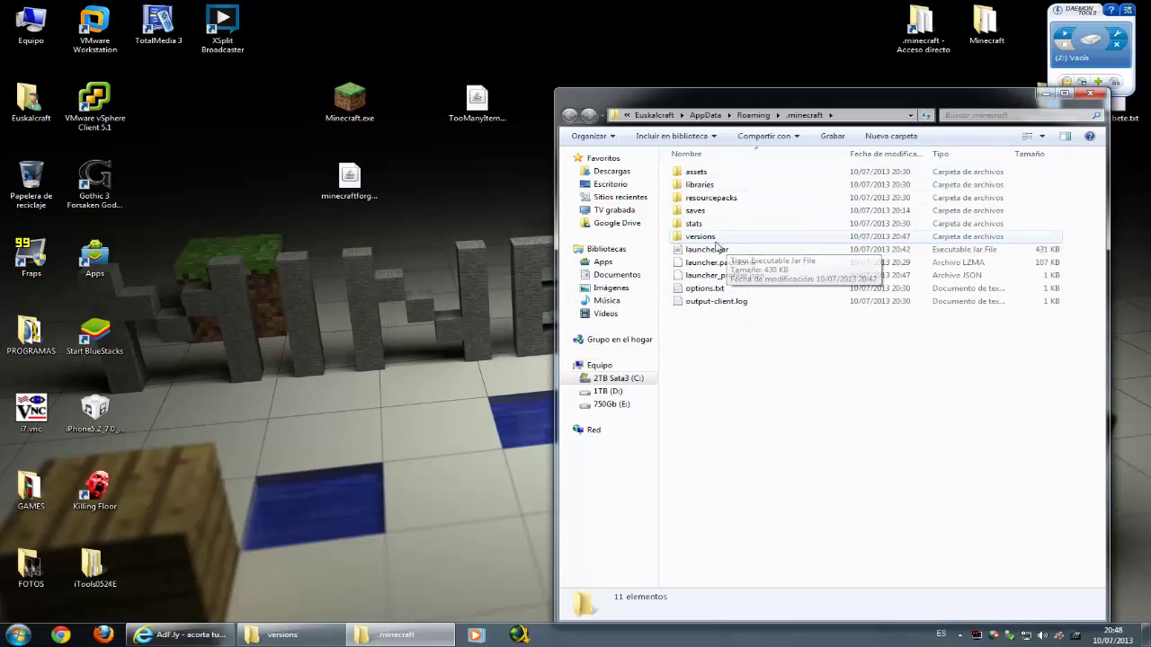
# Open the 1.6.2-Forge9.10.0.789 folder inside versions, examine its files and go back to the versions folder.
pyautogui.doubleClick(707, 238)
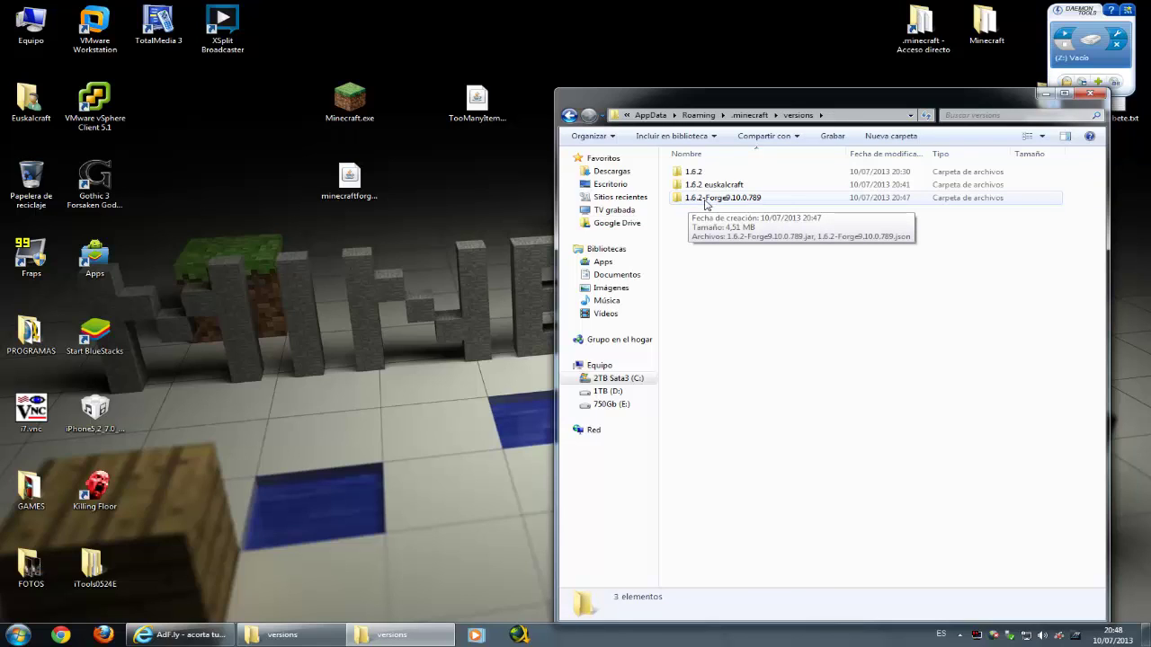
pyautogui.doubleClick(719, 197)
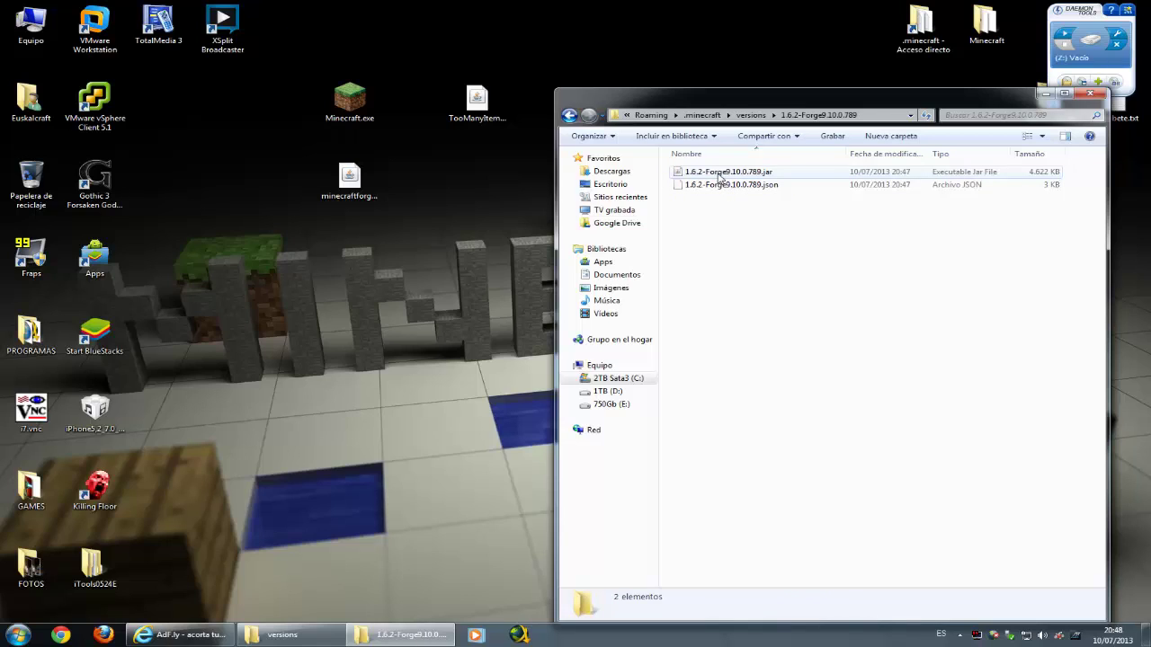
pyautogui.rightClick(719, 177)
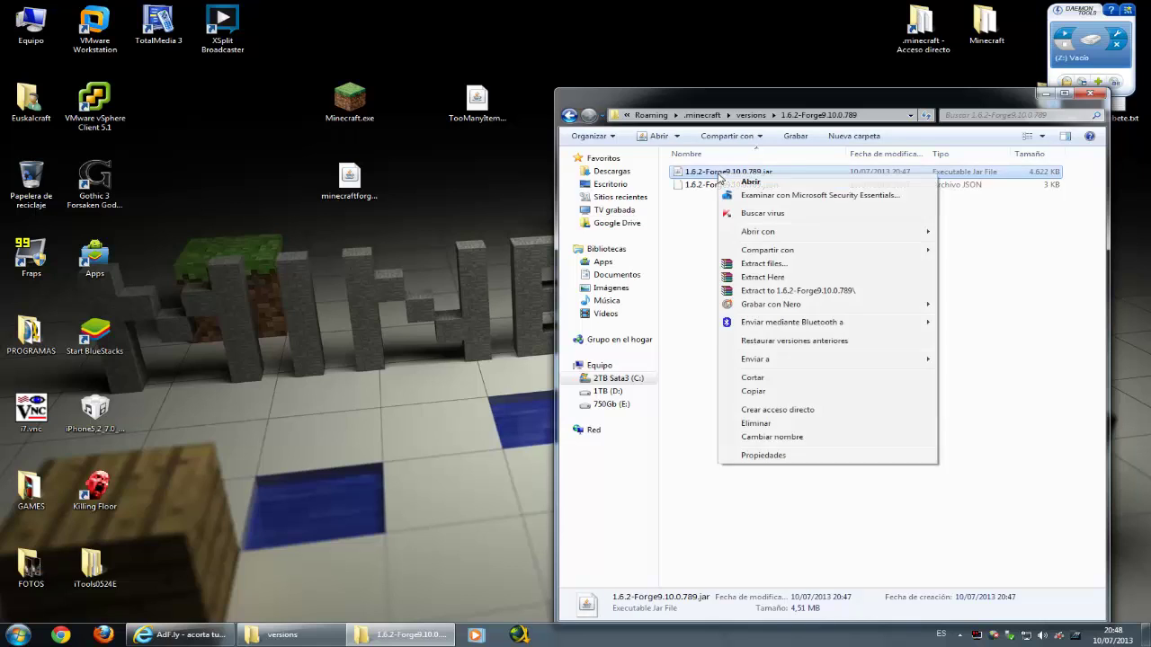
pyautogui.click(700, 225)
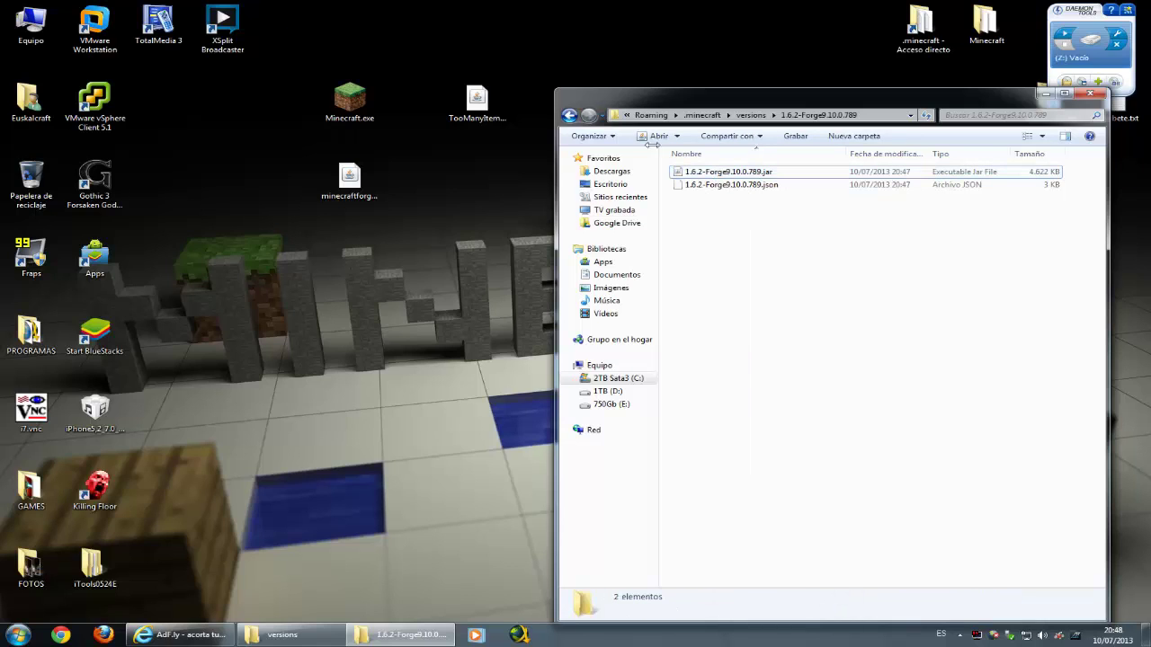
pyautogui.click(570, 116)
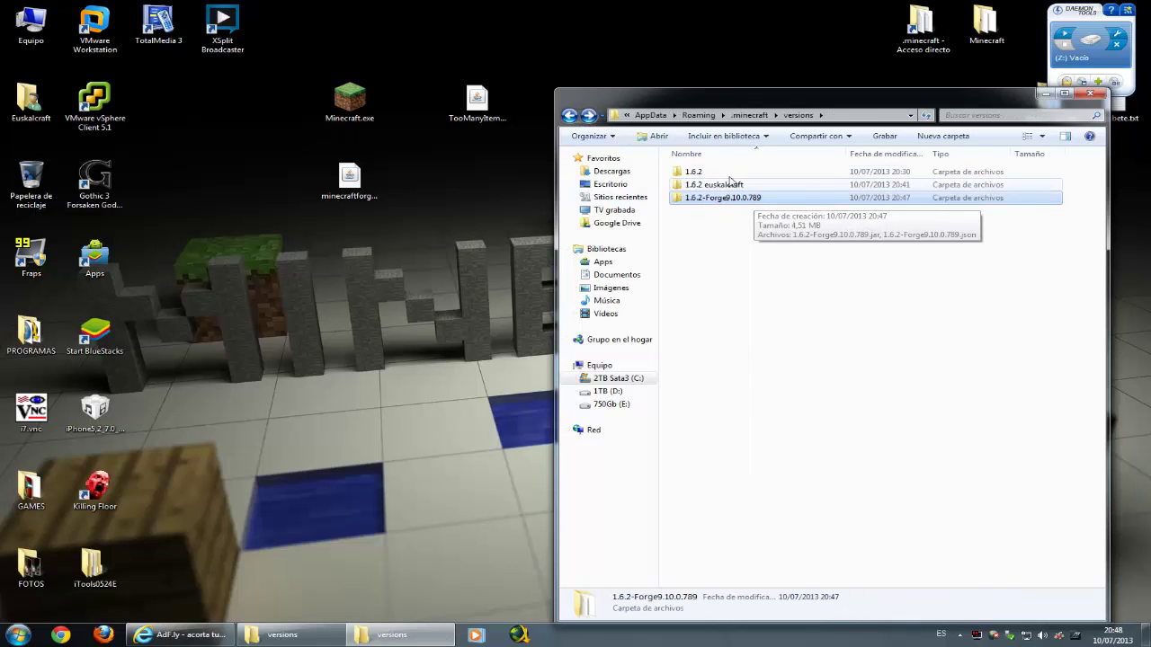
# Compare the version folders, point out the Forge installer on the desktop and return to the .minecraft folder.
pyautogui.press('Up')
pyautogui.press('Up')
pyautogui.press('Down')
pyautogui.press('Down')
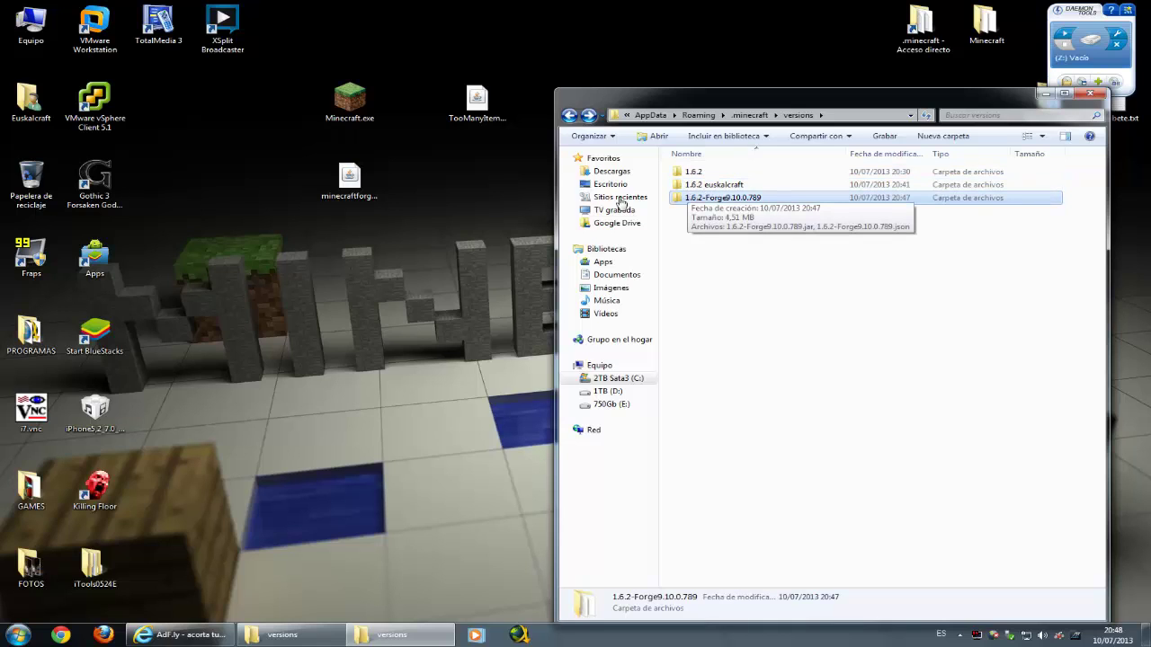
pyautogui.click(351, 185)
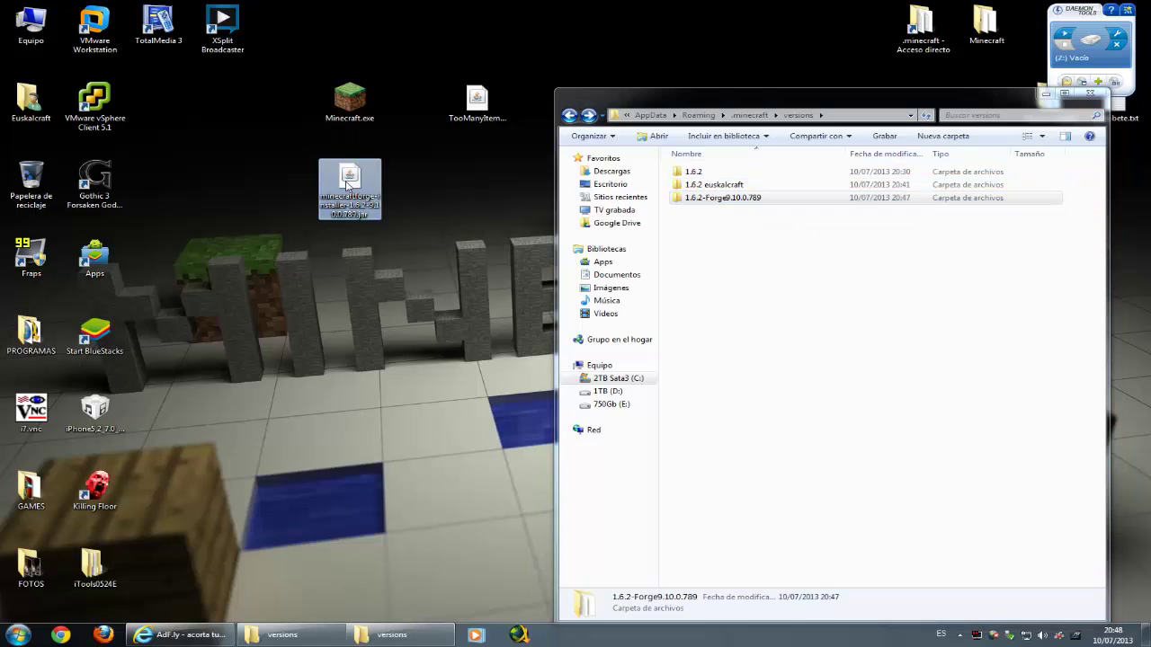
pyautogui.click(570, 115)
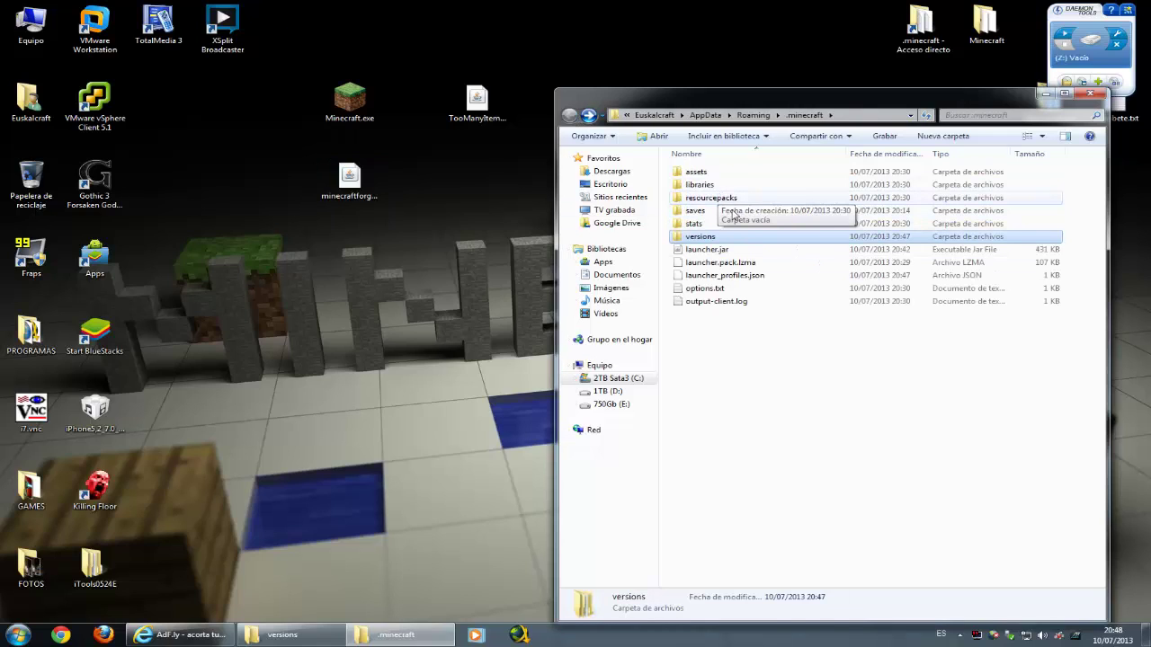
# Start the launcher from Minecraft.exe on the desktop and select the Forge profile.
pyautogui.doubleClick(350, 104)
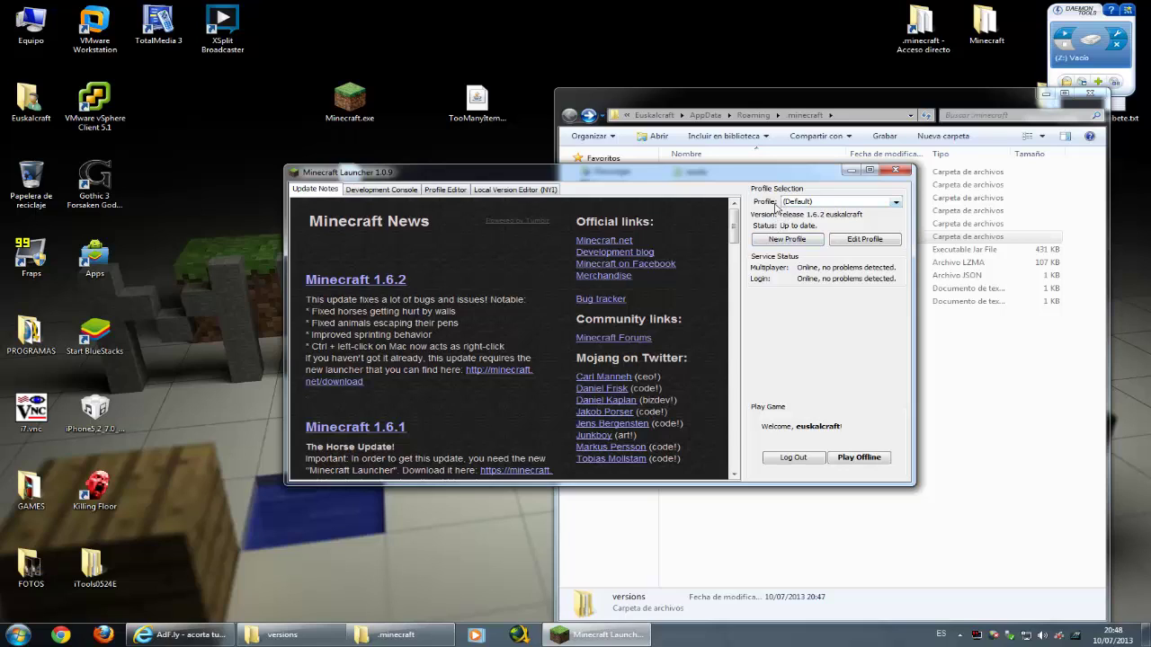
pyautogui.click(833, 207)
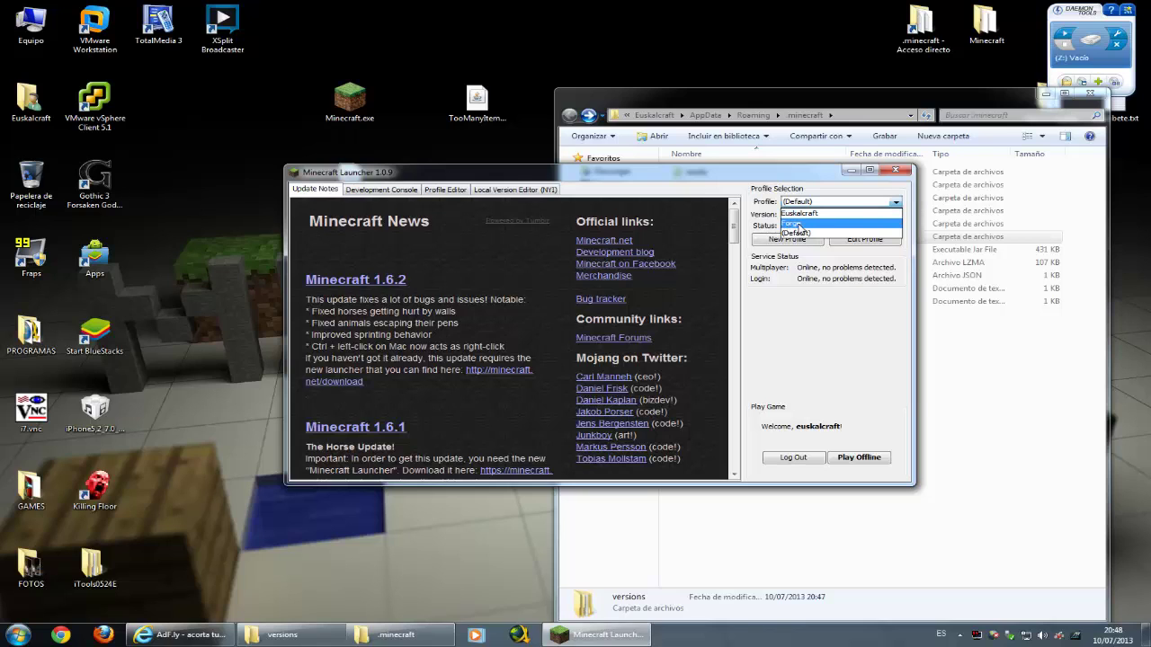
pyautogui.click(797, 225)
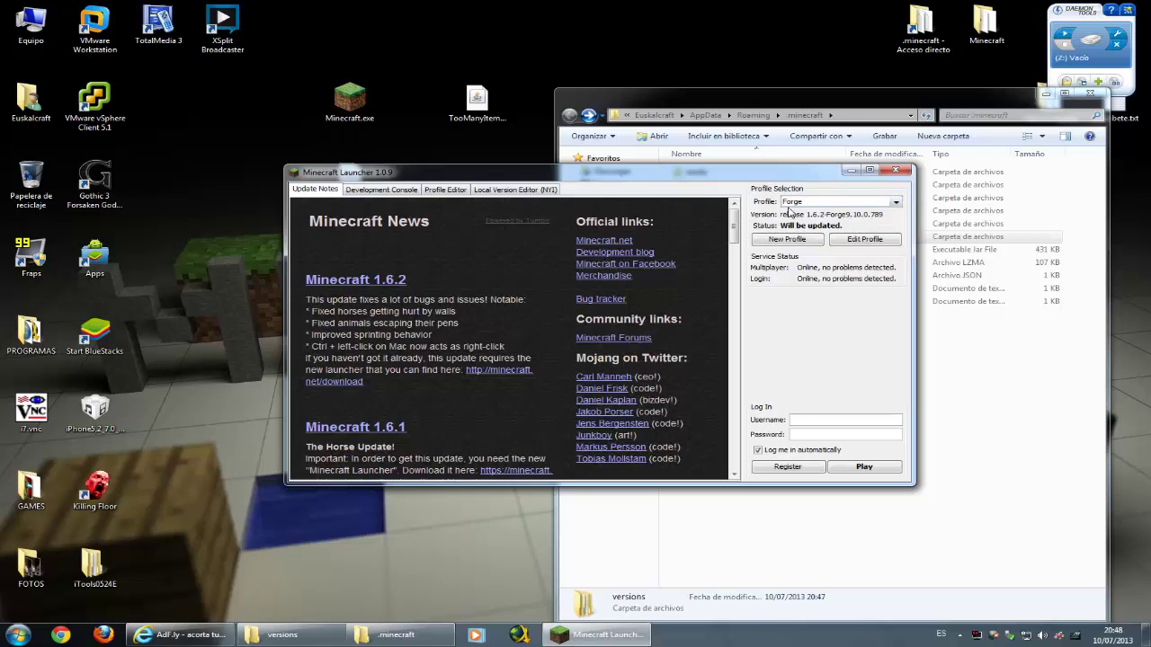
# Edit the Forge profile to enable JVM arguments with the value -Xmx4G, and save it.
pyautogui.click(845, 243)
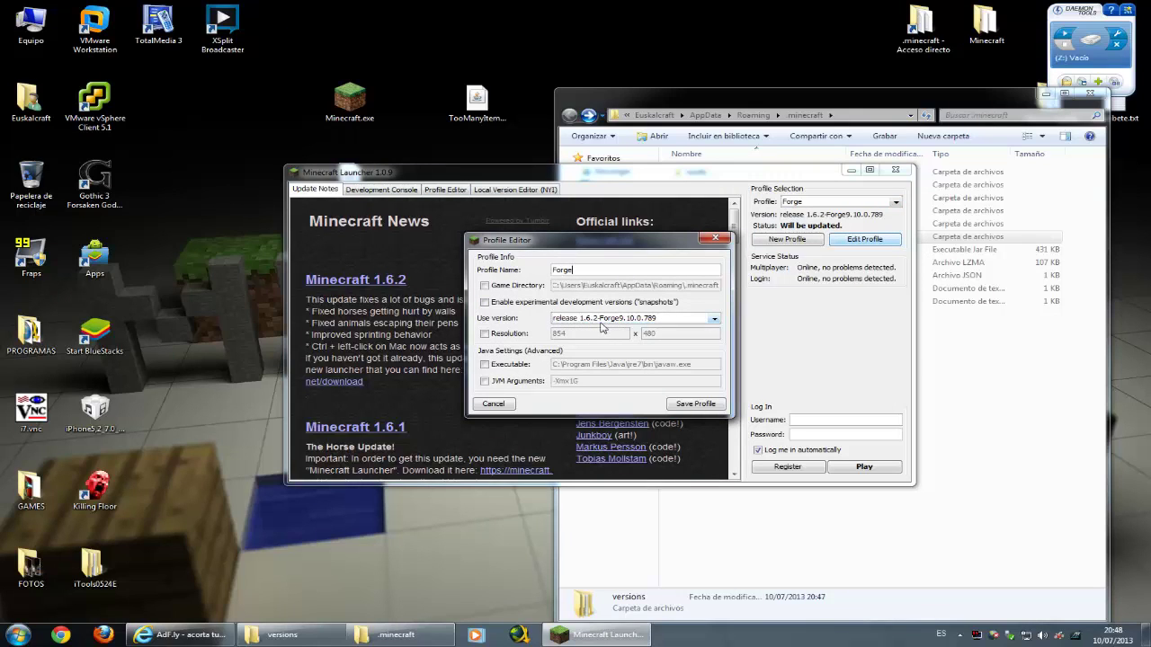
pyautogui.click(499, 382)
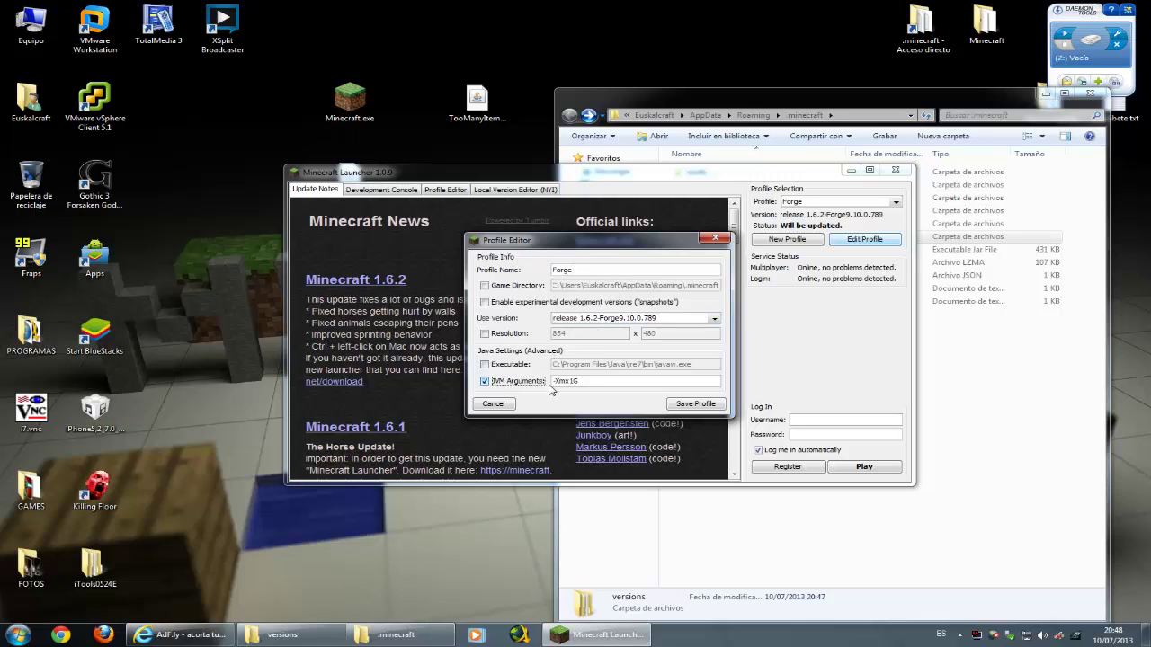
pyautogui.click(570, 381)
pyautogui.write('4')
pyautogui.press('Delete')
pyautogui.click(695, 404)
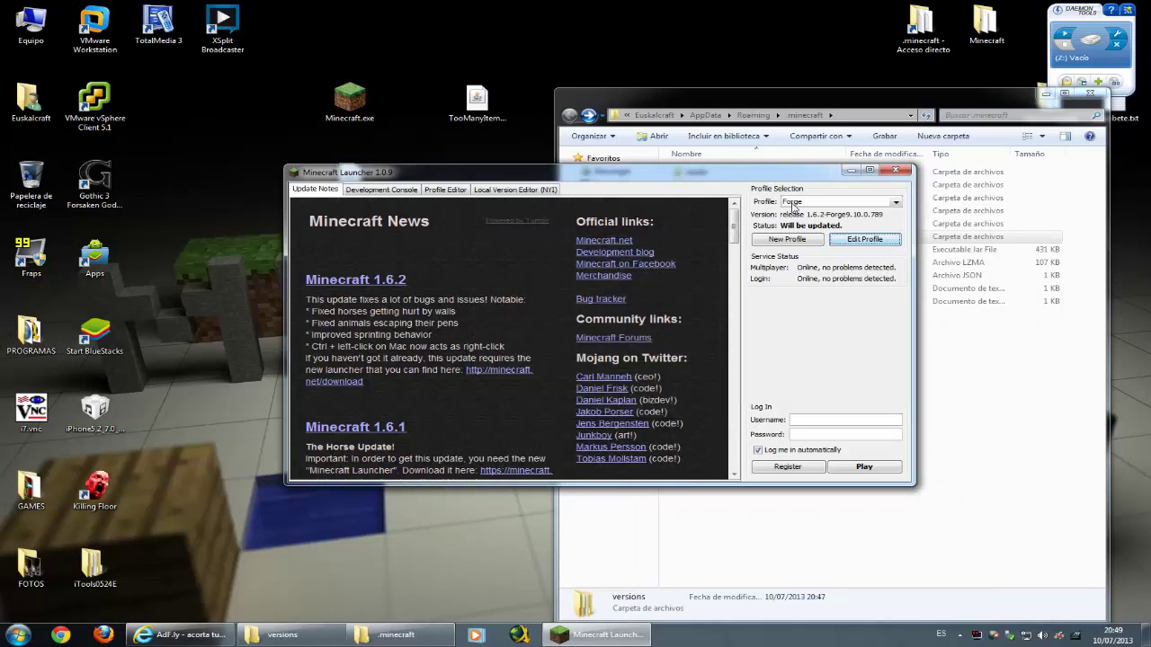
# Move the launcher window aside, log in with the account username and password, and launch the game with the Forge profile.
pyautogui.moveTo(747, 179); pyautogui.dragTo(594, 180)
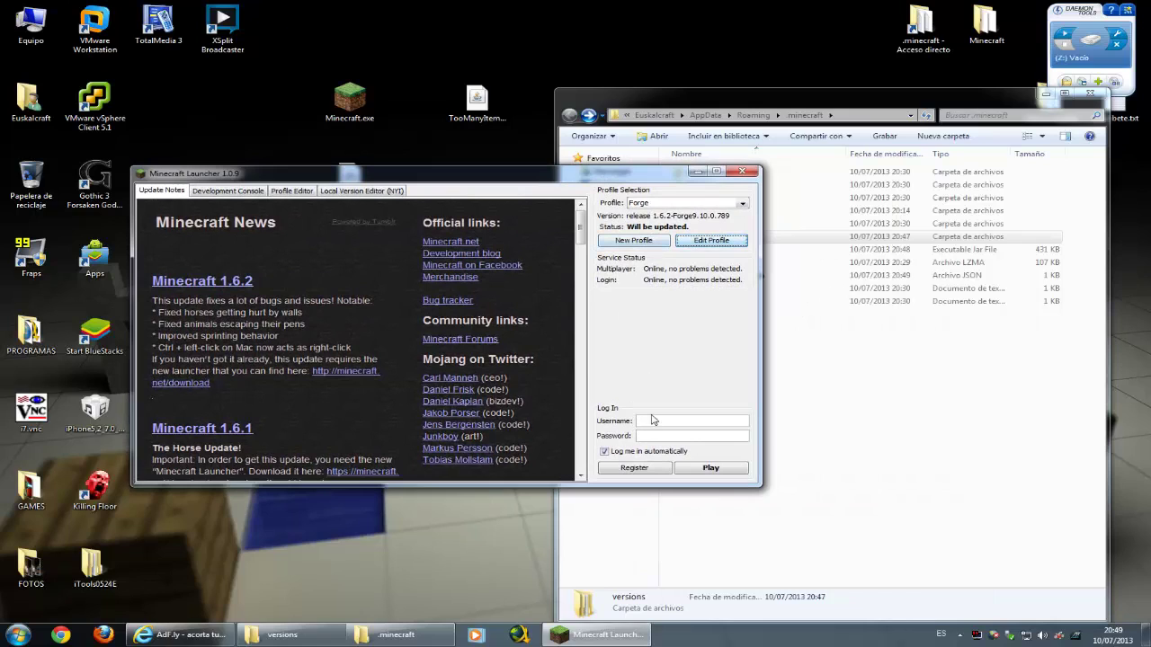
pyautogui.click(653, 420)
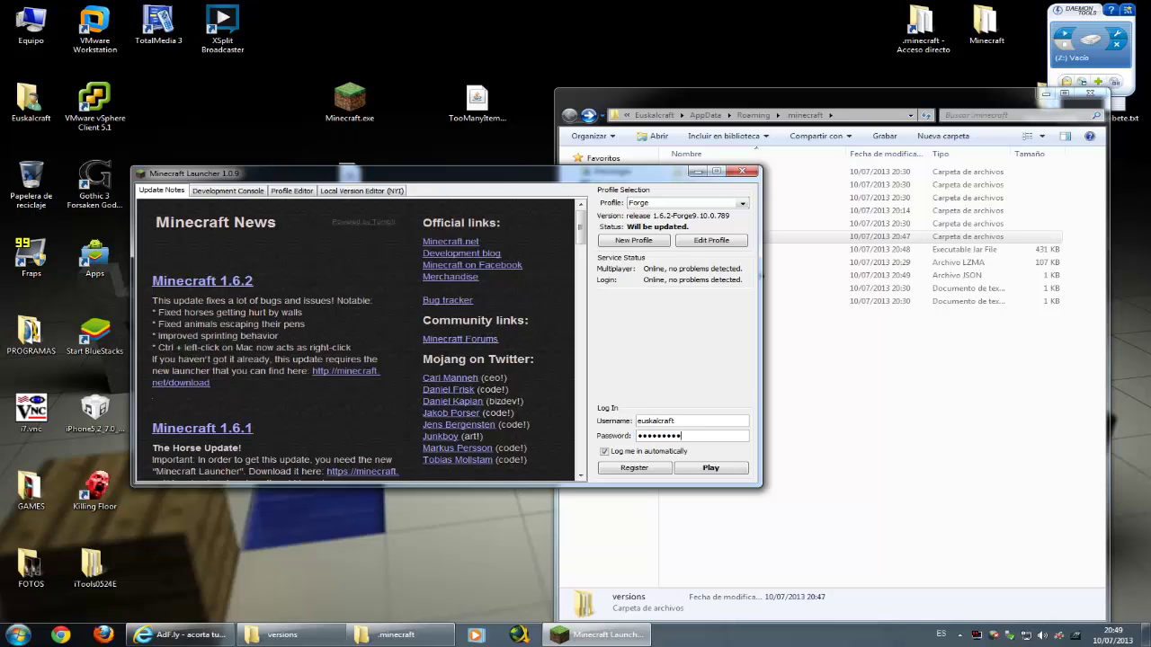
pyautogui.click(711, 469)
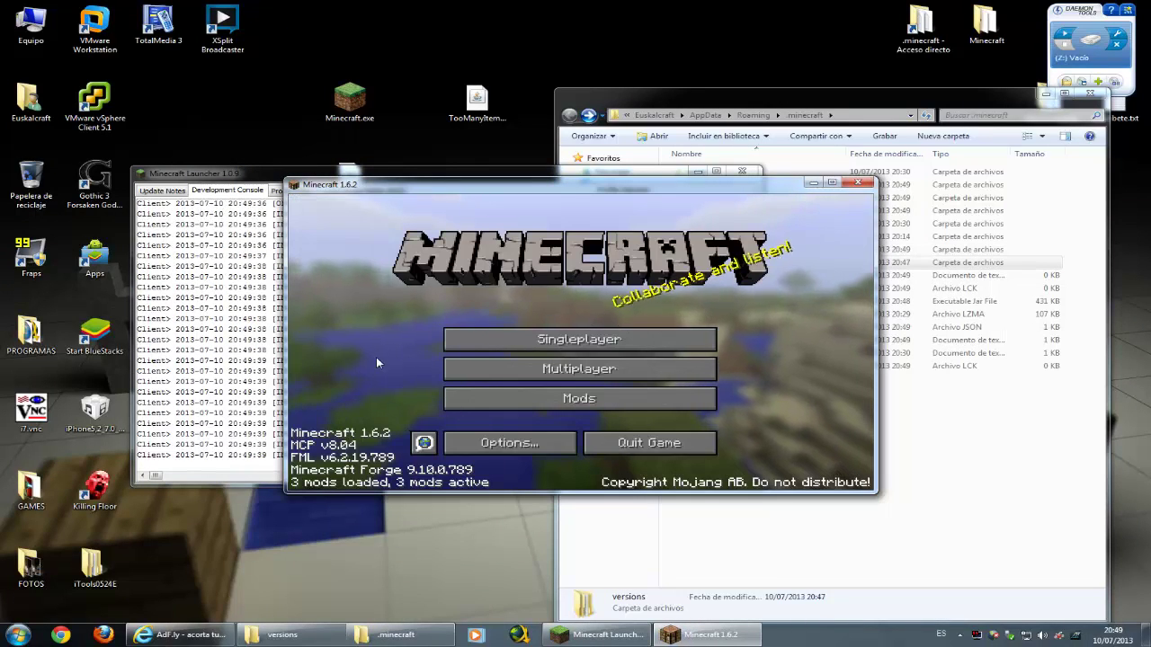
# Examine the details of Forge Mod Loader, Minecraft Forge and Minecraft Coder Pack in the mod list, and exit the game and launcher.
pyautogui.click(576, 403)
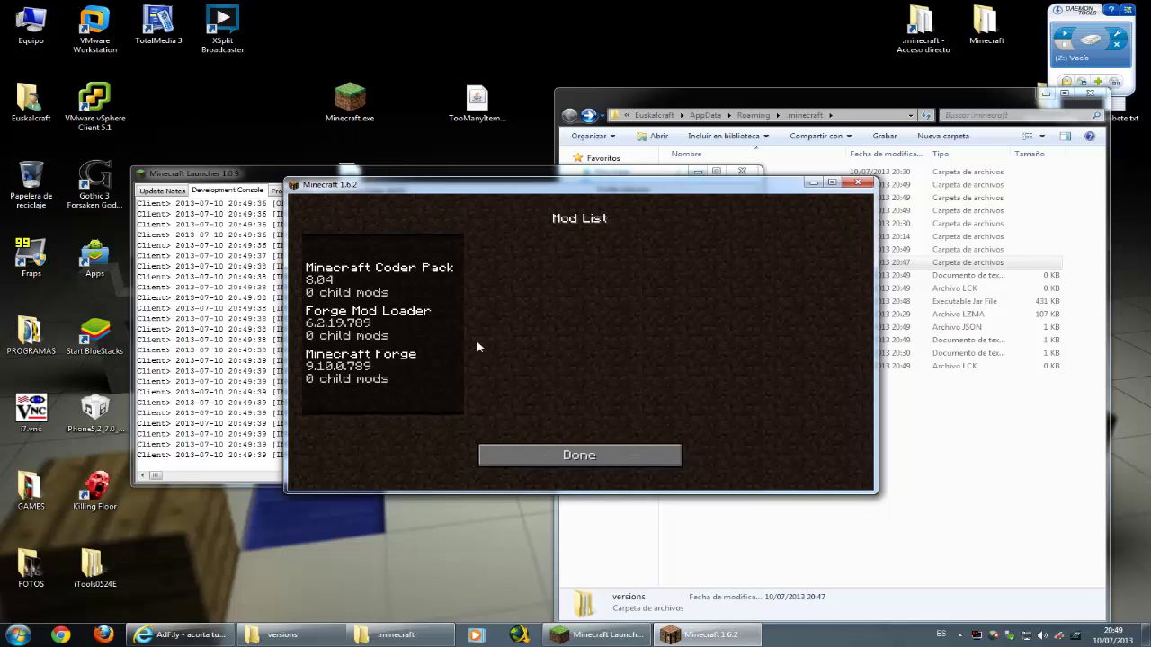
pyautogui.click(356, 317)
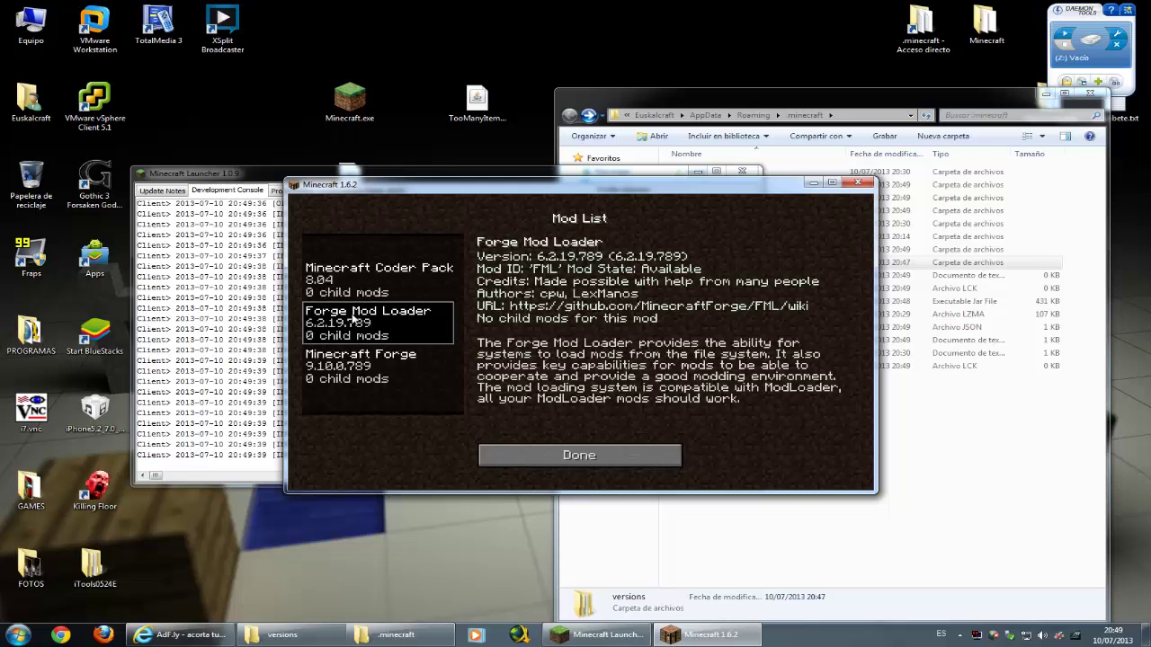
pyautogui.click(351, 373)
pyautogui.click(353, 329)
pyautogui.click(354, 391)
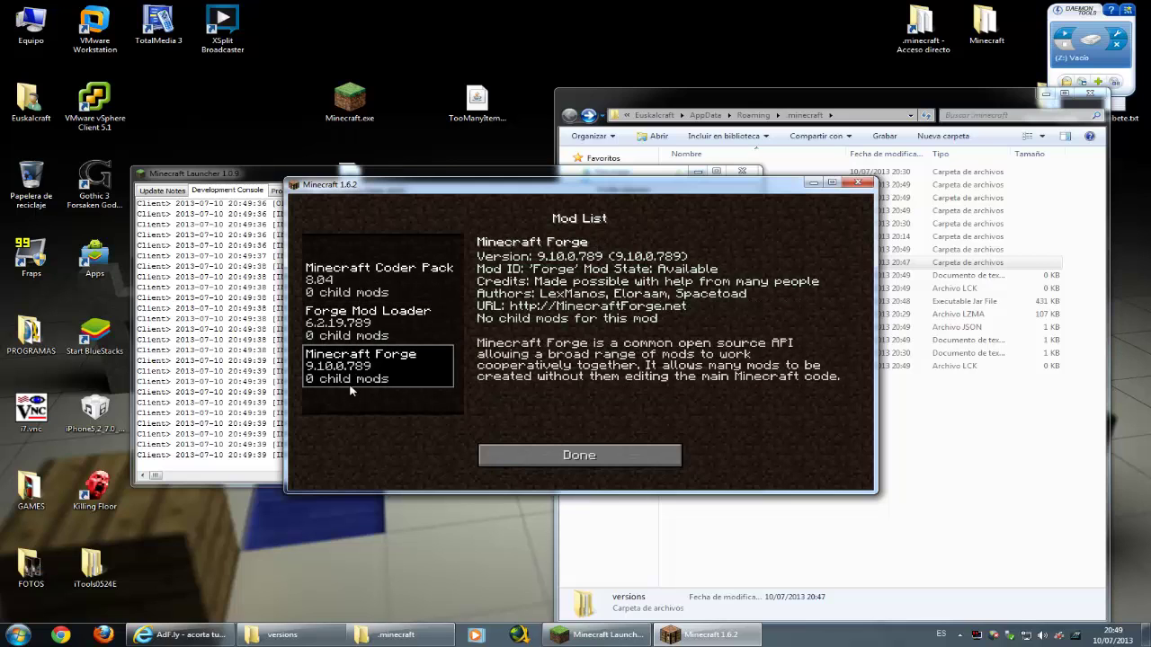
pyautogui.click(354, 331)
pyautogui.click(352, 284)
pyautogui.click(519, 452)
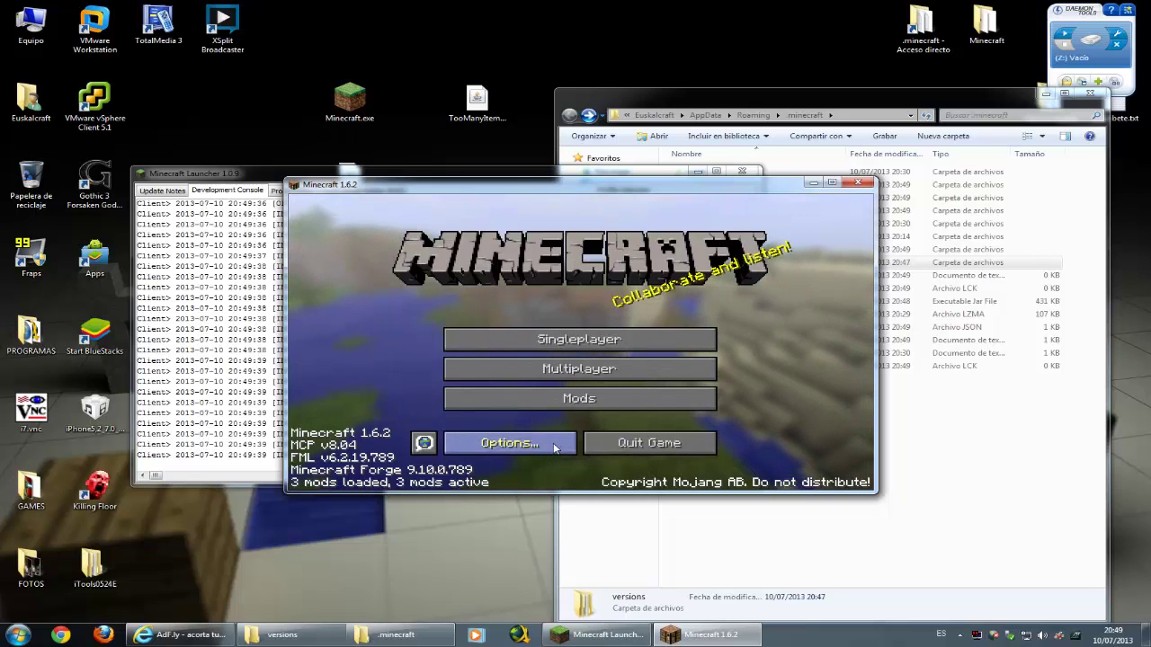
pyautogui.click(657, 449)
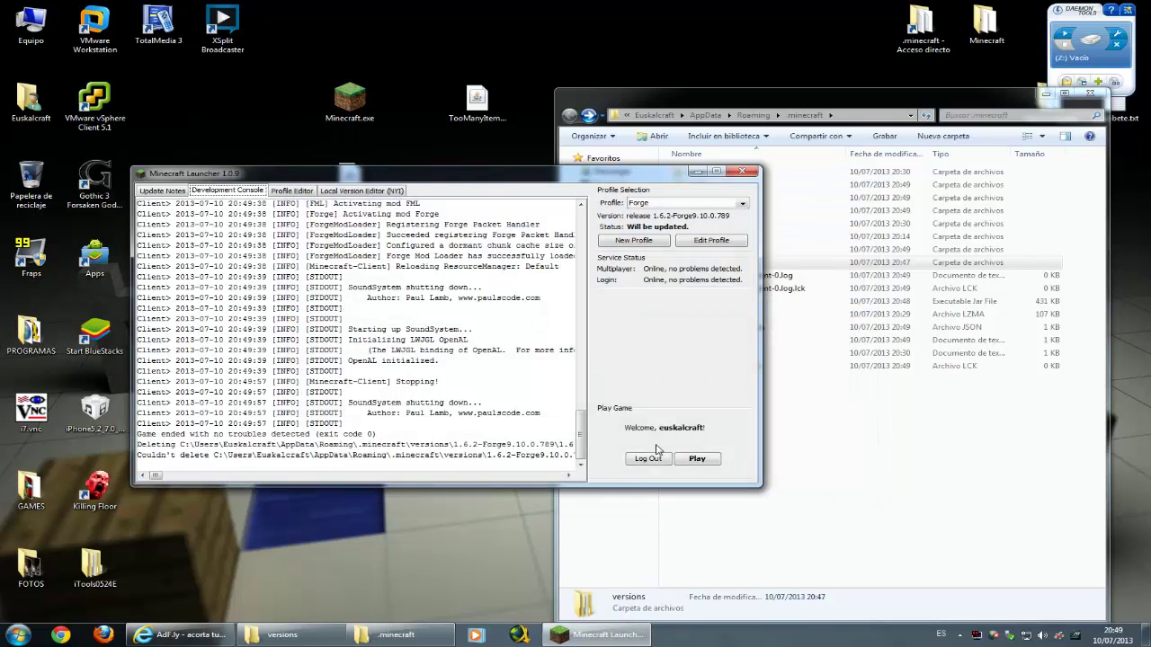
pyautogui.click(743, 172)
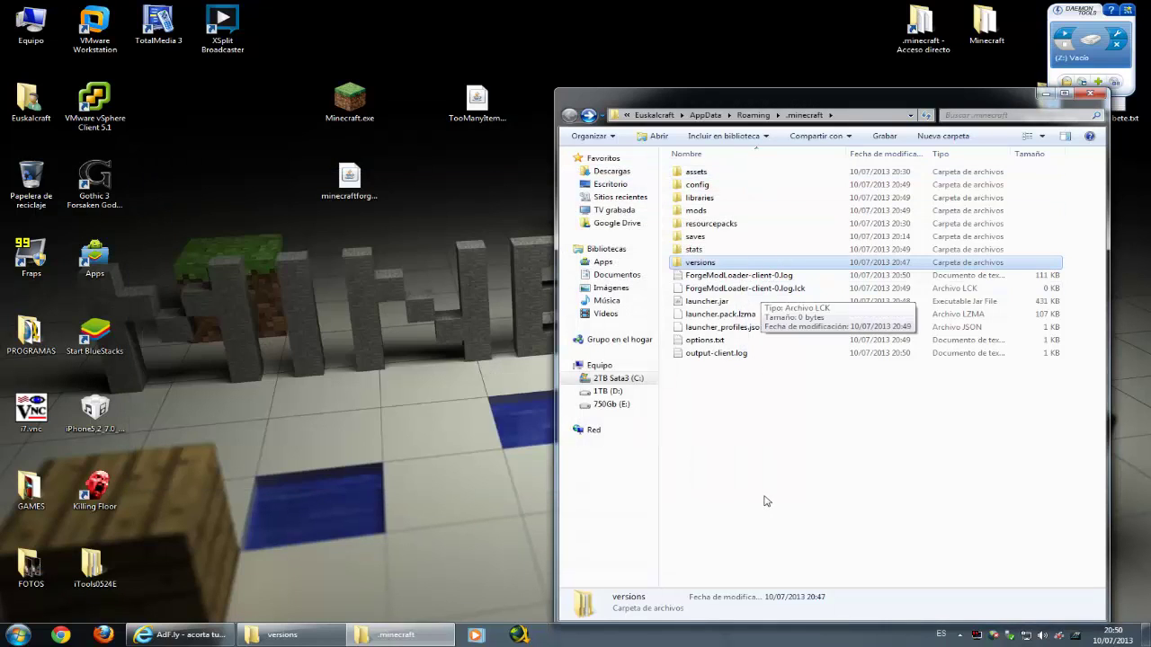
# Copy the TooManyItems jar from the desktop into the mods folder, return to .minecraft and shift its window slightly.
pyautogui.doubleClick(698, 212)
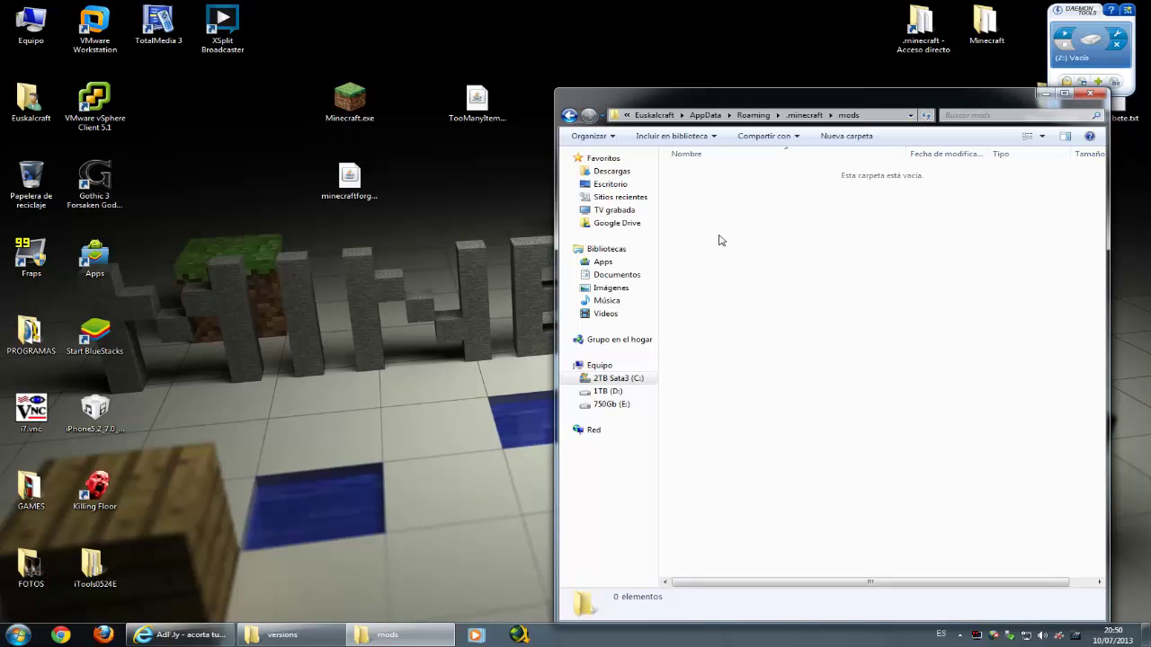
pyautogui.moveTo(476, 118); pyautogui.dragTo(413, 187)
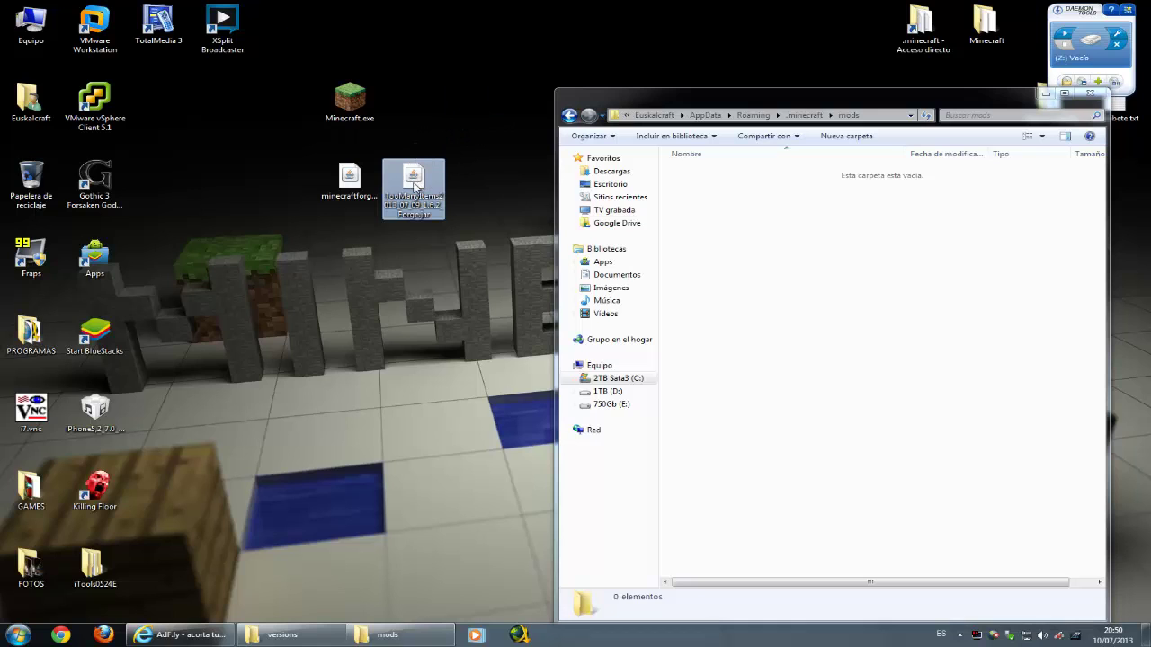
pyautogui.moveTo(734, 310); pyautogui.dragTo(756, 288)
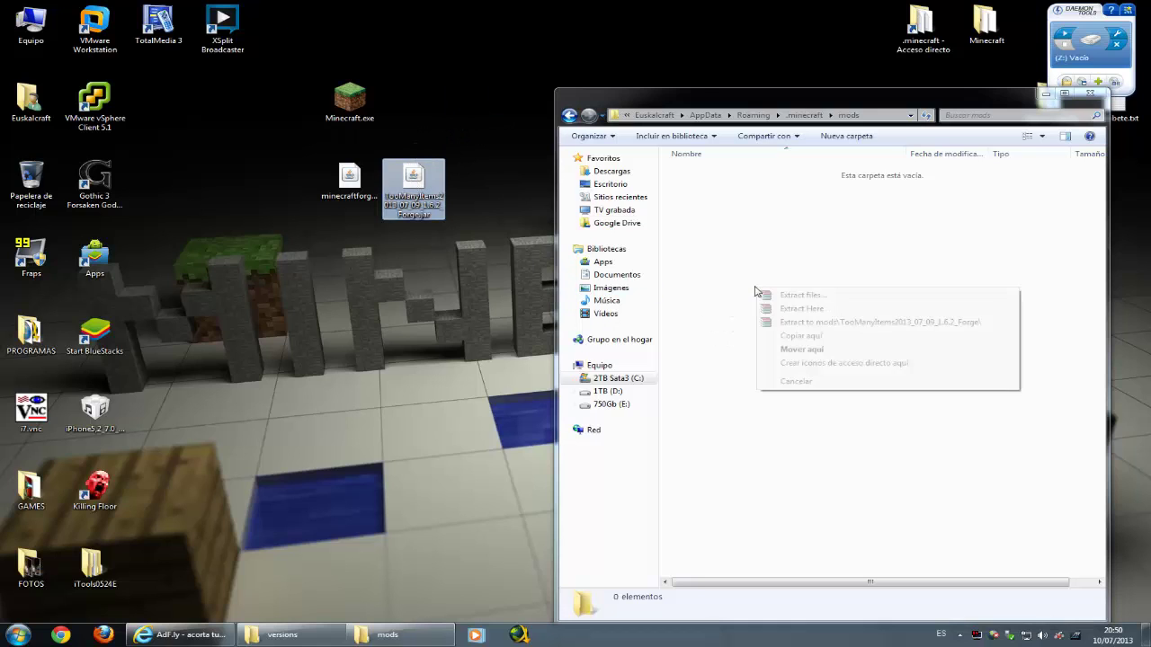
pyautogui.click(786, 331)
pyautogui.click(569, 116)
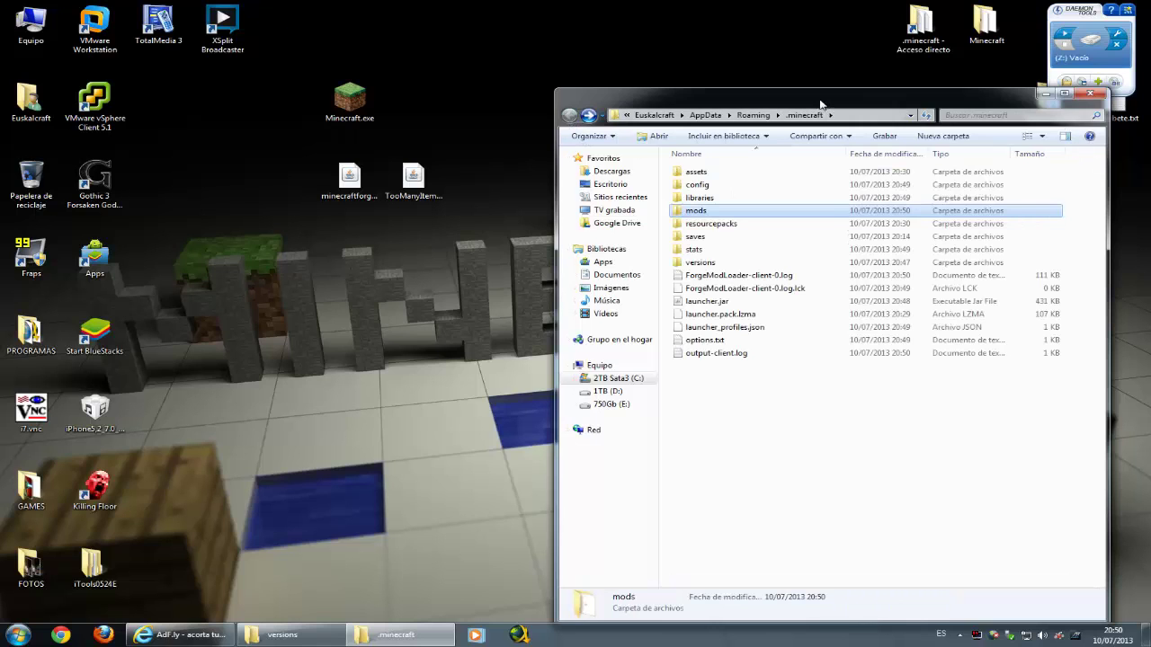
pyautogui.moveTo(899, 94); pyautogui.dragTo(837, 86)
# Reopen the launcher, run the game offline with the (Default) profile to check its title screen, and quit the game.
pyautogui.doubleClick(353, 107)
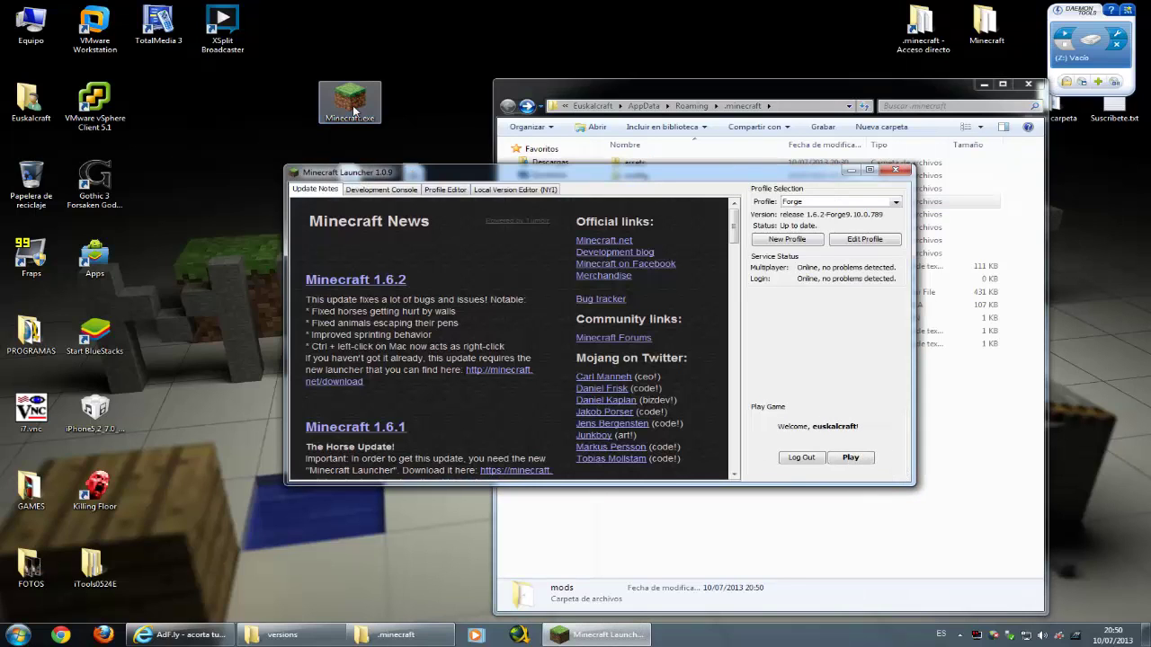
pyautogui.click(837, 206)
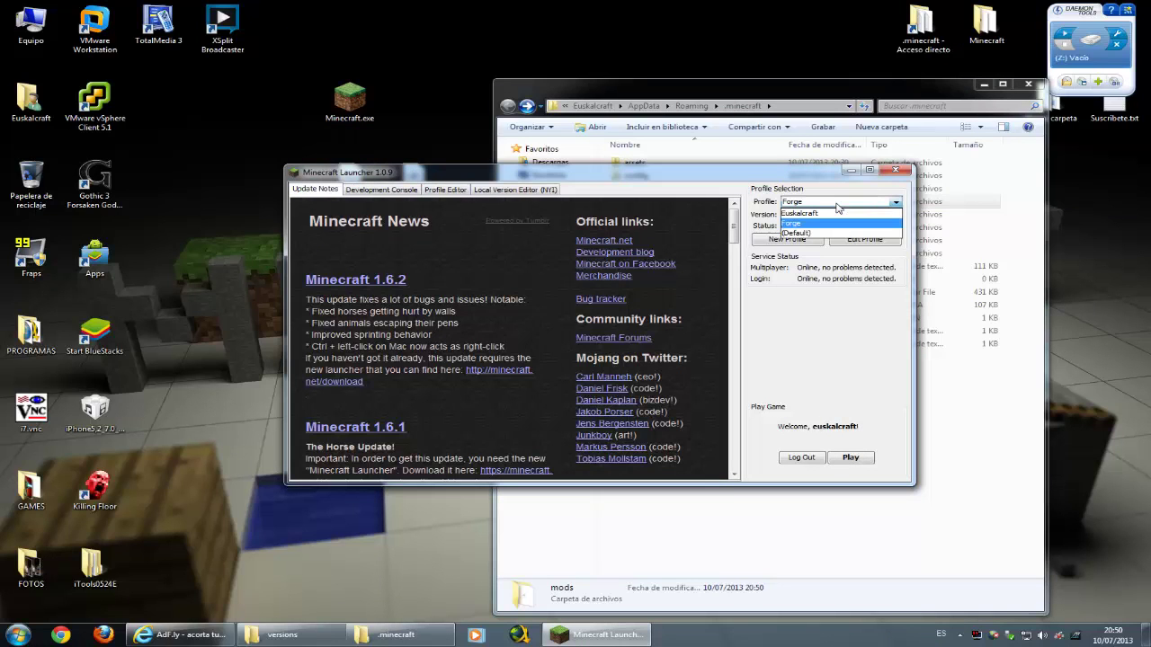
pyautogui.click(799, 233)
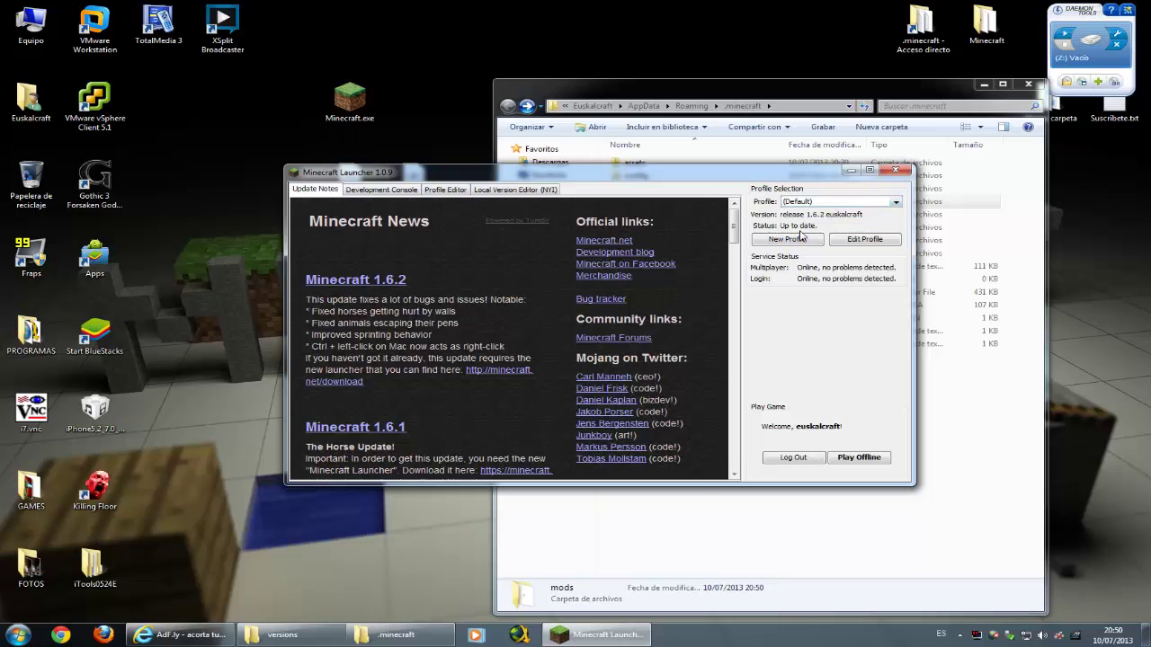
pyautogui.click(862, 459)
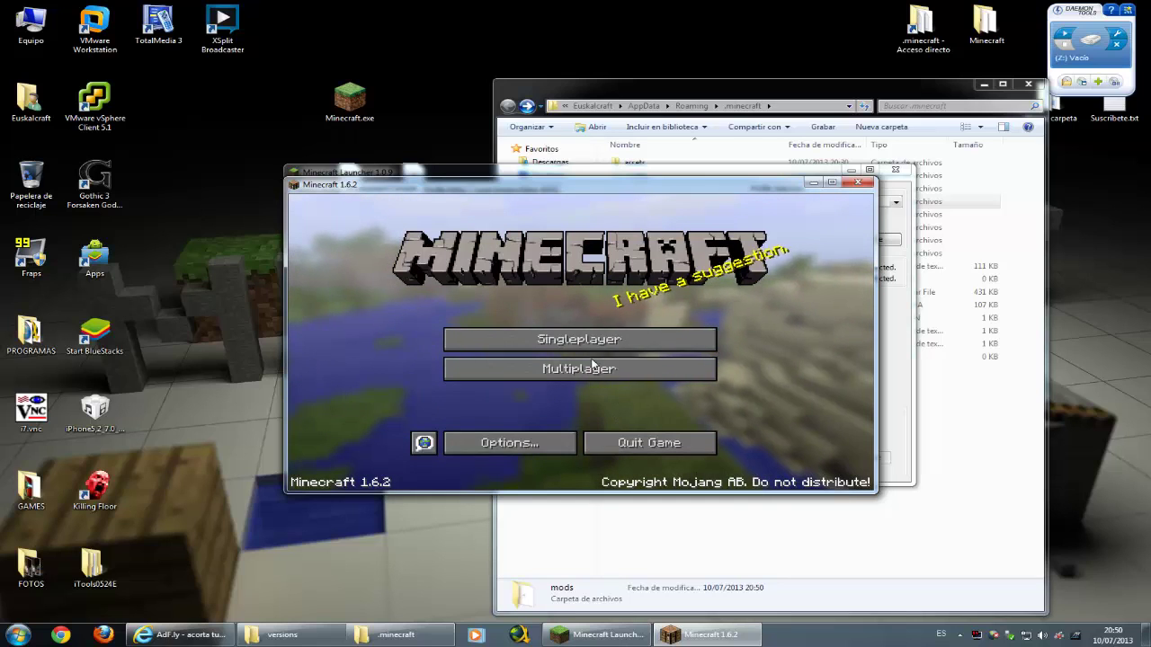
pyautogui.click(649, 444)
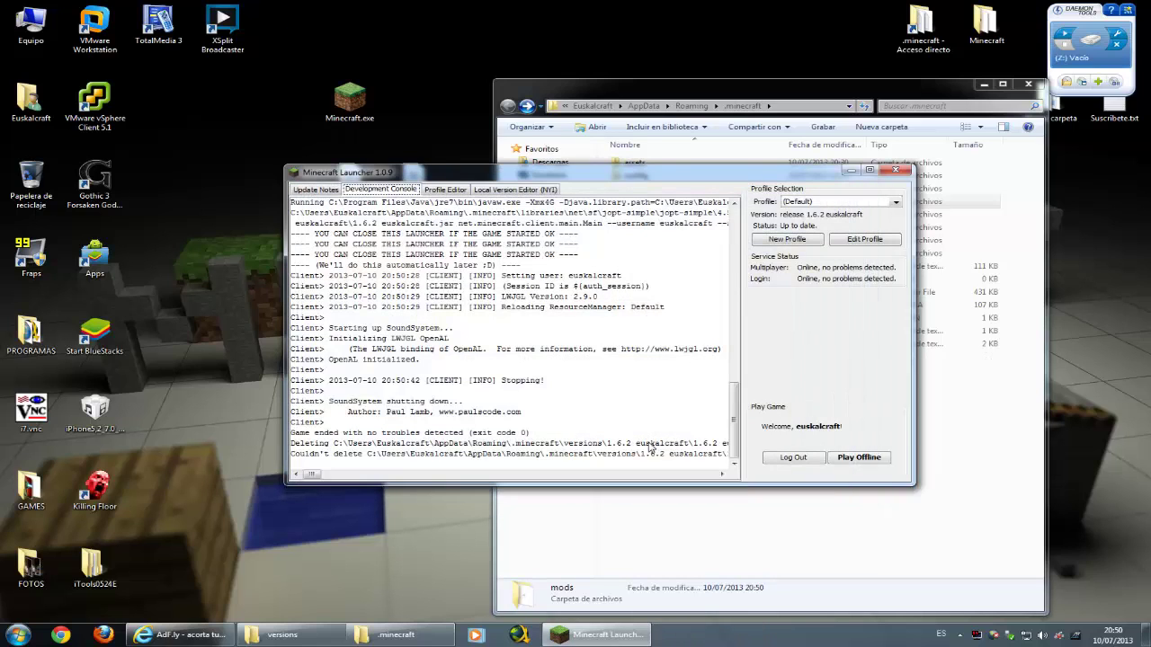
# Launch the game with the Forge profile and check the TooManyItems entry in the mod list.
pyautogui.click(800, 203)
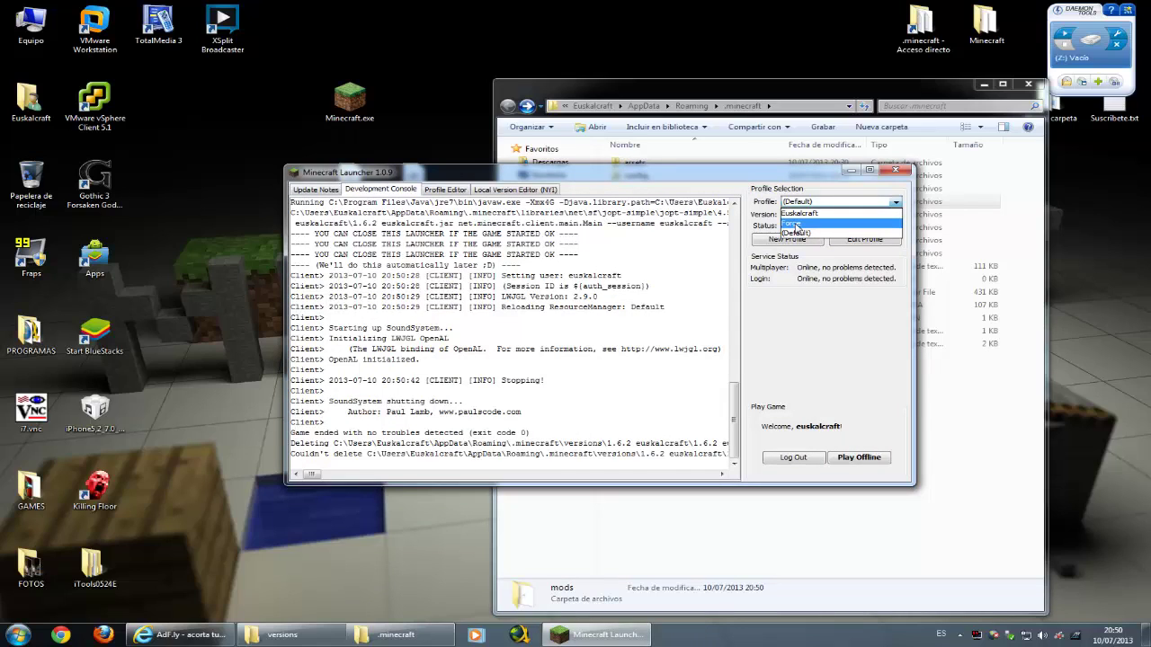
pyautogui.click(795, 225)
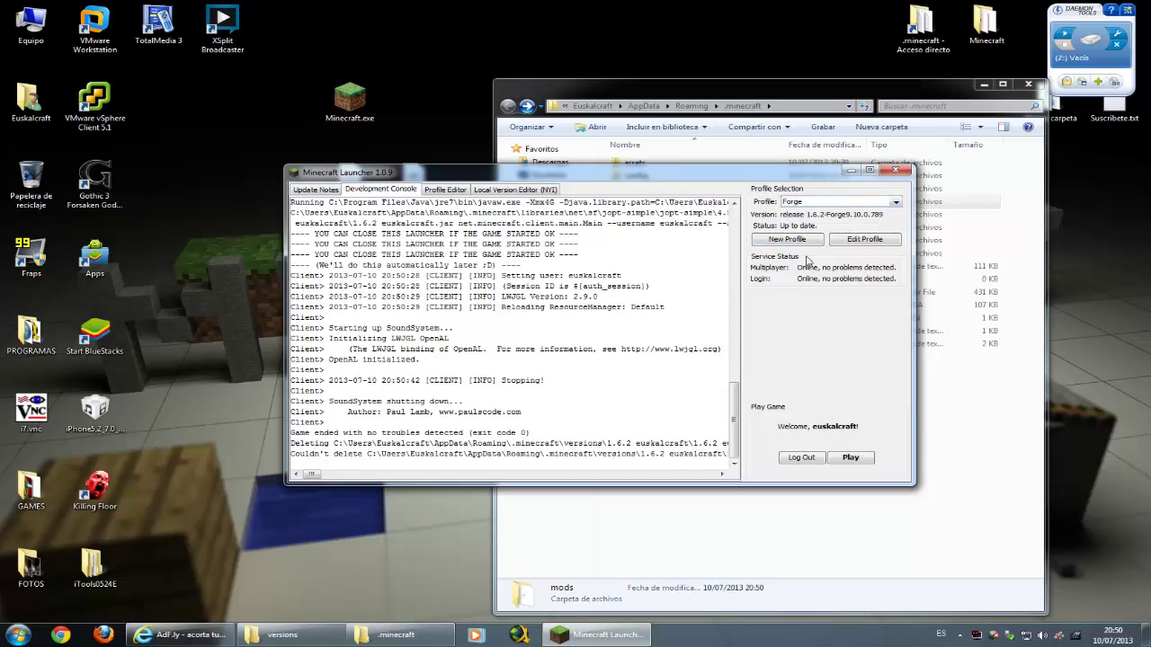
pyautogui.click(852, 458)
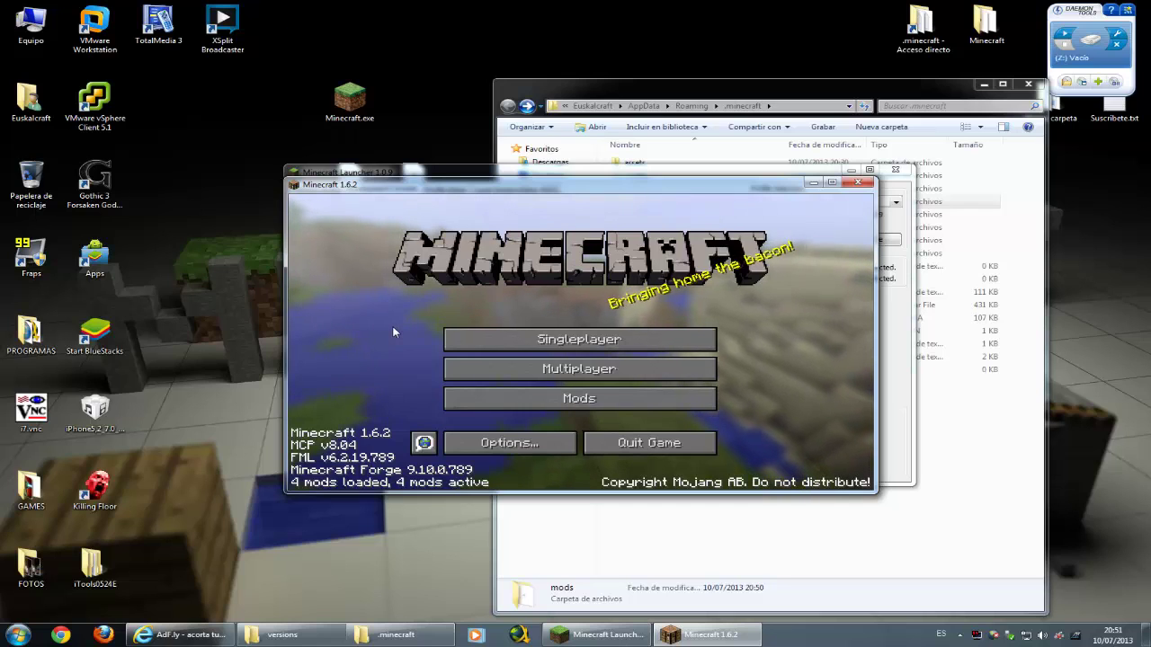
pyautogui.click(539, 396)
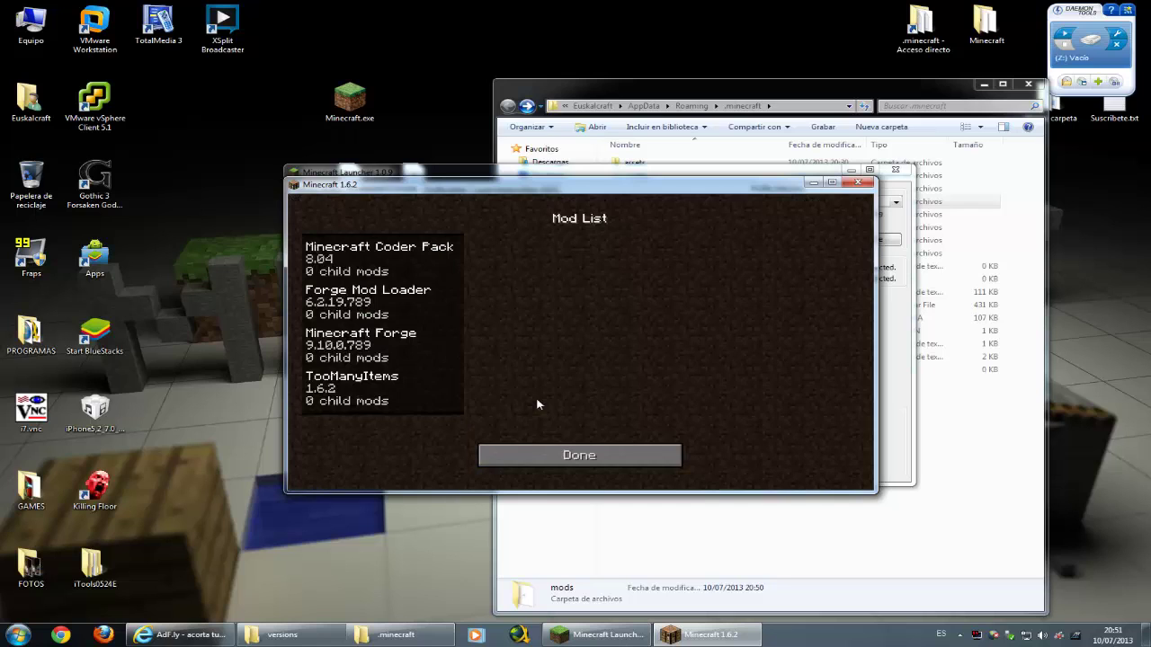
pyautogui.click(350, 388)
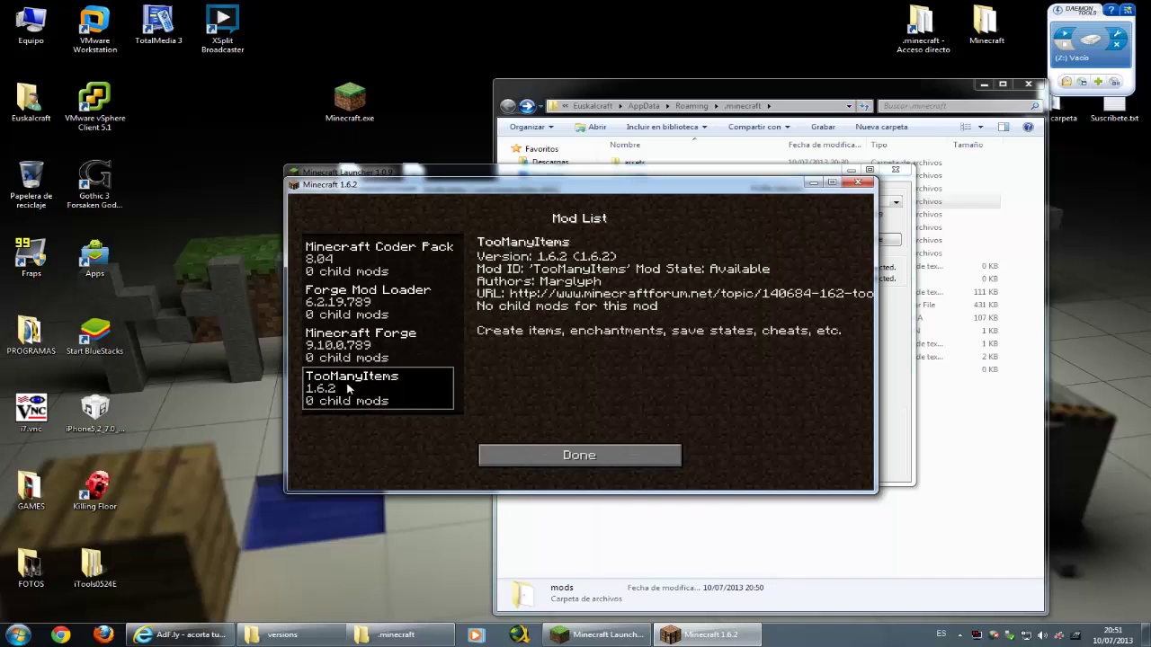
pyautogui.click(565, 459)
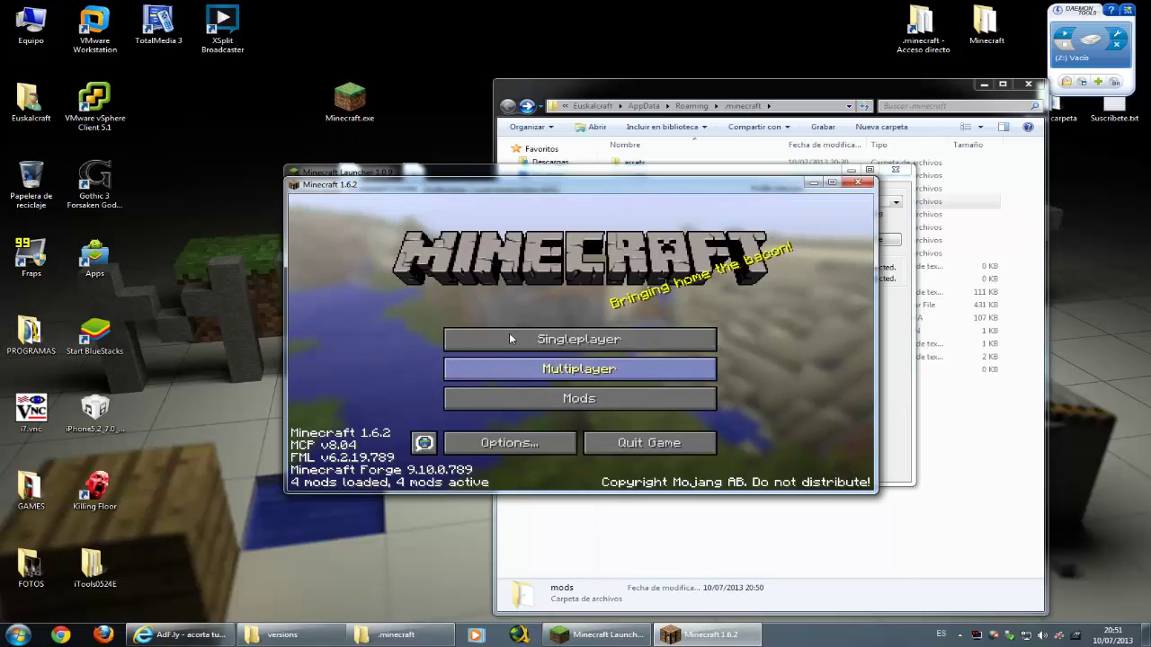
# Create a singleplayer world named New World in Creative mode, maximizing and restoring the game window while it loads.
pyautogui.click(509, 335)
pyautogui.click(679, 439)
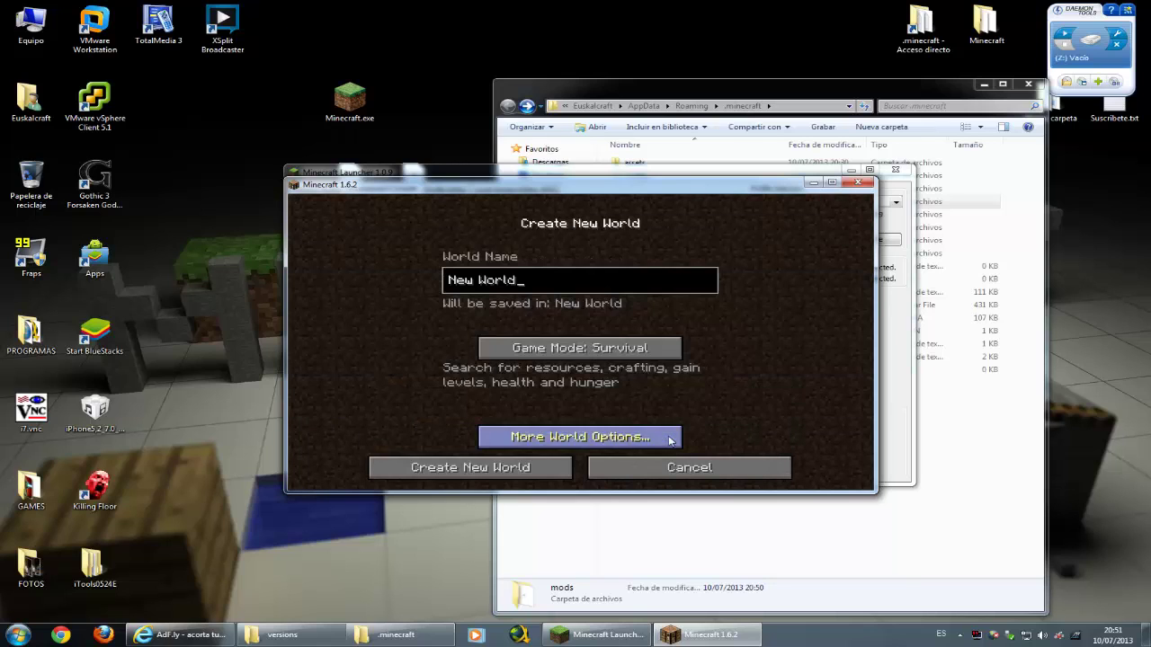
pyautogui.click(578, 349)
pyautogui.click(578, 349)
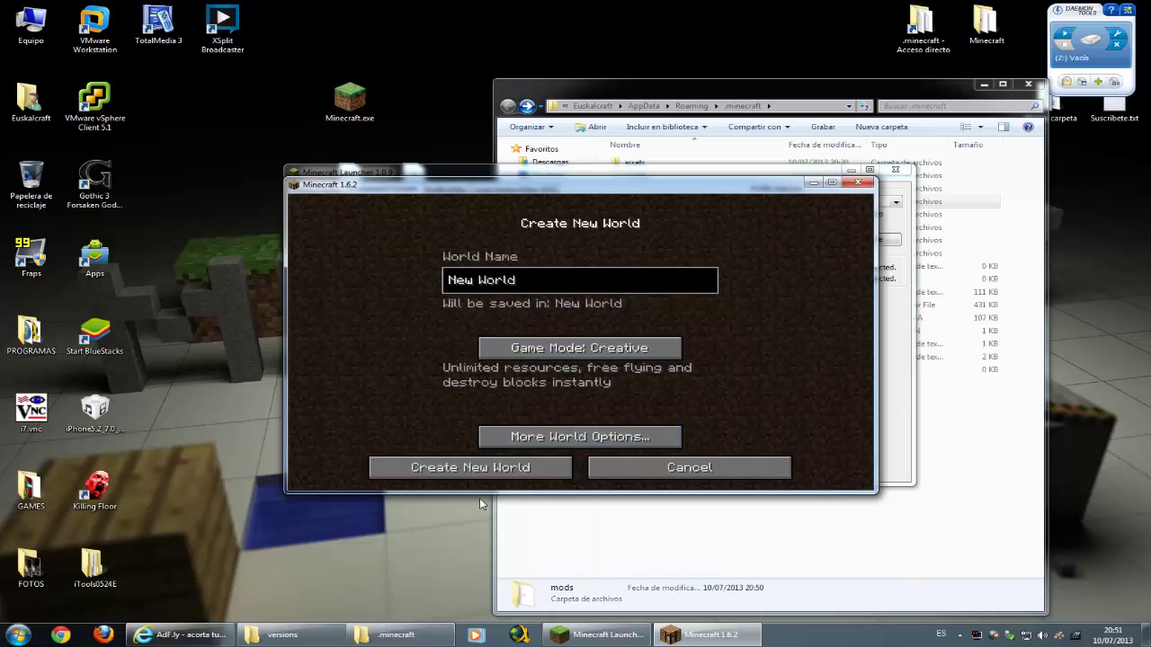
pyautogui.click(457, 477)
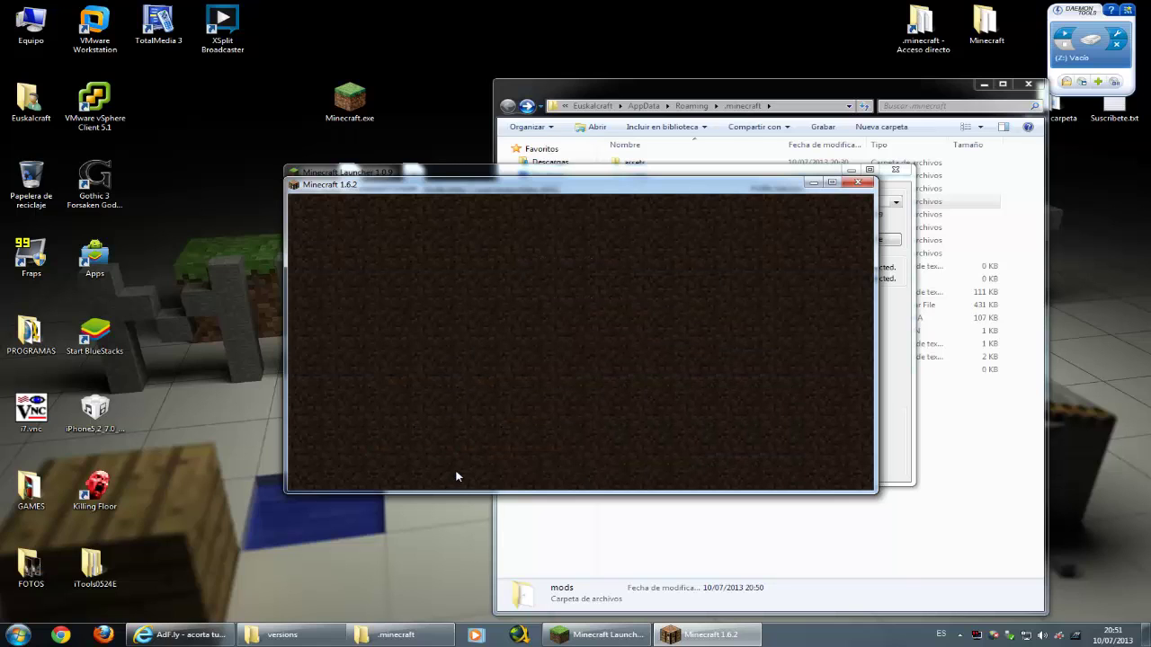
pyautogui.click(832, 185)
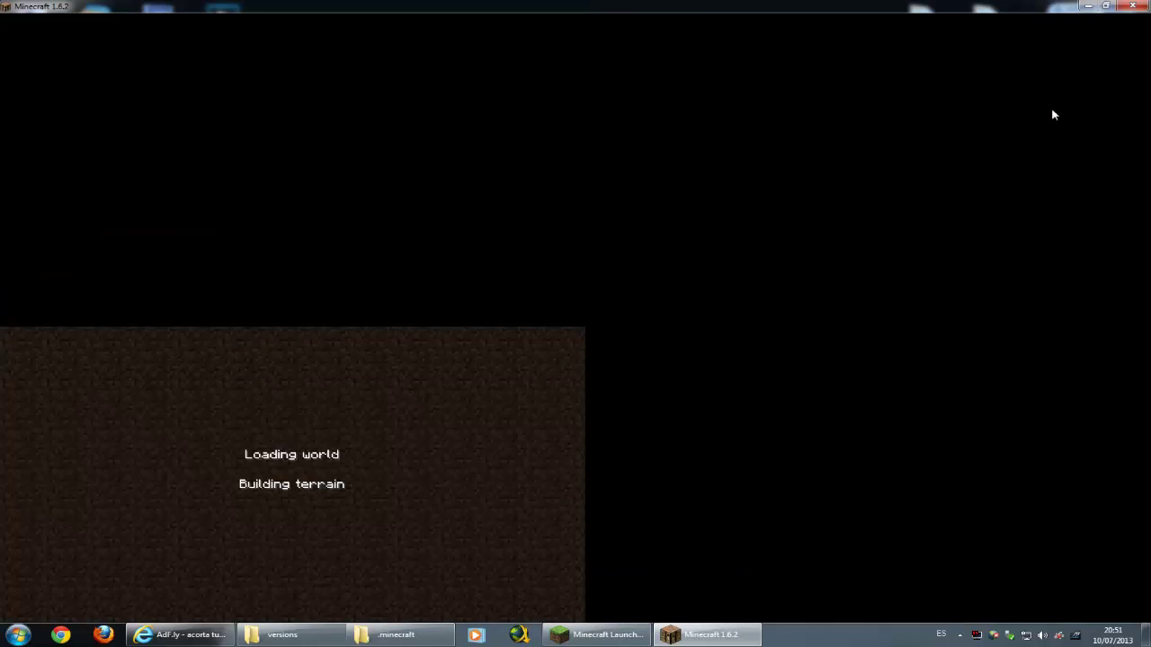
pyautogui.click(1107, 8)
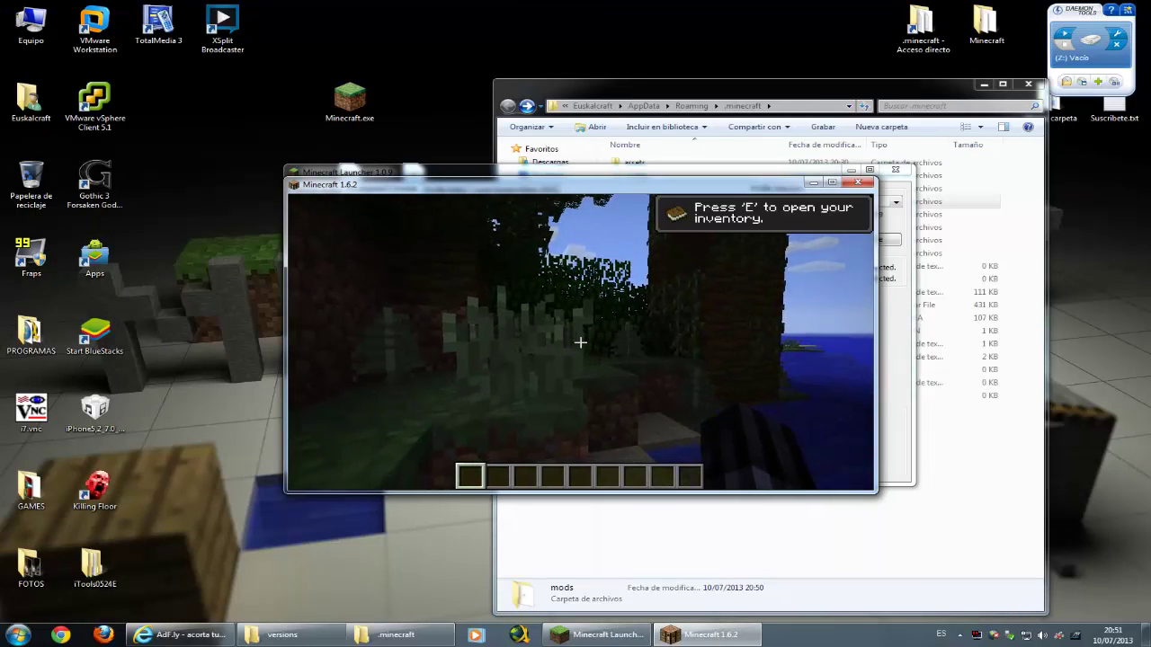
# Open the inventory in the maximized game window, browse several pages of the TooManyItems item list, and close the inventory.
pyautogui.press('e')
pyautogui.click(832, 183)
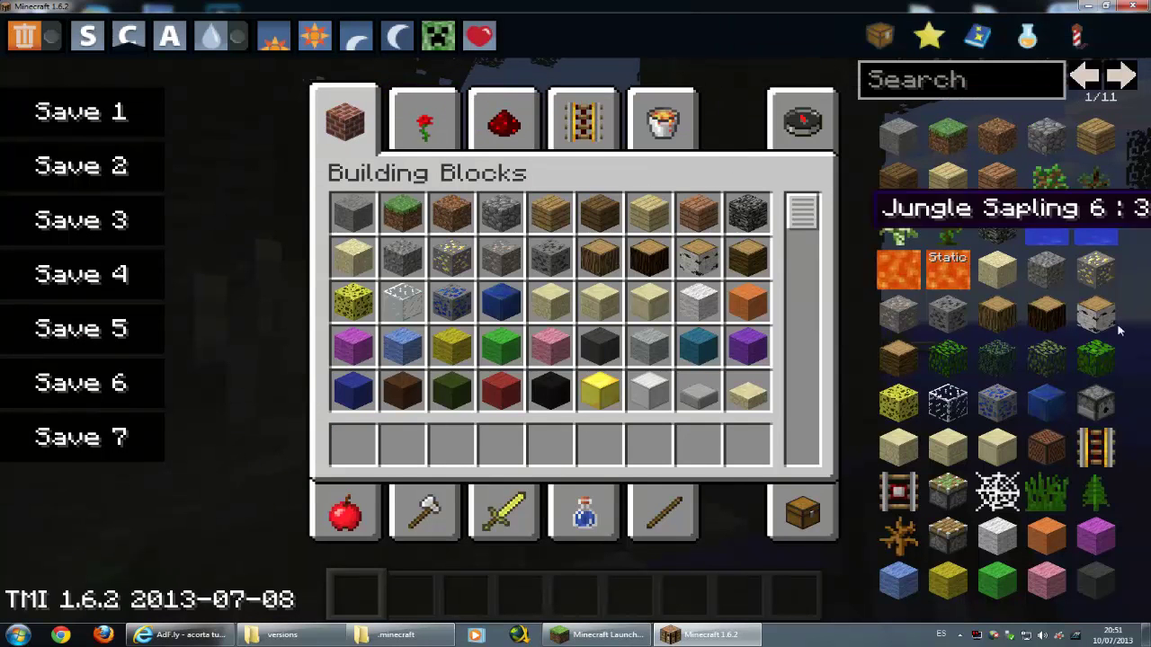
pyautogui.click(1121, 79)
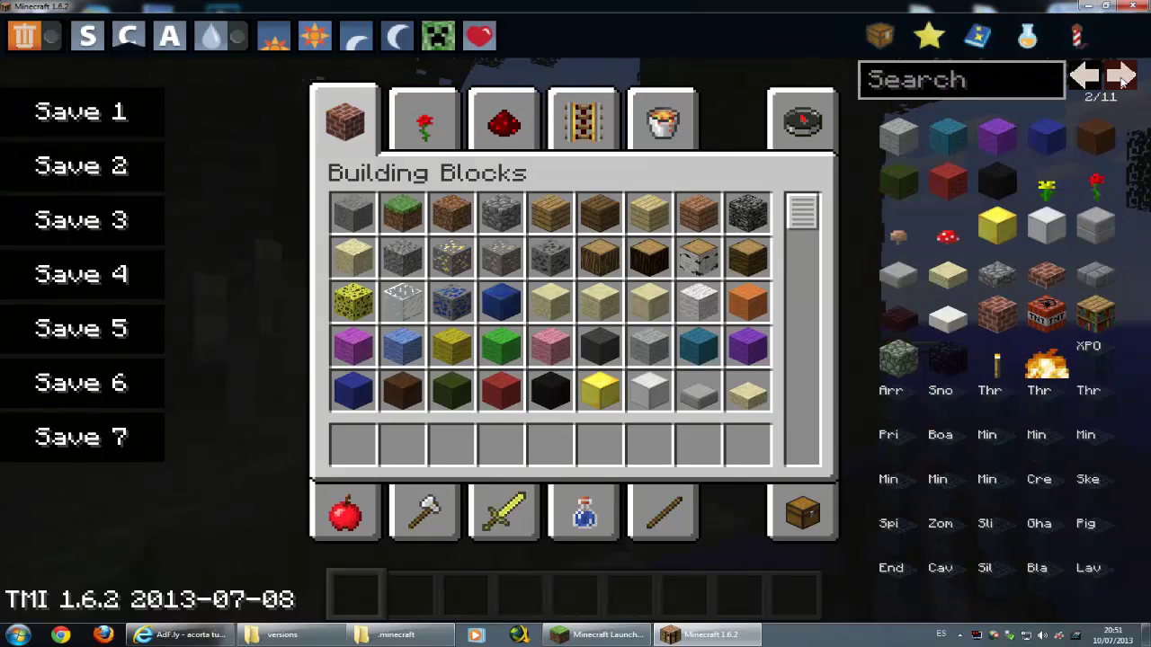
pyautogui.click(1120, 79)
pyautogui.click(1120, 80)
pyautogui.click(1120, 79)
pyautogui.click(1121, 80)
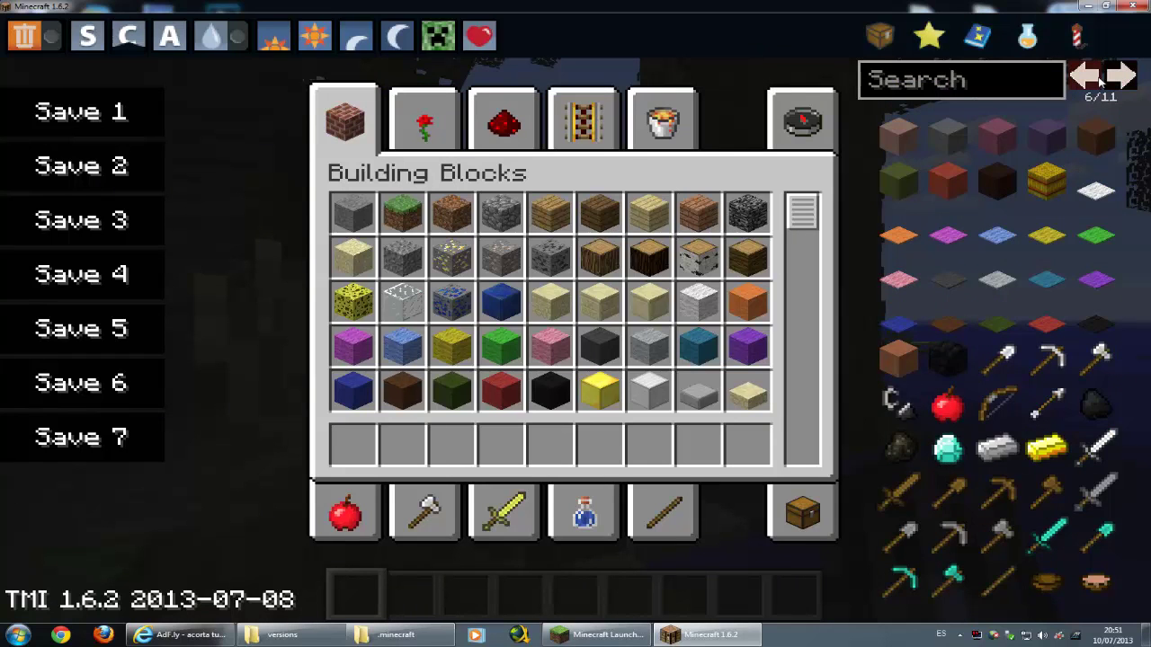
pyautogui.click(1120, 79)
pyautogui.click(1120, 79)
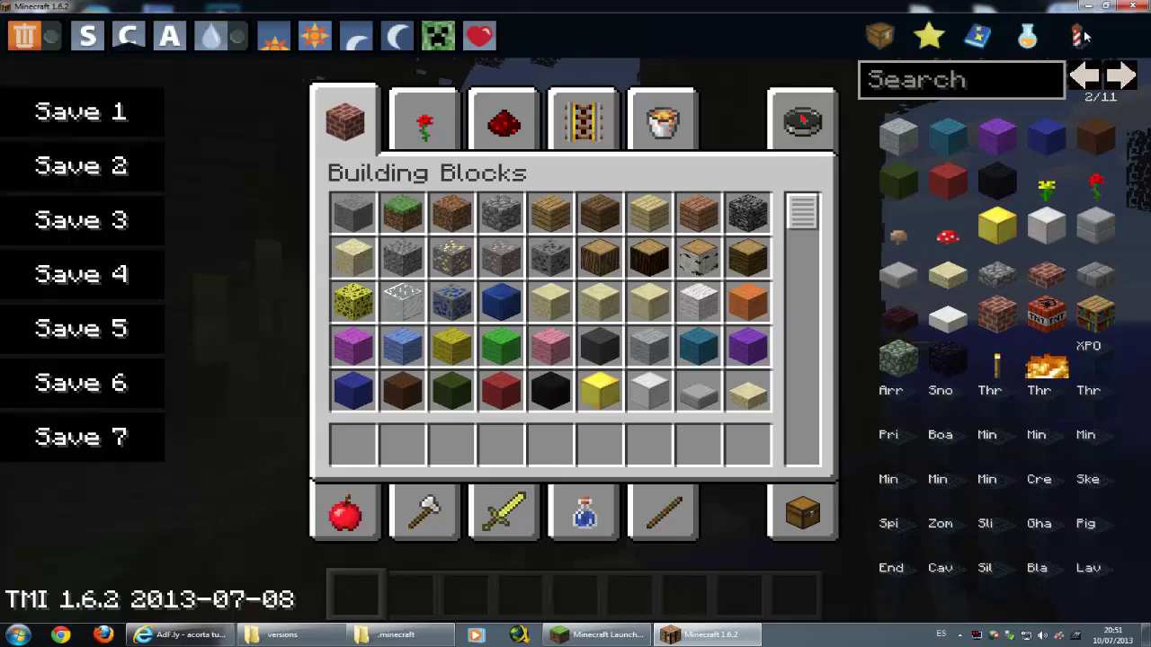
pyautogui.press('e')
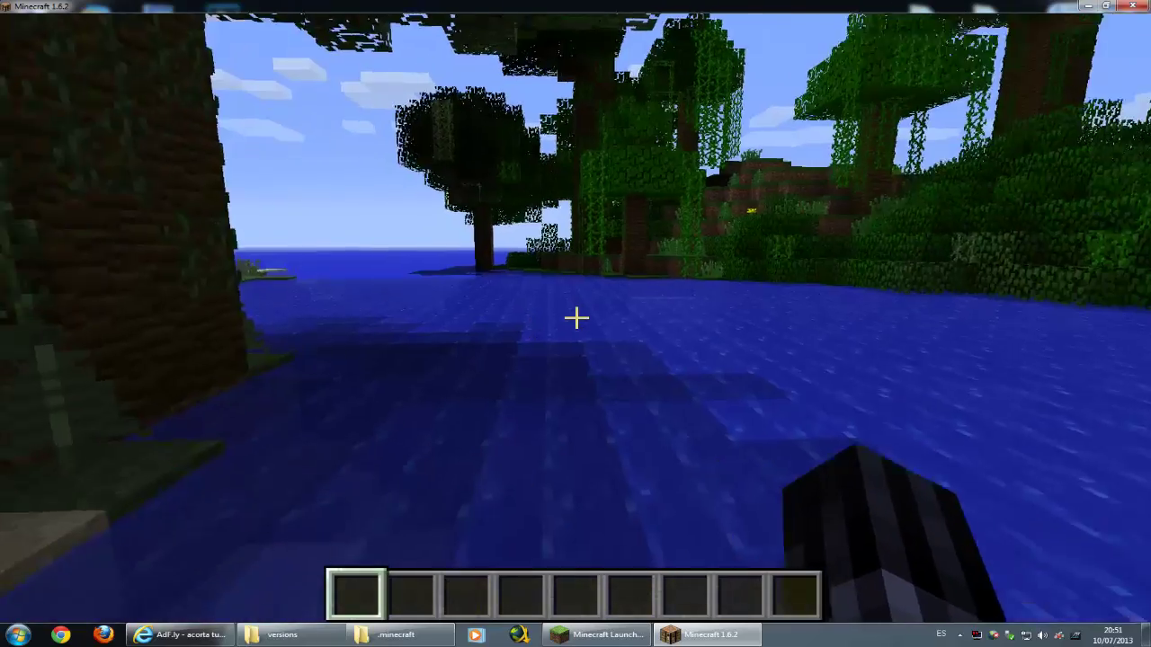
# Fly up over the jungle and water in the new world, save and return to the title screen, and quit the game.
pyautogui.press('w')
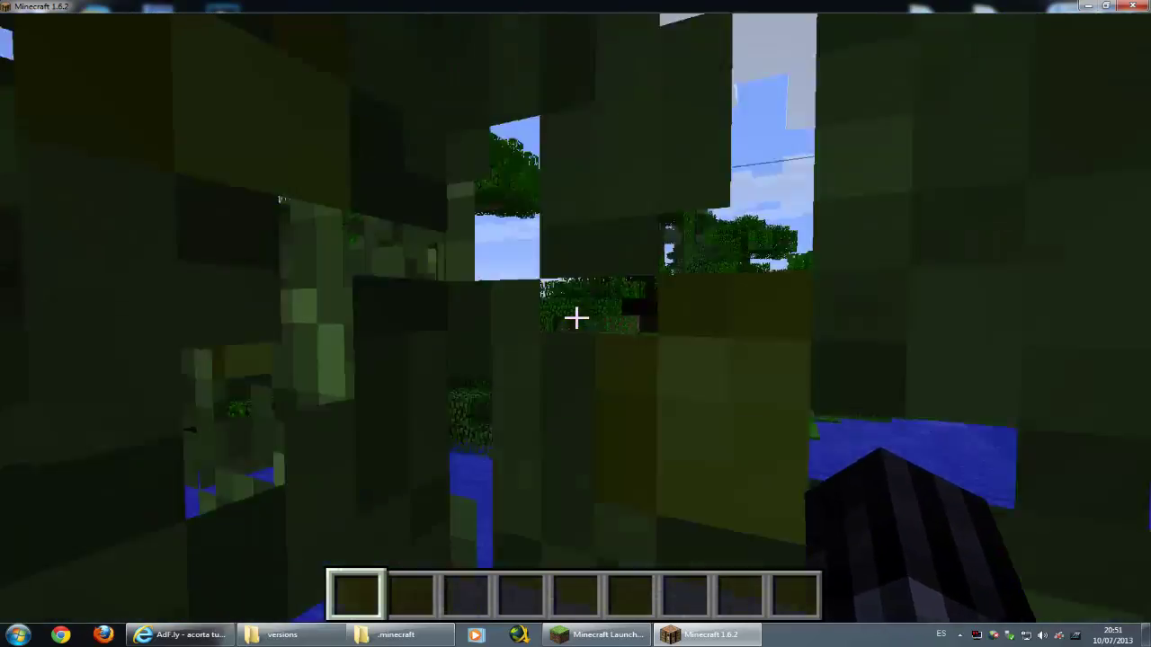
pyautogui.press('space')
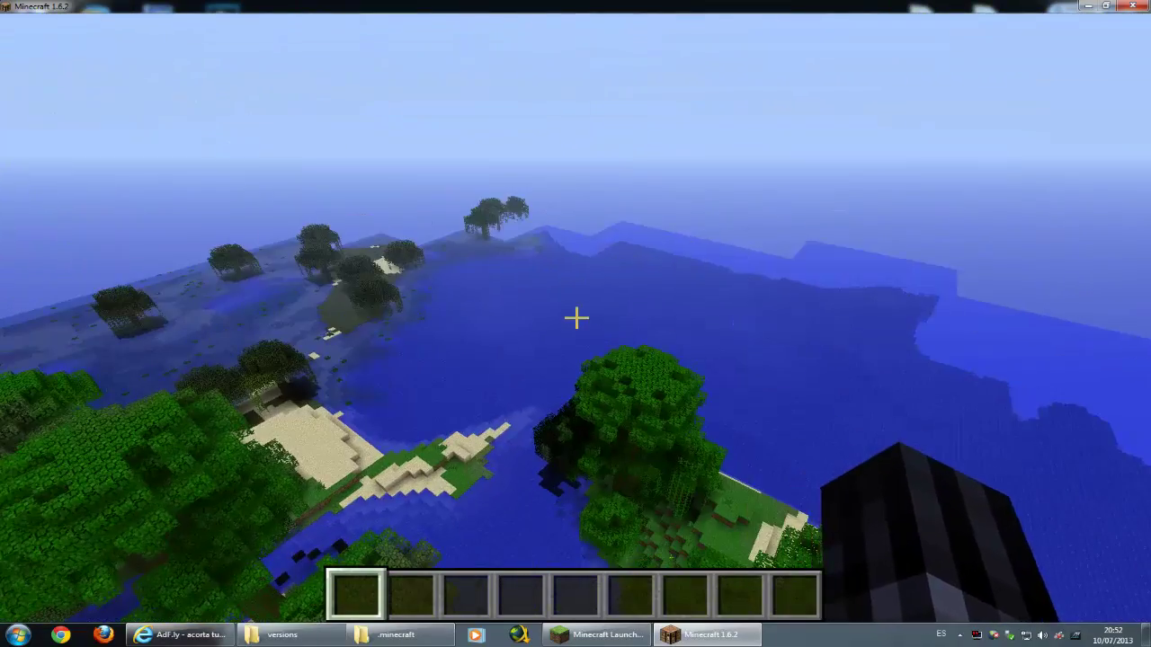
pyautogui.press('Escape')
pyautogui.click(562, 447)
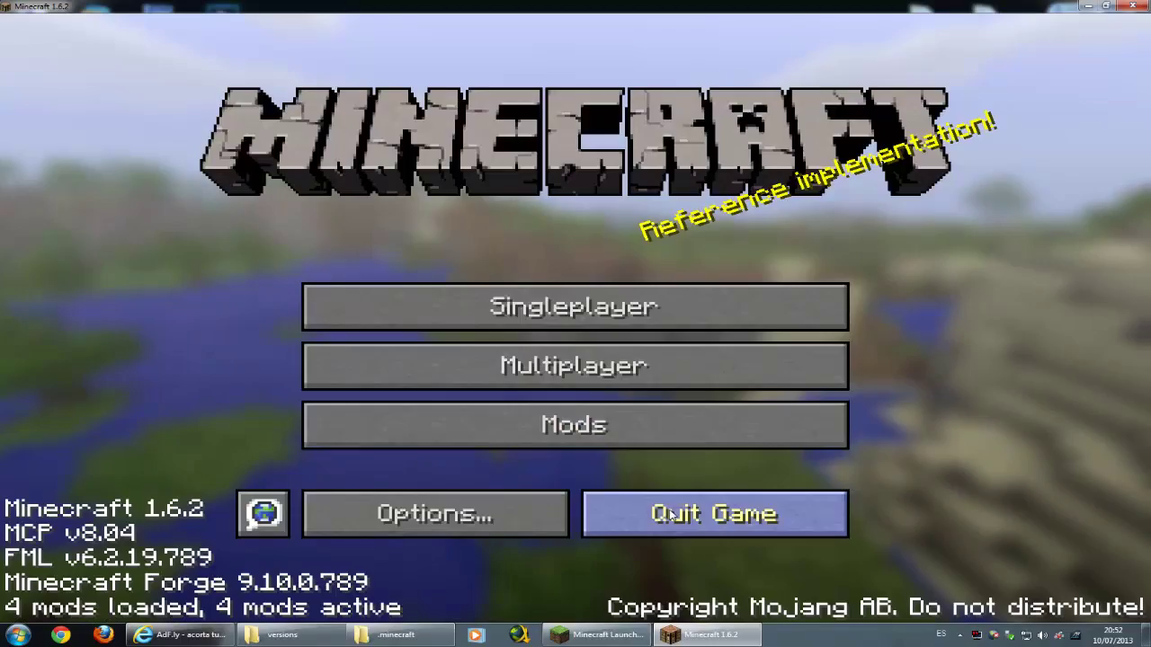
pyautogui.click(671, 514)
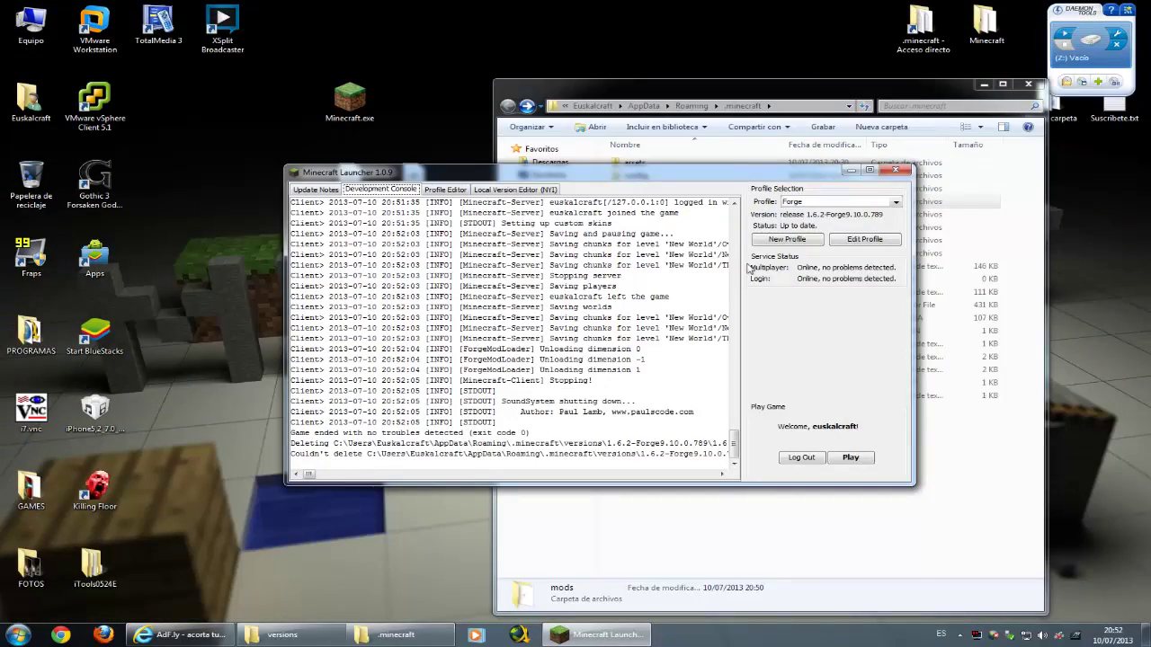
# Move the launcher window clear of the desktop jars, inspect the 1.6.2-Forge9.10.0.789 folder and its natives subfolder, and return to versions.
pyautogui.moveTo(601, 178); pyautogui.dragTo(486, 270)
pyautogui.click(355, 197)
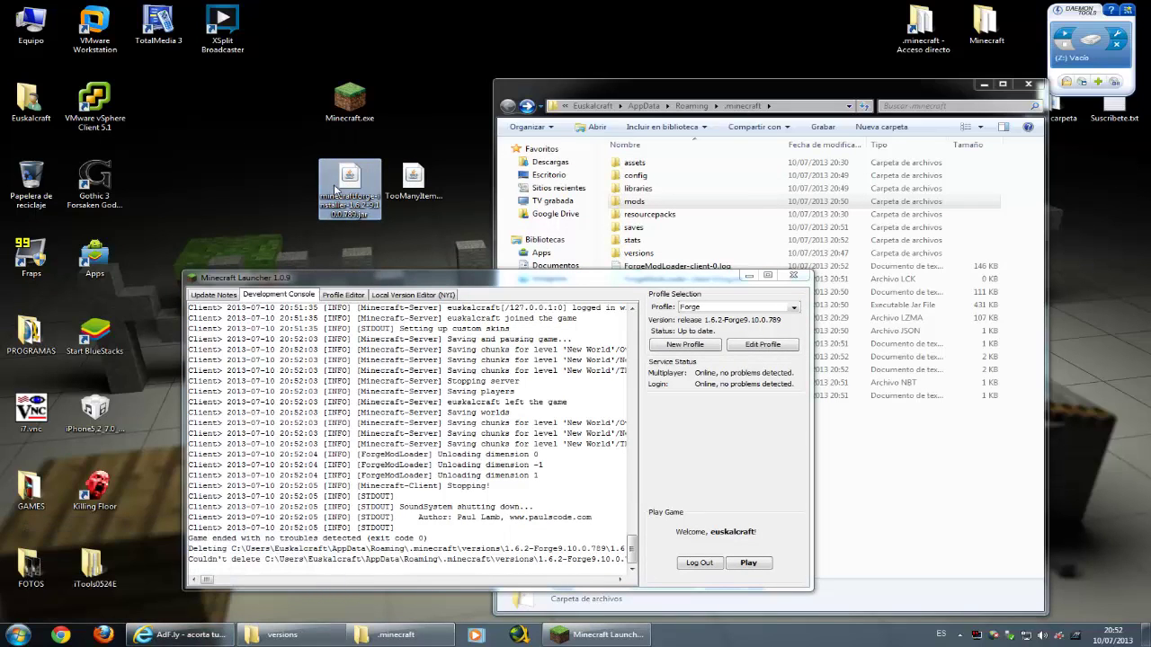
pyautogui.click(643, 236)
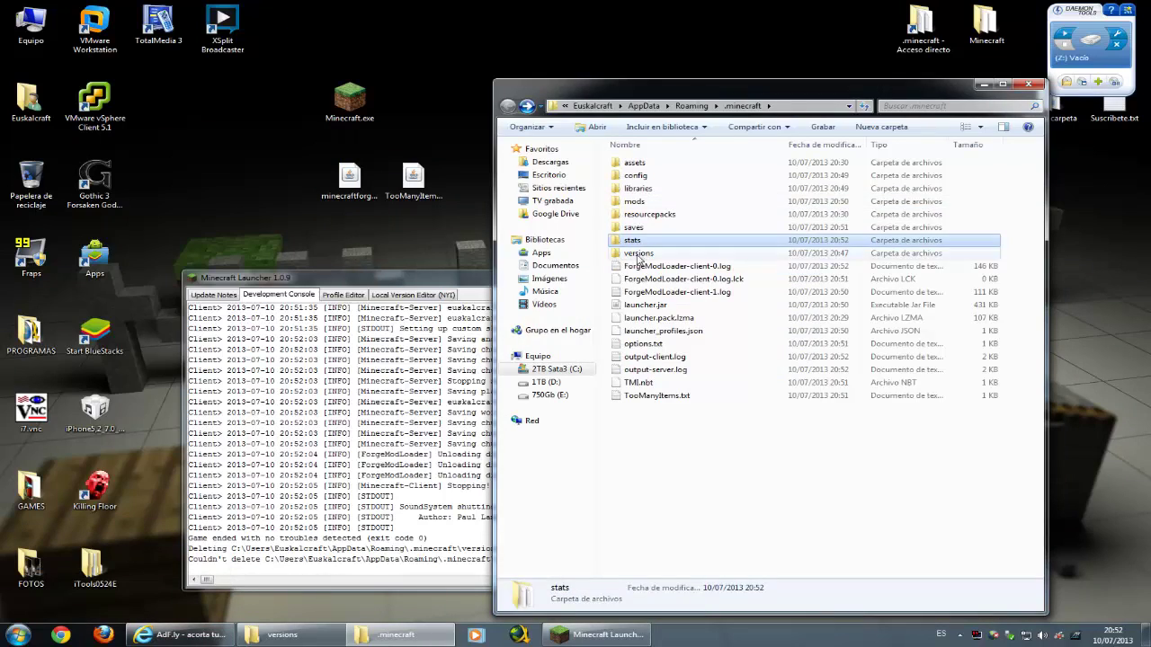
pyautogui.doubleClick(638, 253)
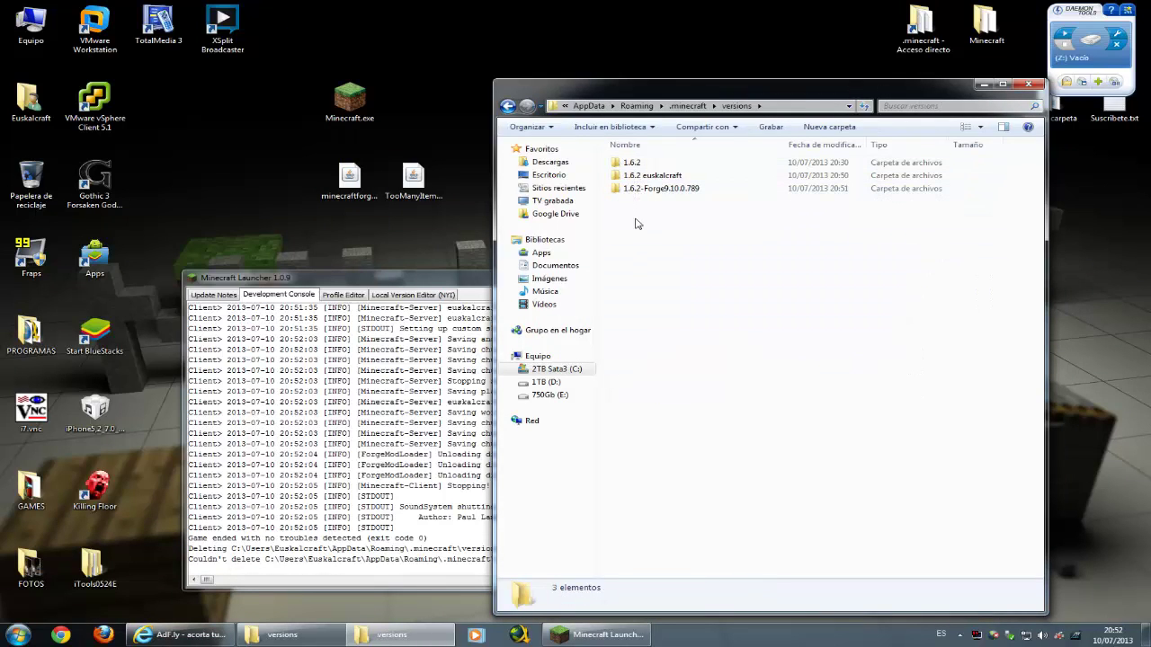
pyautogui.doubleClick(657, 189)
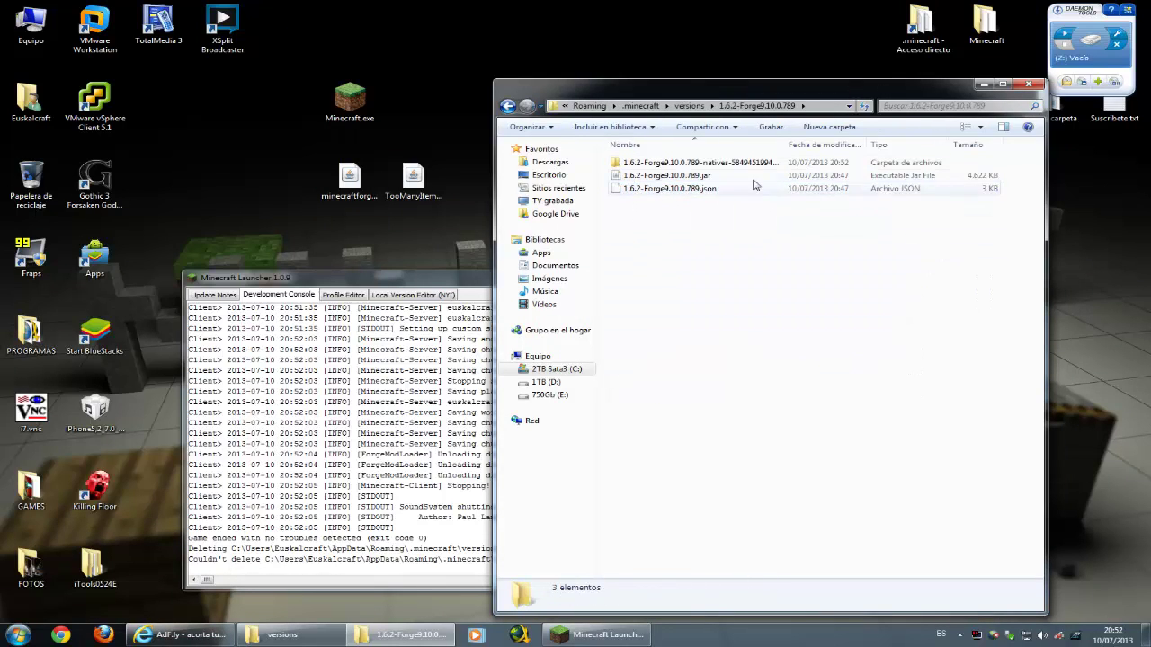
pyautogui.doubleClick(641, 163)
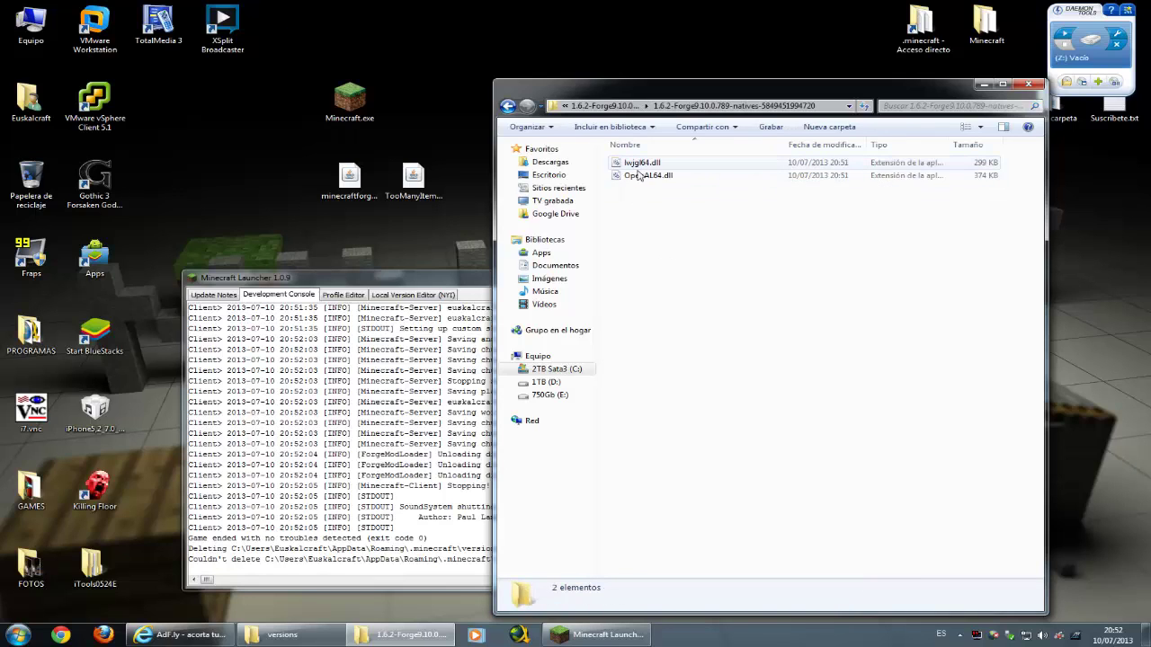
pyautogui.click(517, 108)
pyautogui.click(517, 108)
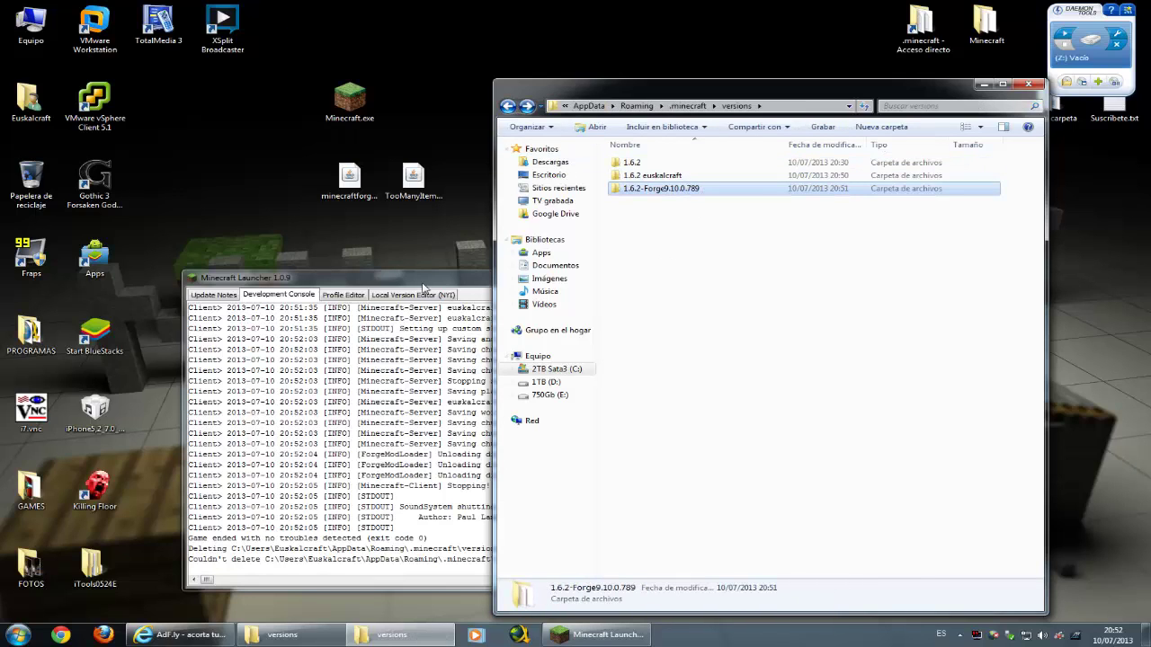
# Compare the launcher's available profiles with the folders in versions, and show the launcher's update notes.
pyautogui.click(397, 282)
pyautogui.click(722, 307)
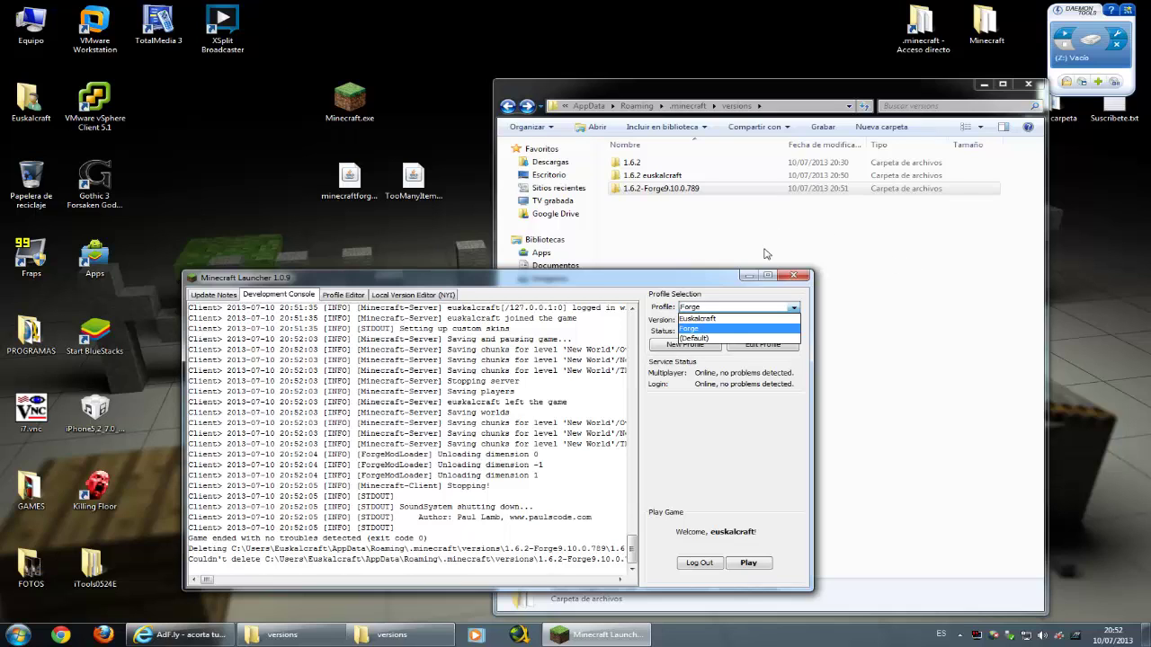
pyautogui.click(649, 233)
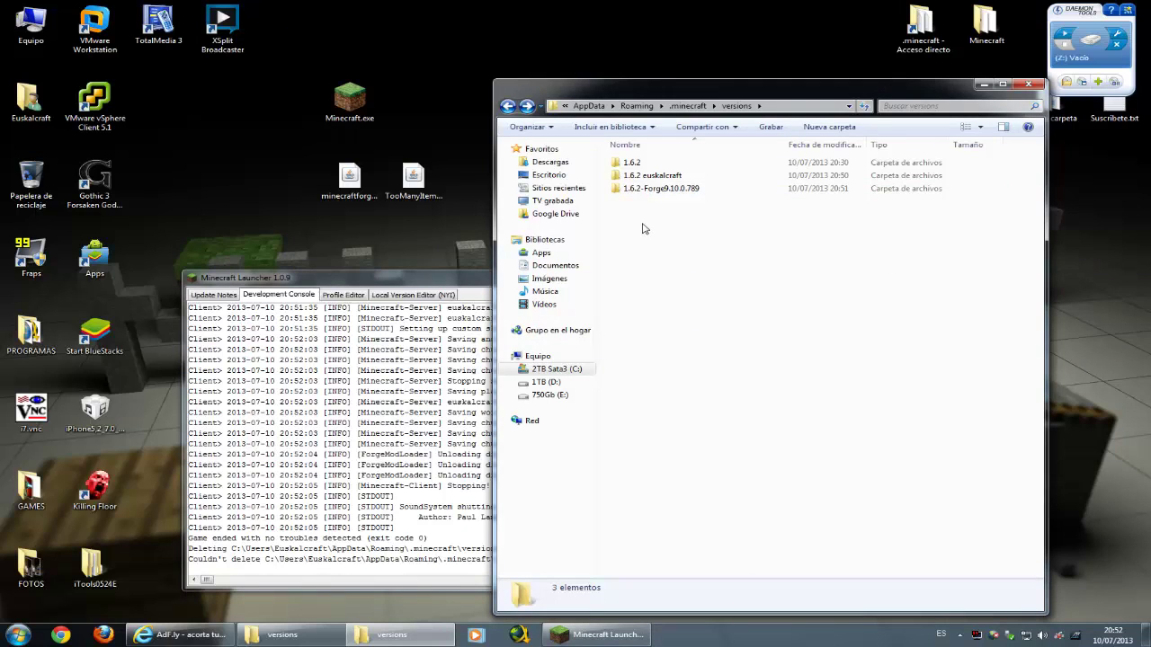
pyautogui.click(449, 286)
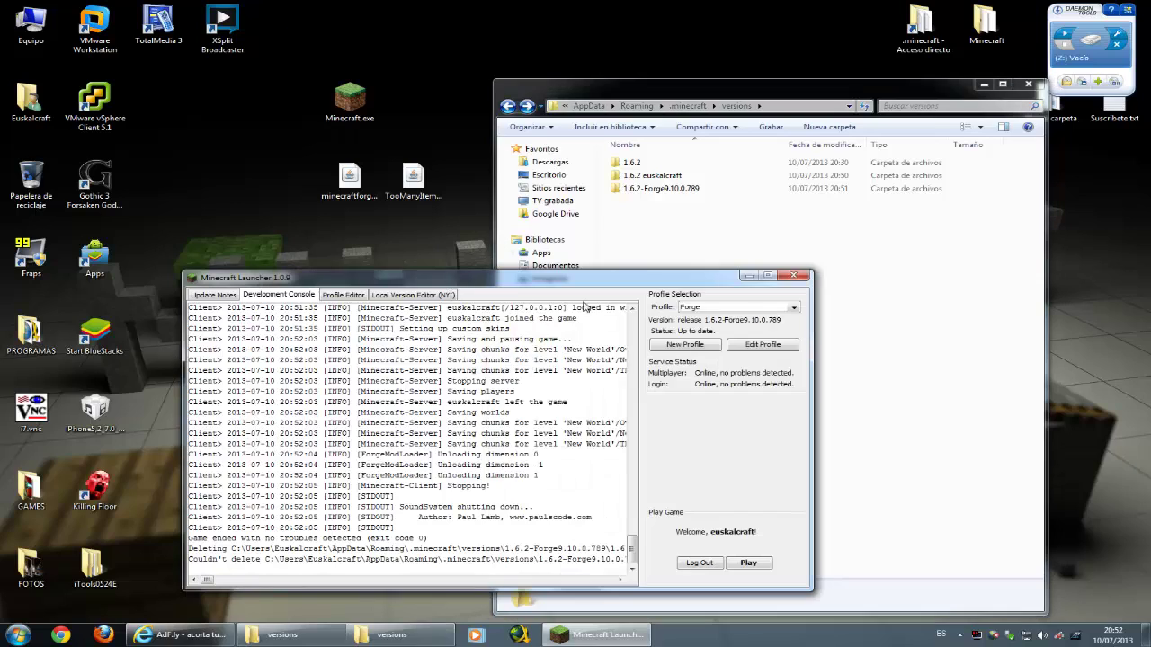
pyautogui.click(745, 310)
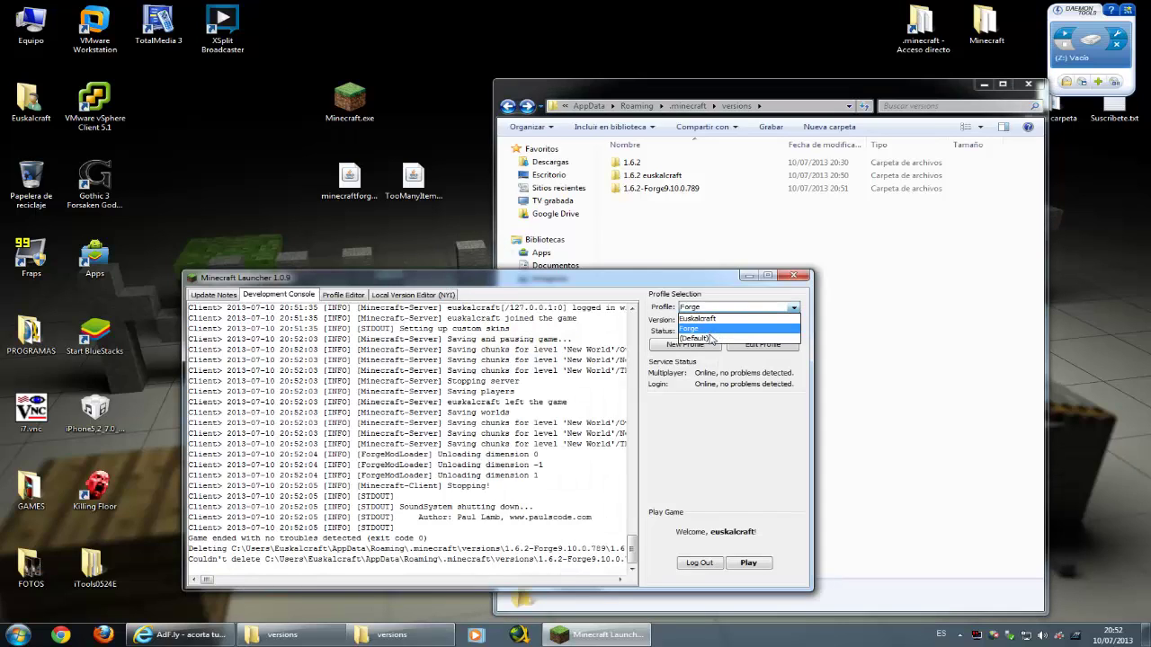
pyautogui.click(688, 224)
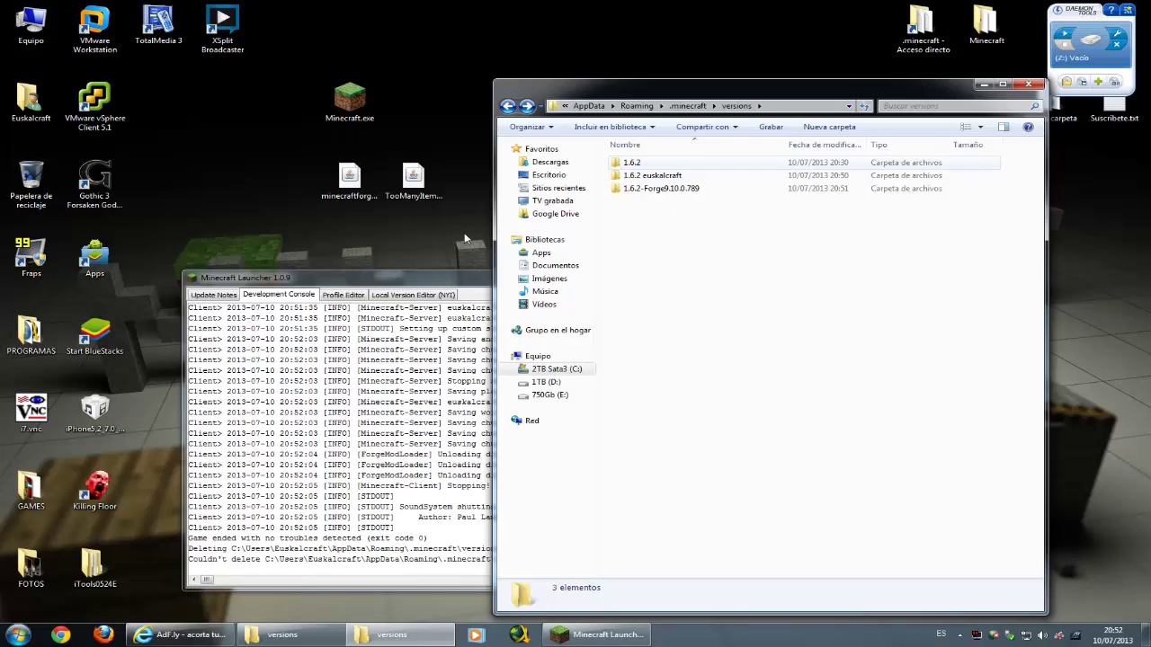
pyautogui.click(300, 281)
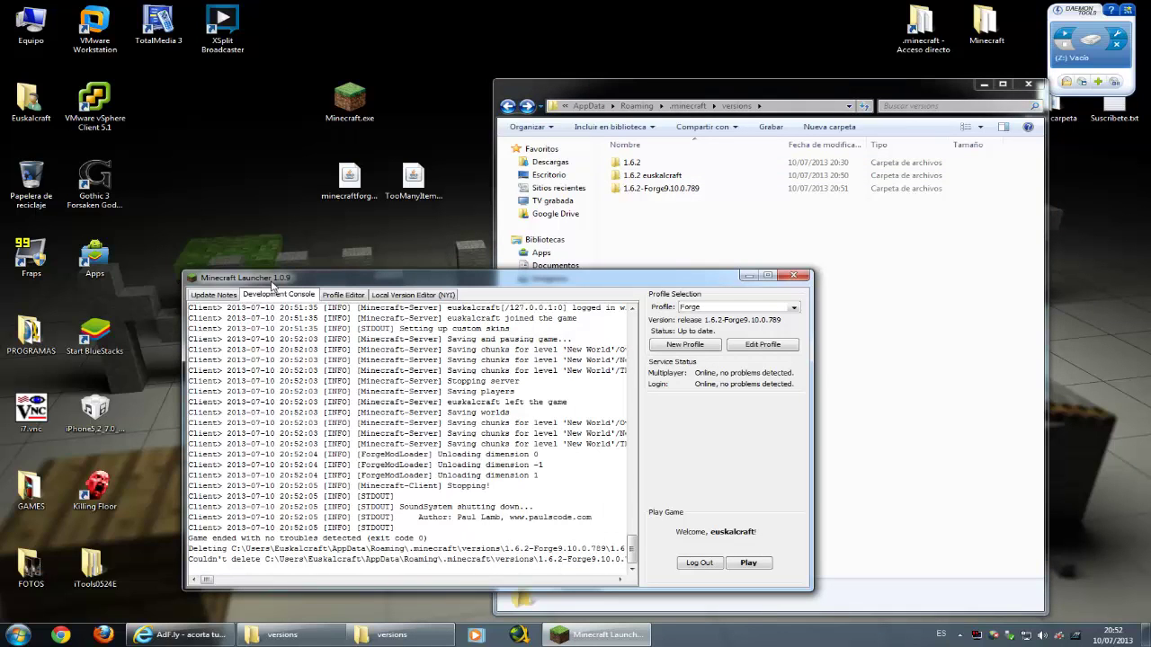
pyautogui.click(219, 298)
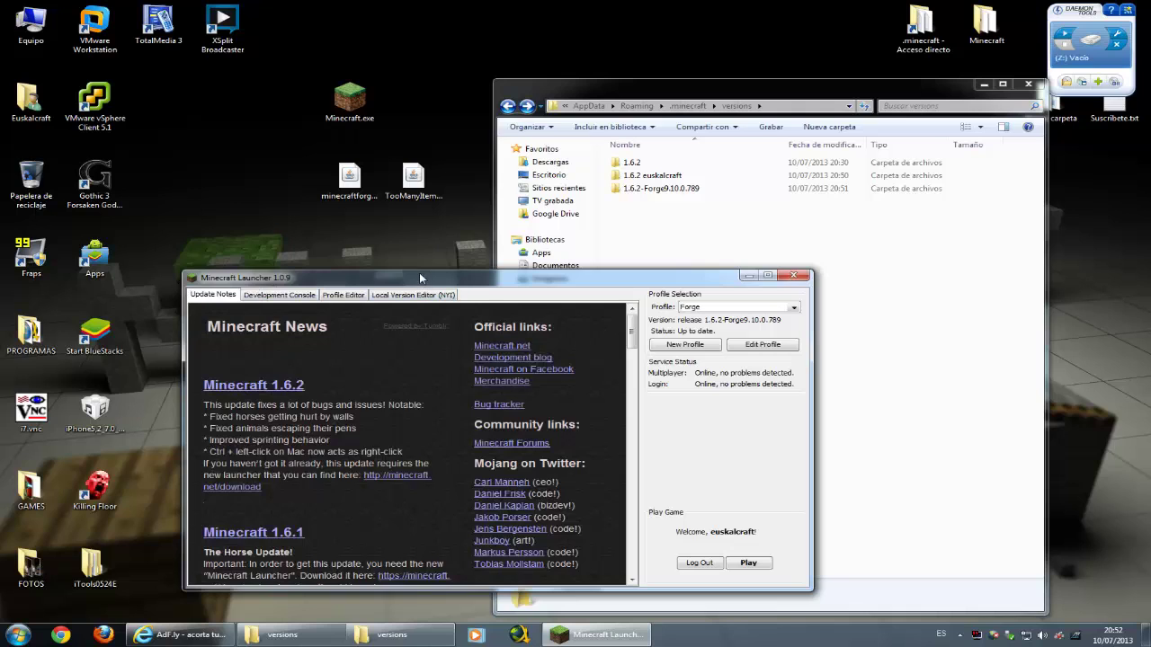
pyautogui.moveTo(420, 278); pyautogui.dragTo(427, 254)
# Switch to Internet Explorer, close the AdF.ly tab, and look through the MCF Mod List for version 1.6.2.
pyautogui.click(184, 635)
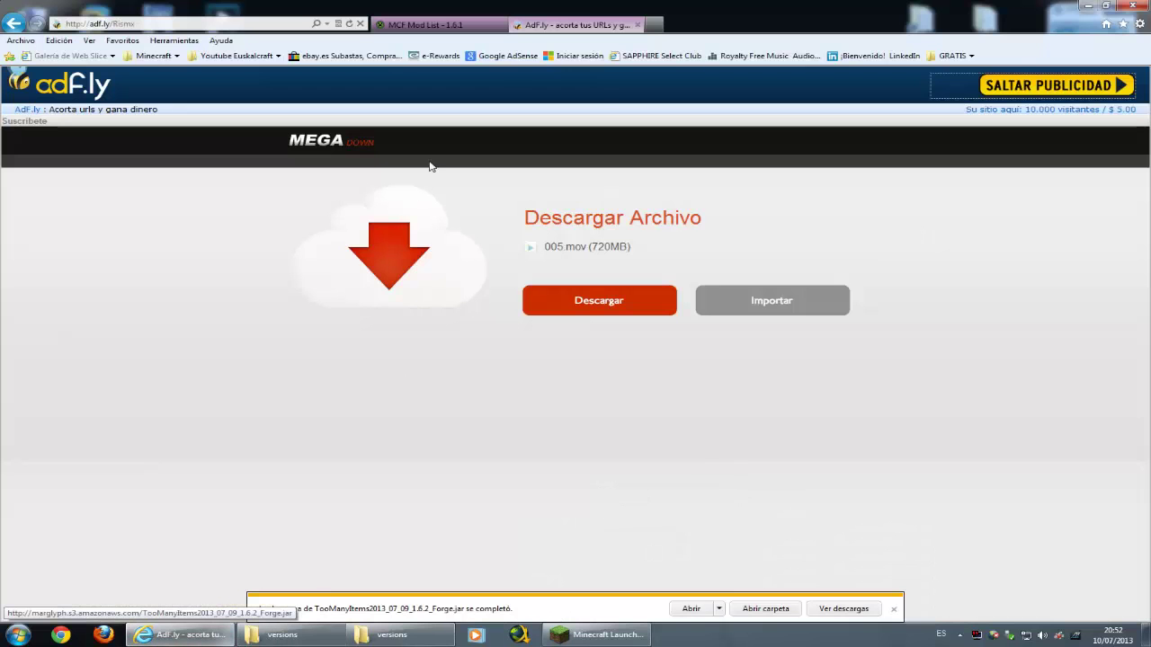
pyautogui.click(636, 25)
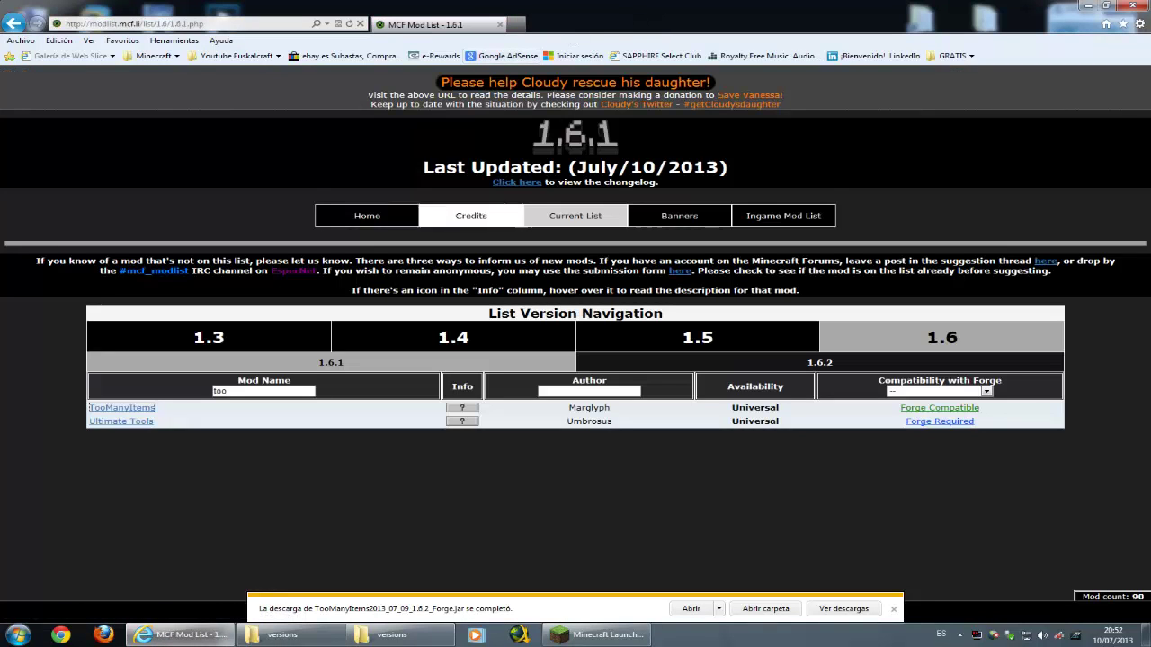
pyautogui.click(819, 363)
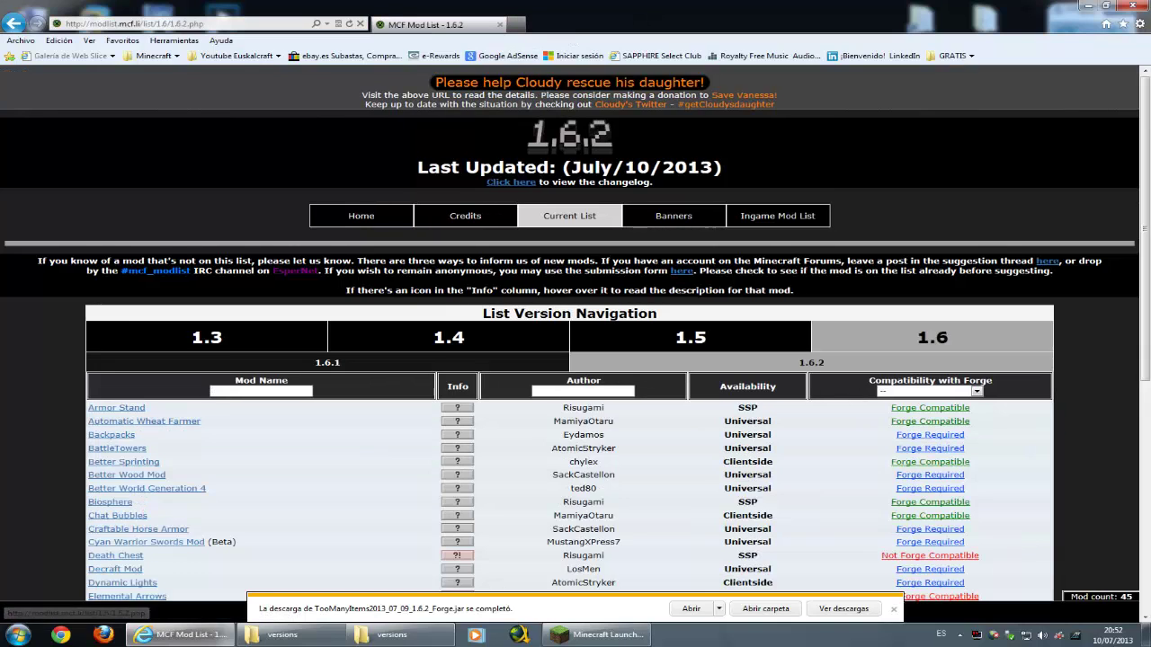
pyautogui.scroll(-4, 564, 412)
pyautogui.scroll(-3, 563, 412)
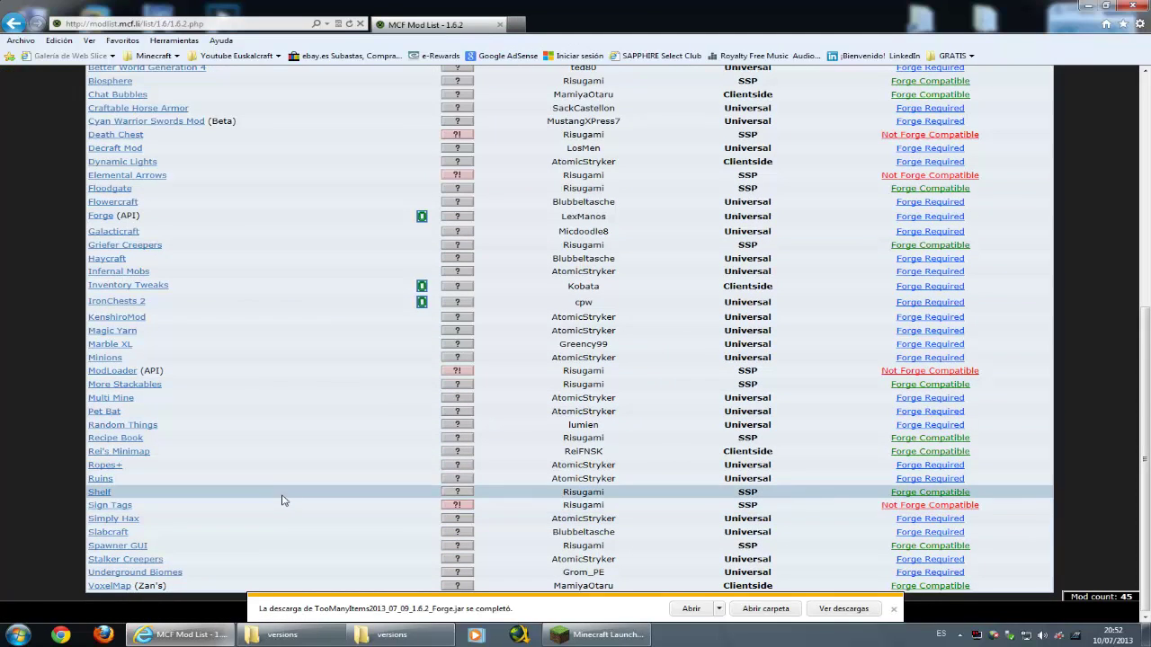
pyautogui.scroll(7, 324, 490)
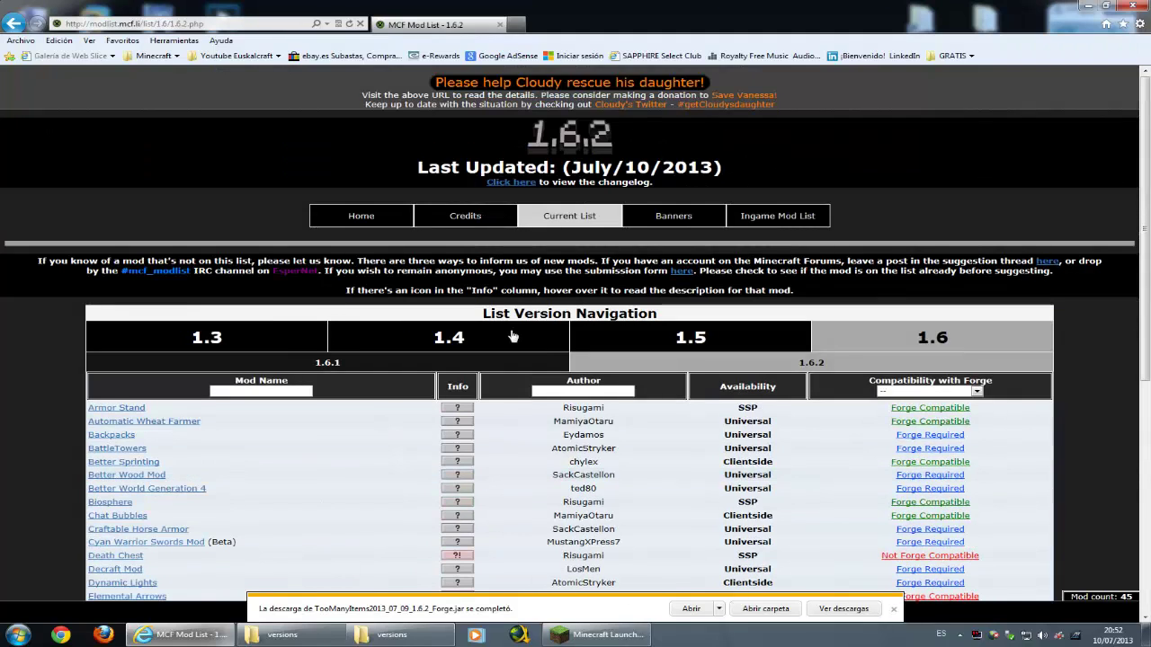
# Look through the mod list for version 1.6.1 and filter it by the mod name "map".
pyautogui.click(326, 364)
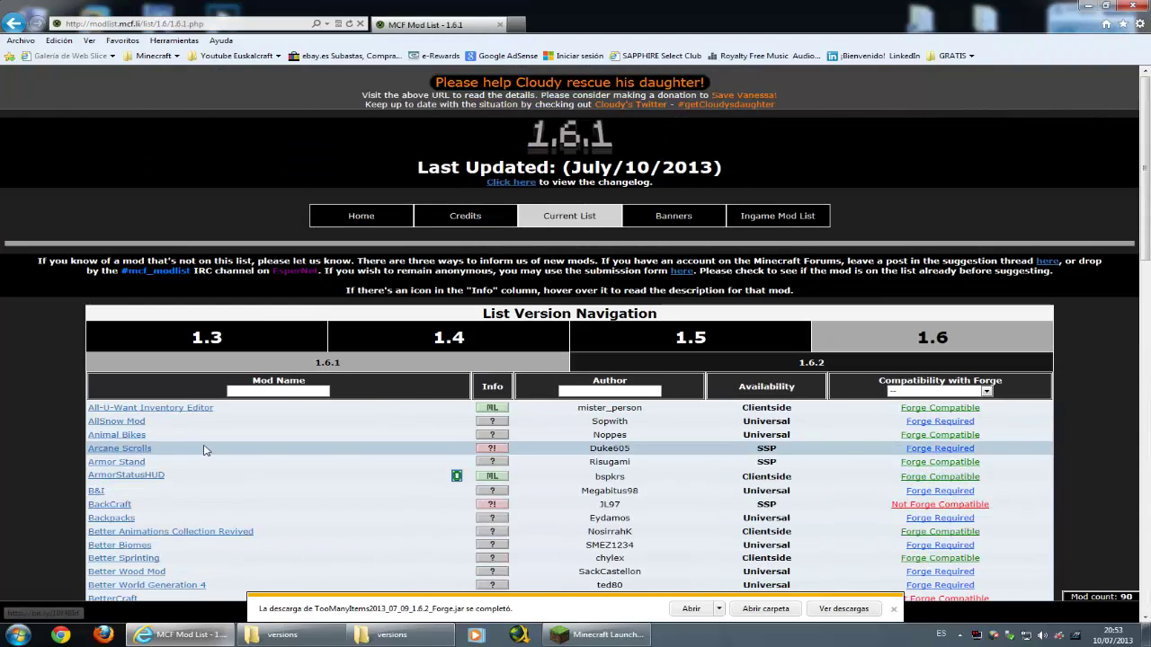
pyautogui.scroll(-10, 216, 440)
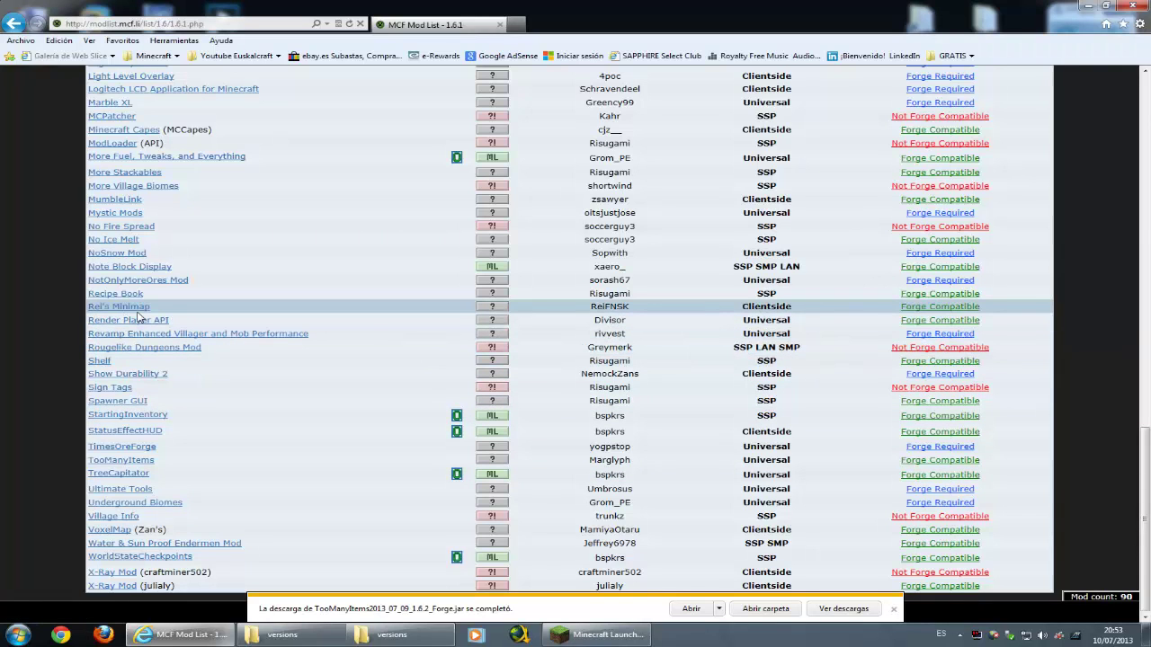
pyautogui.scroll(15, 139, 315)
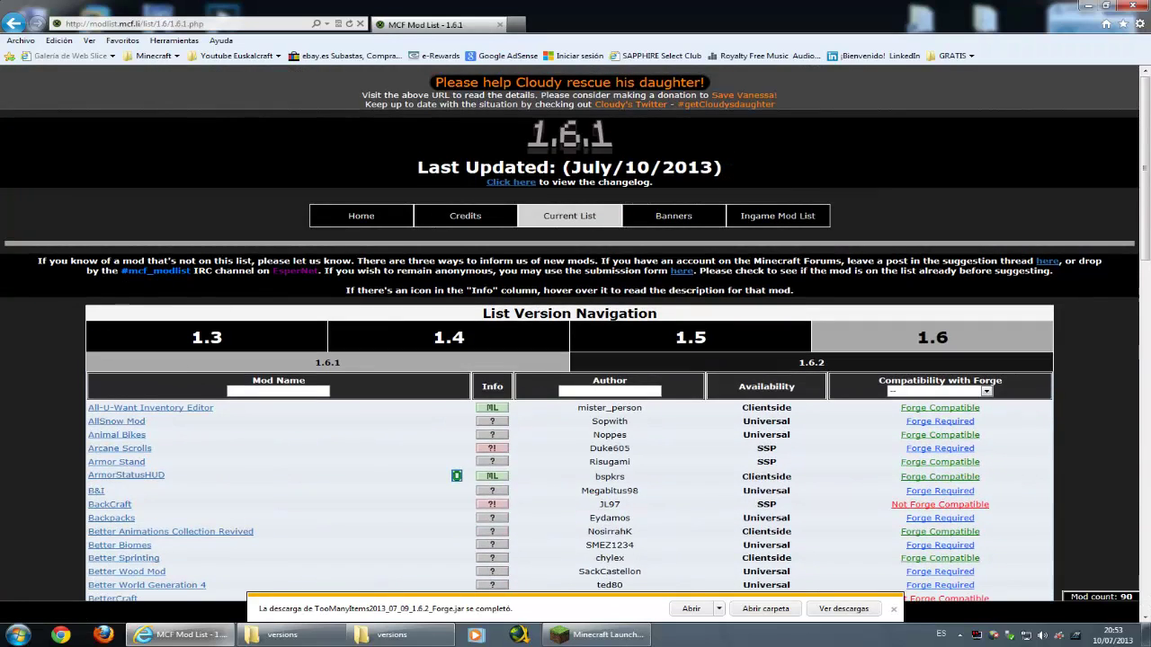
pyautogui.click(279, 390)
pyautogui.write('ma')
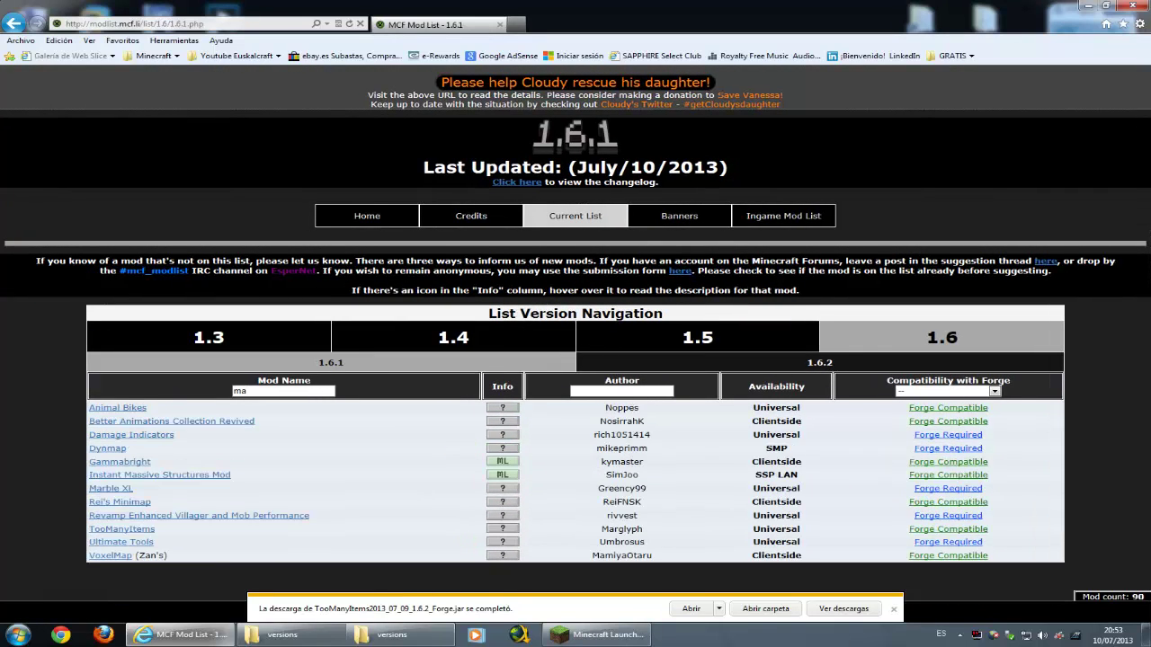
pyautogui.write('p')
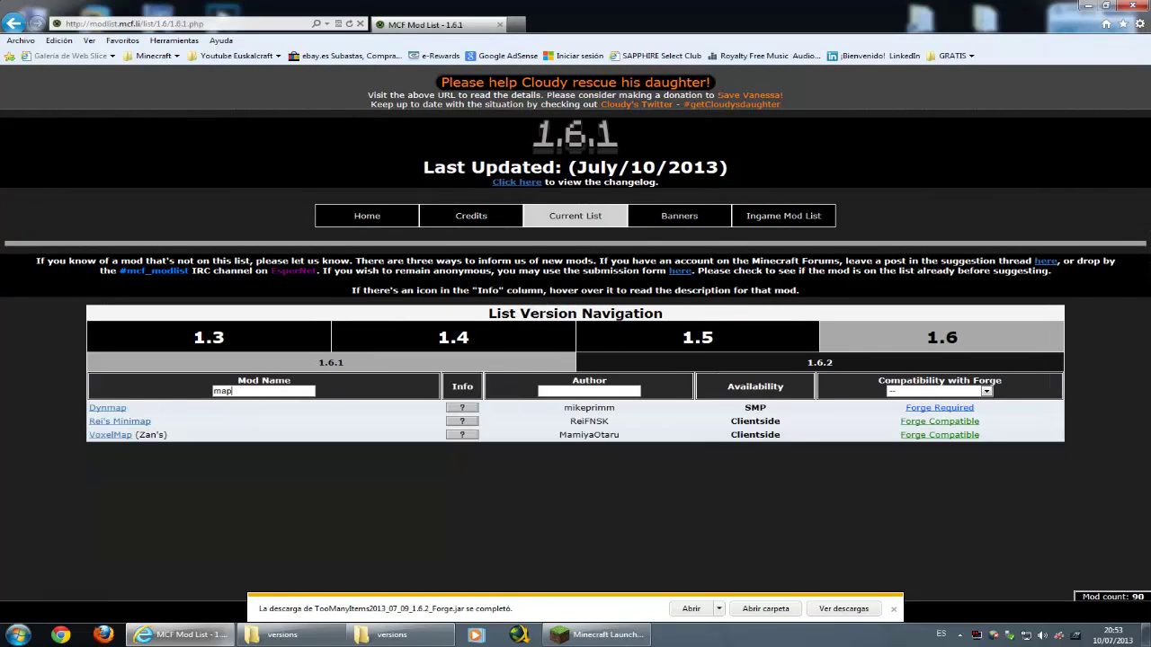
# Open the Dynmap forum topic from the filtered list and examine its download links by Minecraft and Forge version.
pyautogui.click(108, 411)
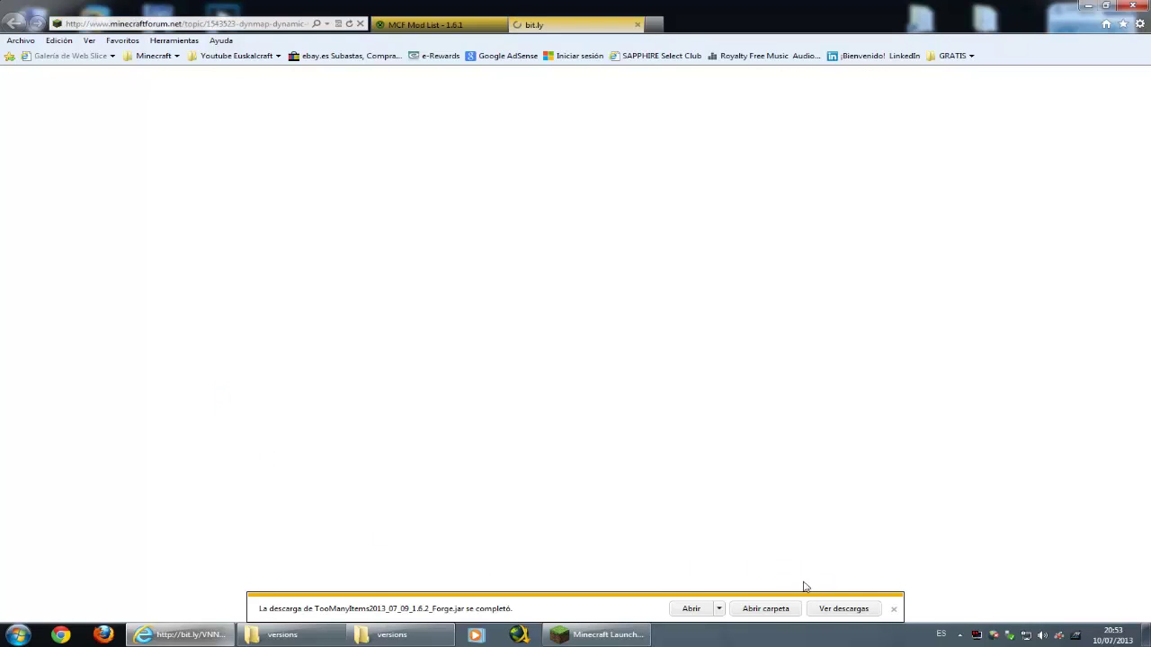
pyautogui.scroll(-8, 585, 429)
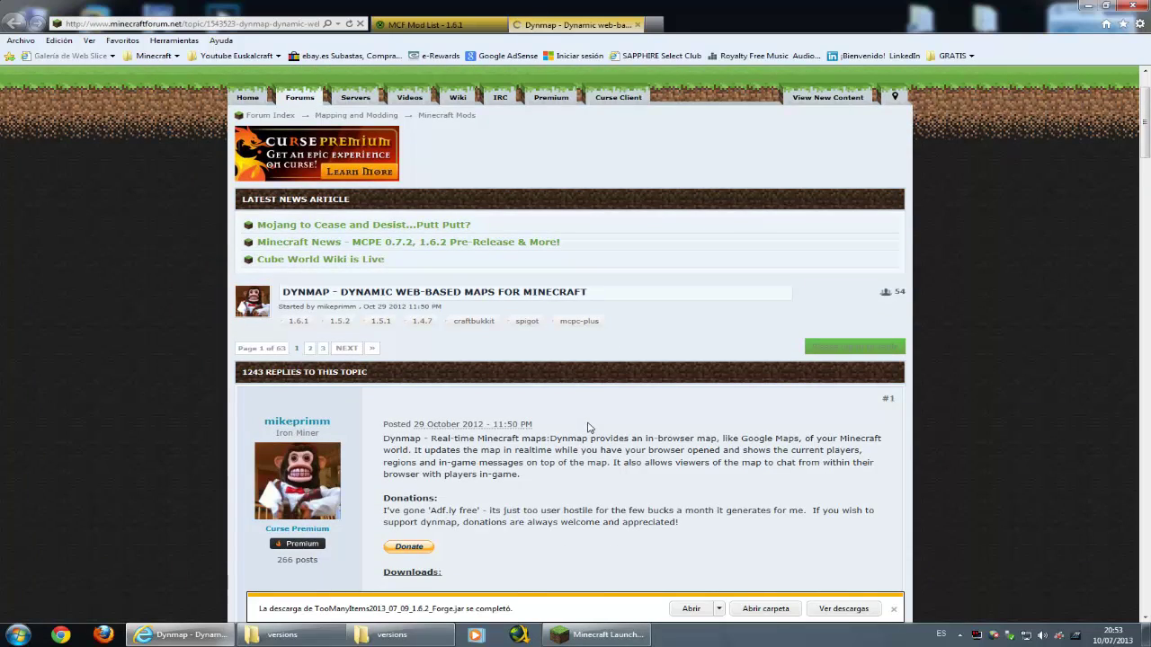
pyautogui.scroll(2, 545, 298)
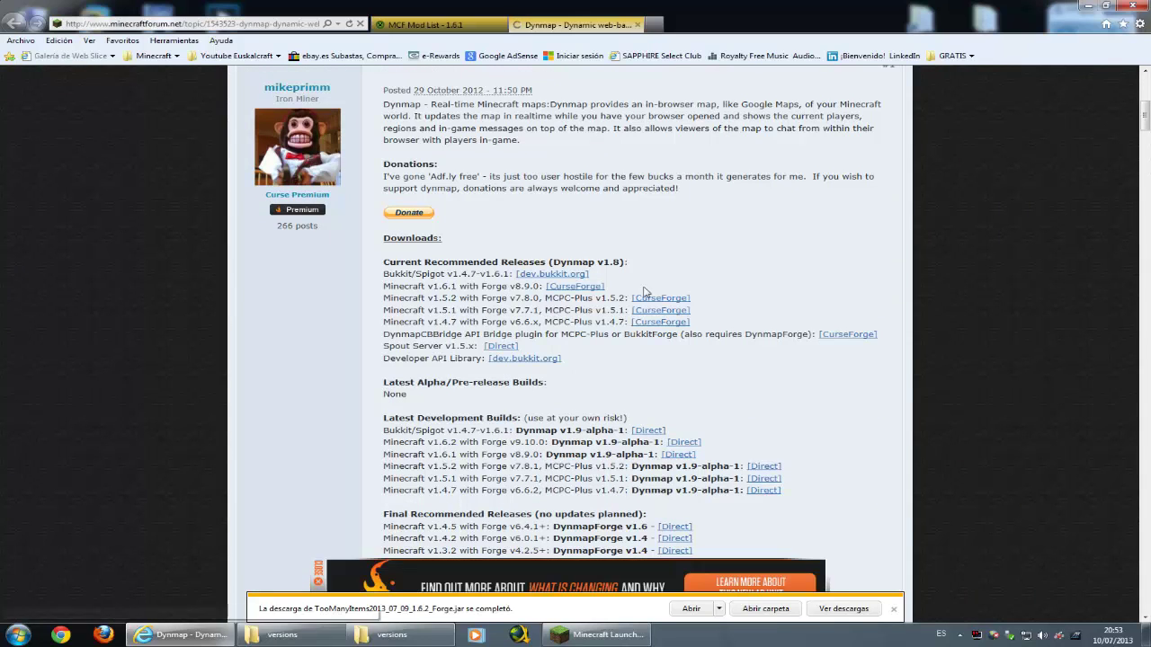
# Look through the rest of the Dynmap topic, including its support information, map screenshot and installation instructions.
pyautogui.scroll(-2, 667, 354)
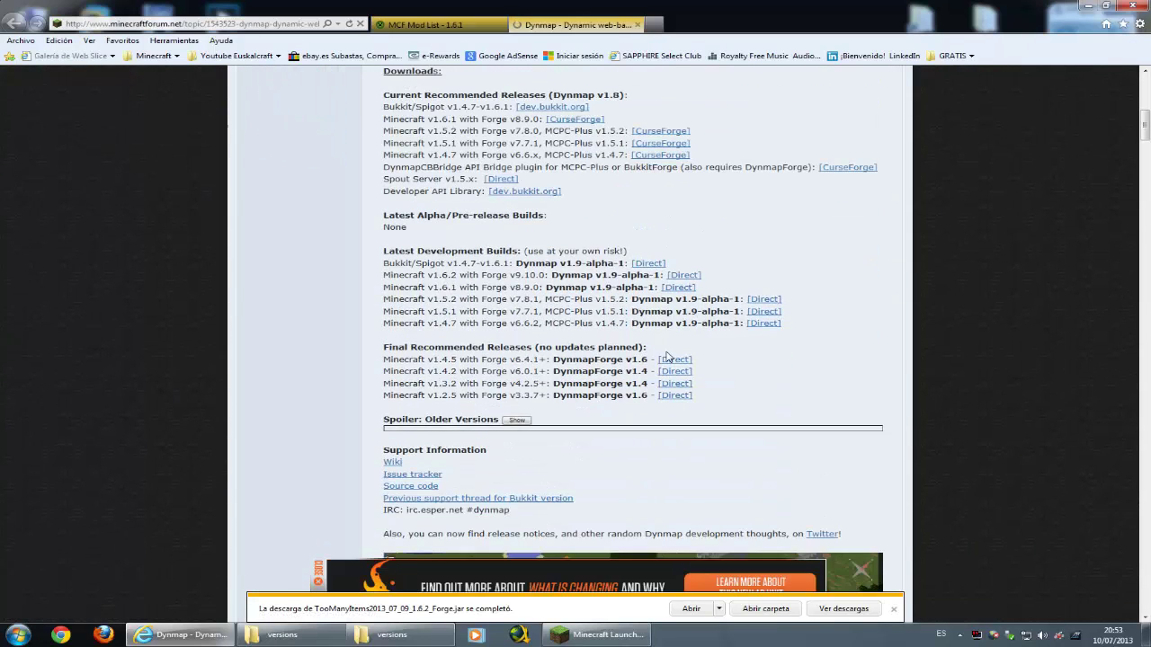
pyautogui.scroll(-3, 667, 354)
pyautogui.scroll(9, 661, 351)
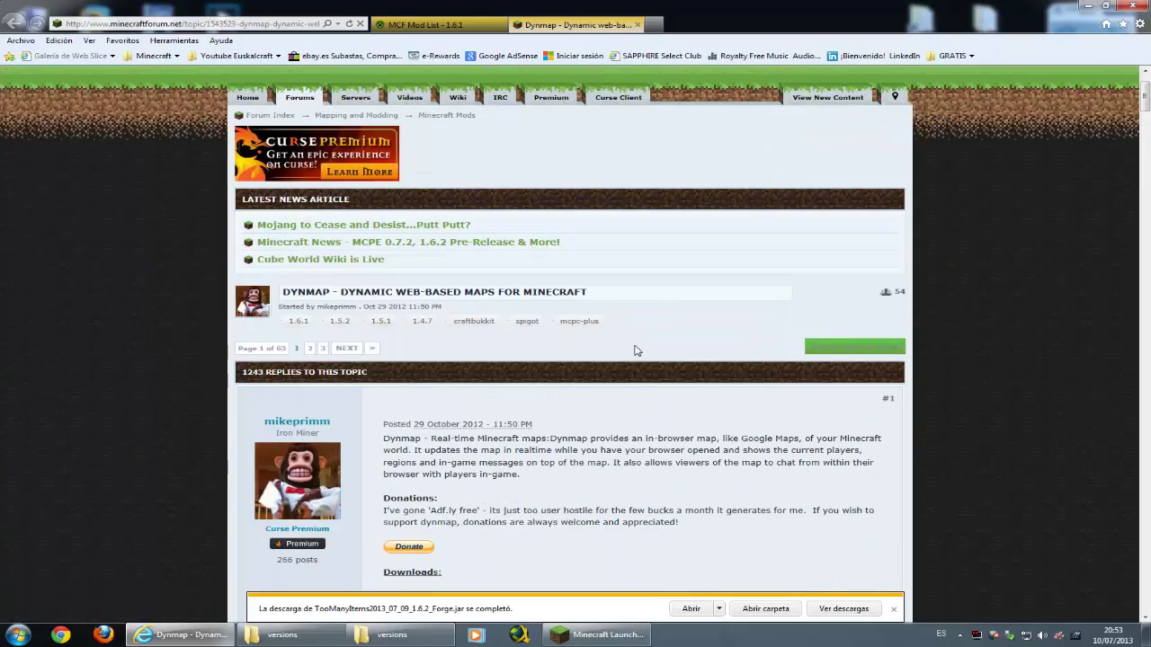
pyautogui.scroll(-18, 634, 351)
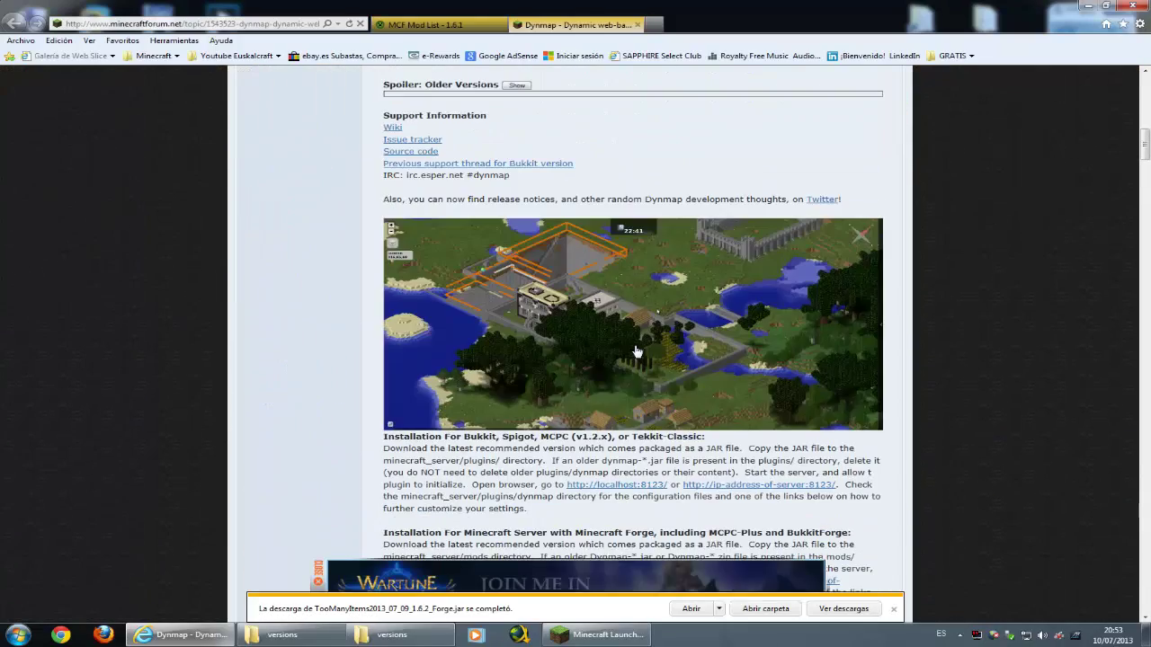
pyautogui.scroll(-1, 634, 351)
pyautogui.scroll(5, 634, 353)
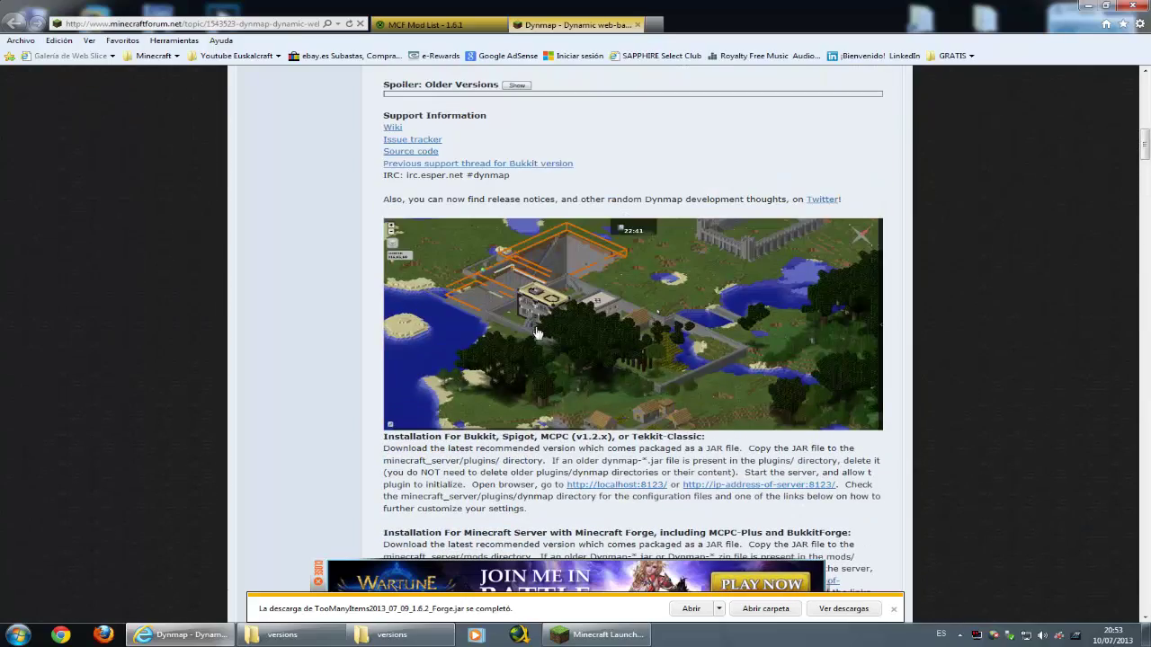
pyautogui.scroll(15, 537, 334)
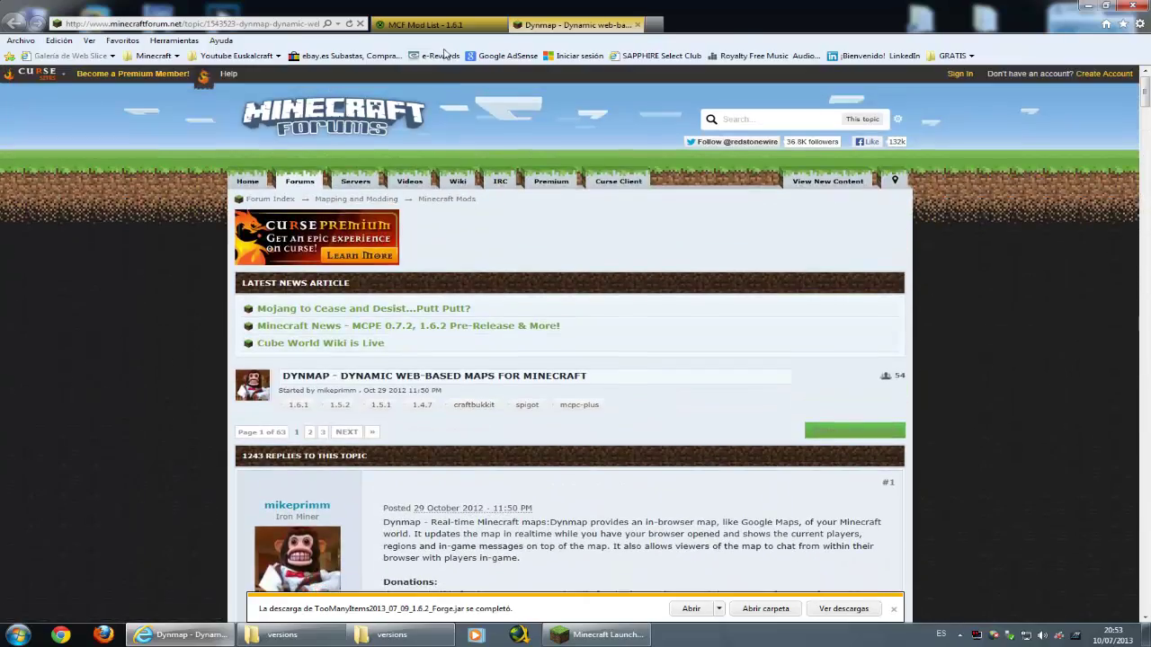
# Return to the mod list filtered by "map", open the VoxelMap (Zan's) forum topic, and look over its download and radar mode sections.
pyautogui.click(428, 24)
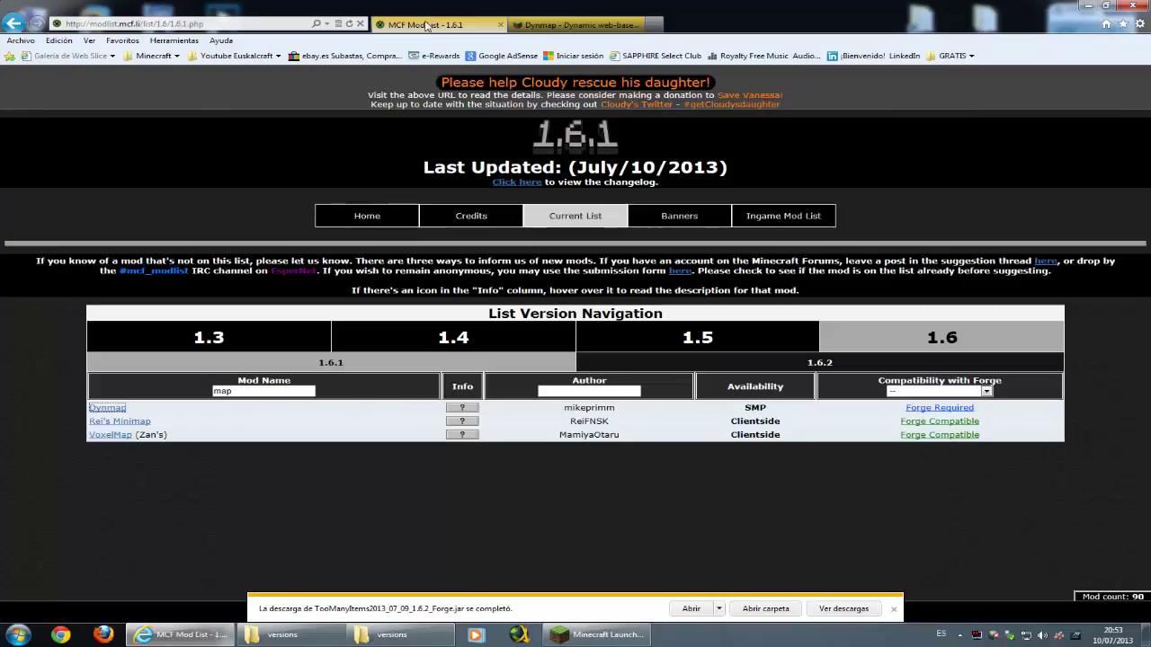
pyautogui.middleClick(108, 435)
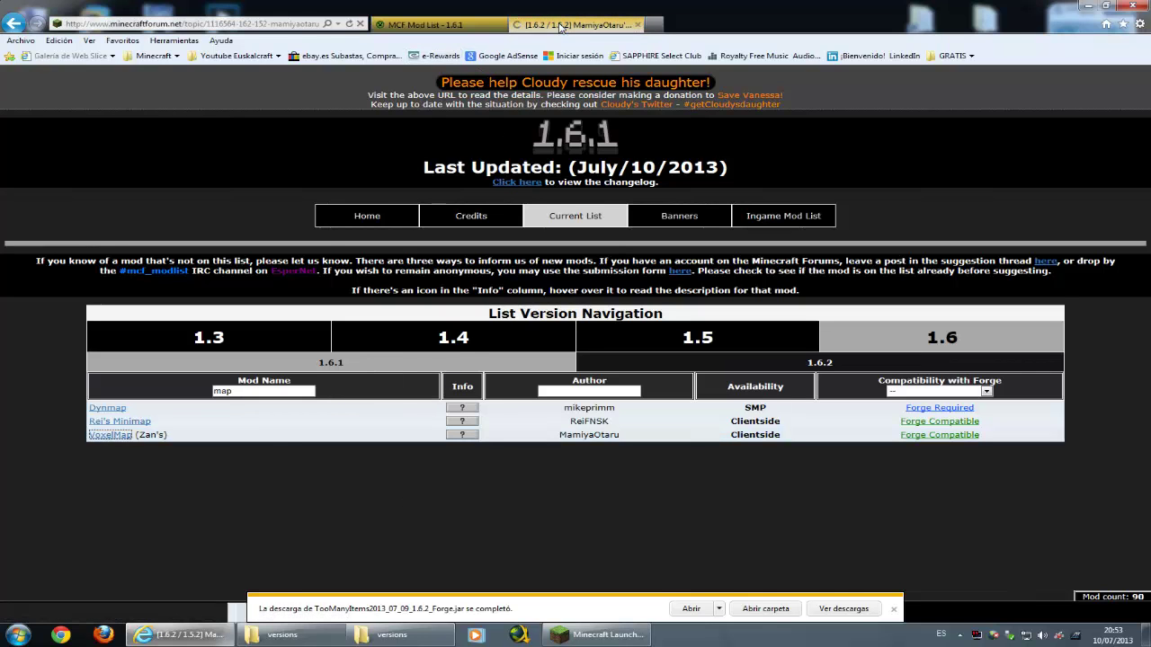
pyautogui.hotkey('ctrl', 'Tab')
pyautogui.scroll(-3, 342, 379)
pyautogui.scroll(-2, 506, 360)
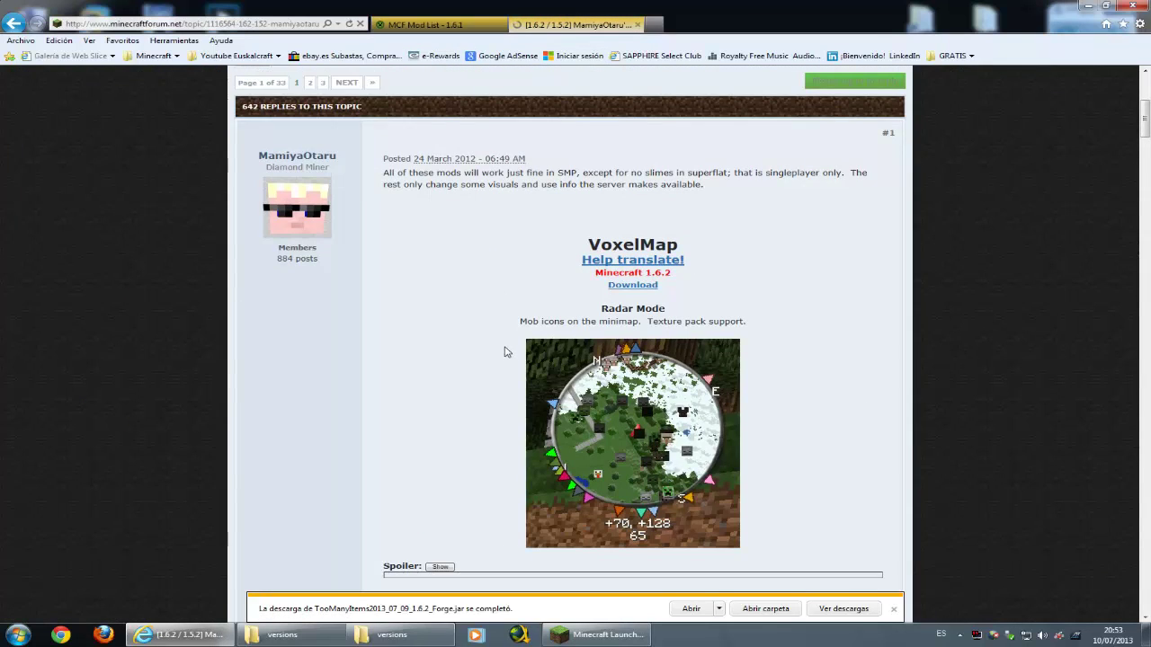